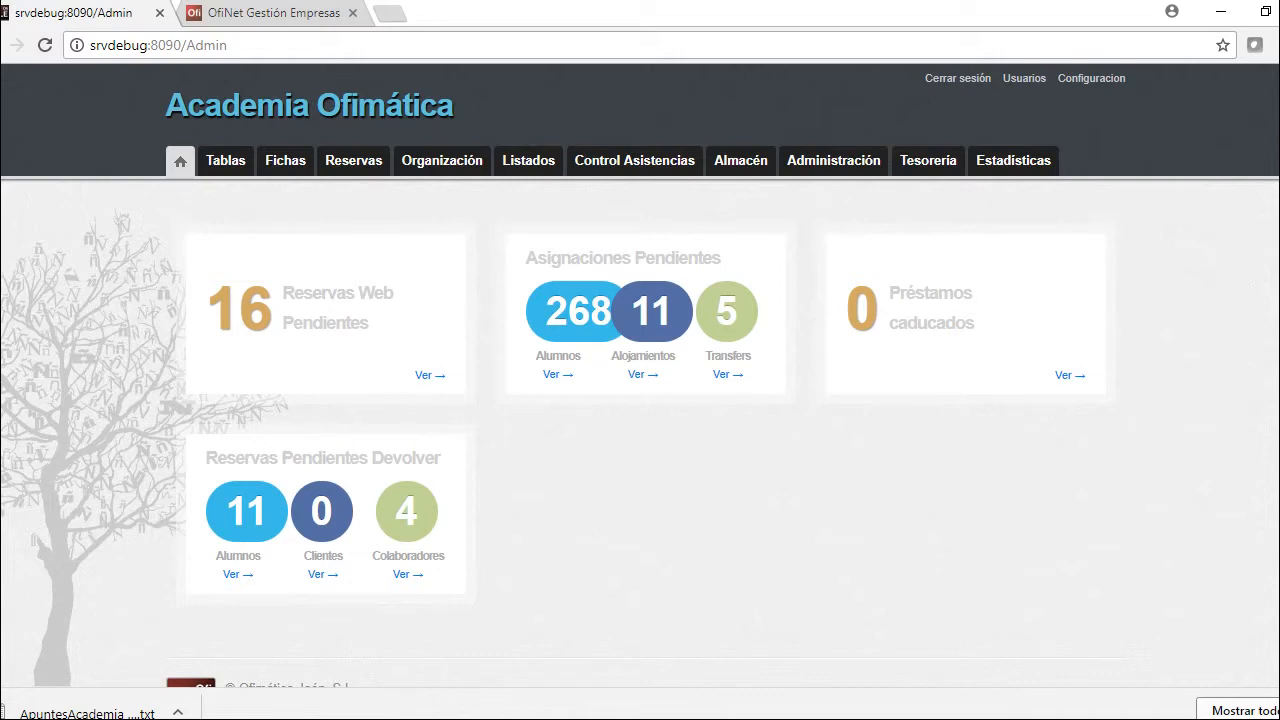
Browse the Control Asistencias, Tesorería, Administración, Fichas and Listados menus before moving over to OfiNet
mouse_move(634, 161)
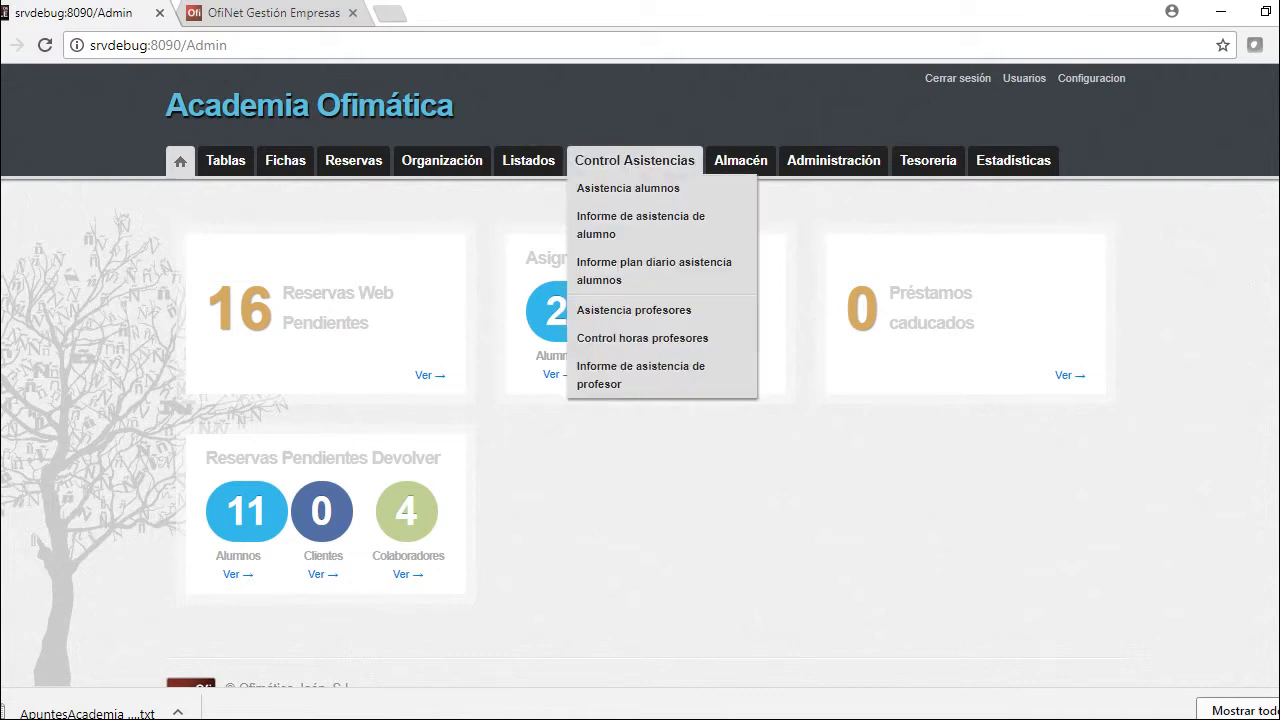
mouse_move(928, 161)
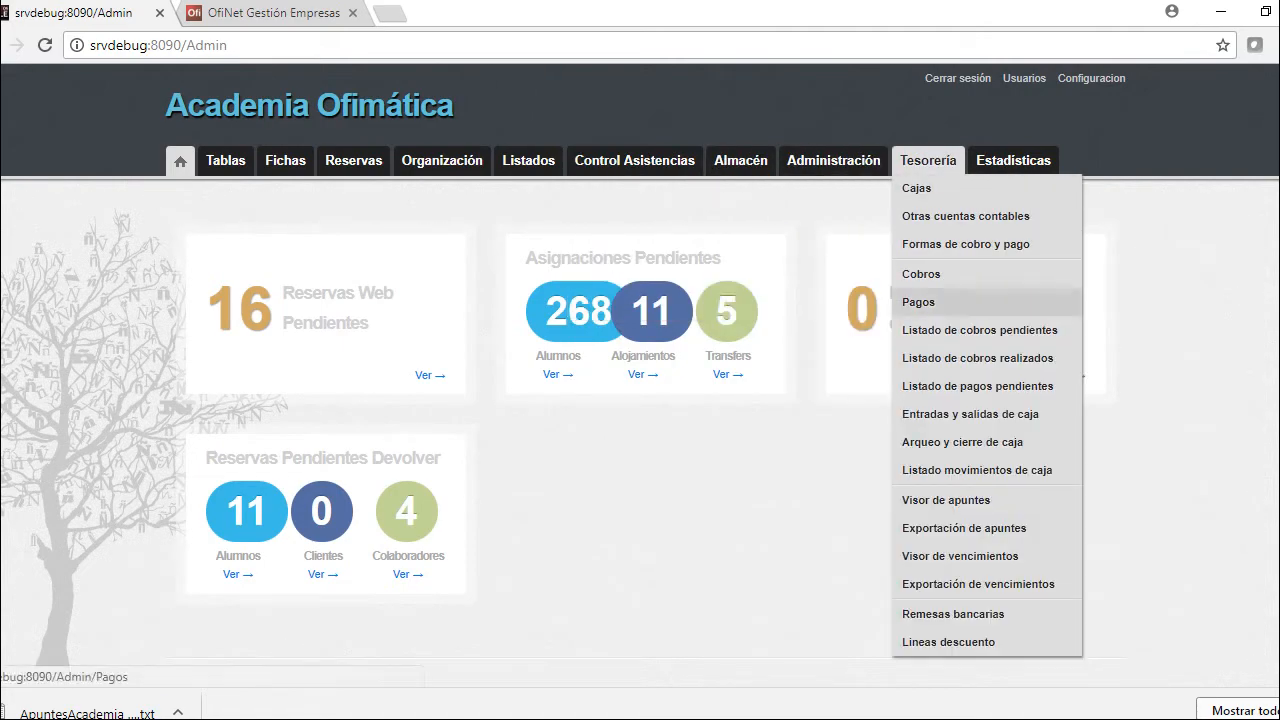
mouse_move(833, 161)
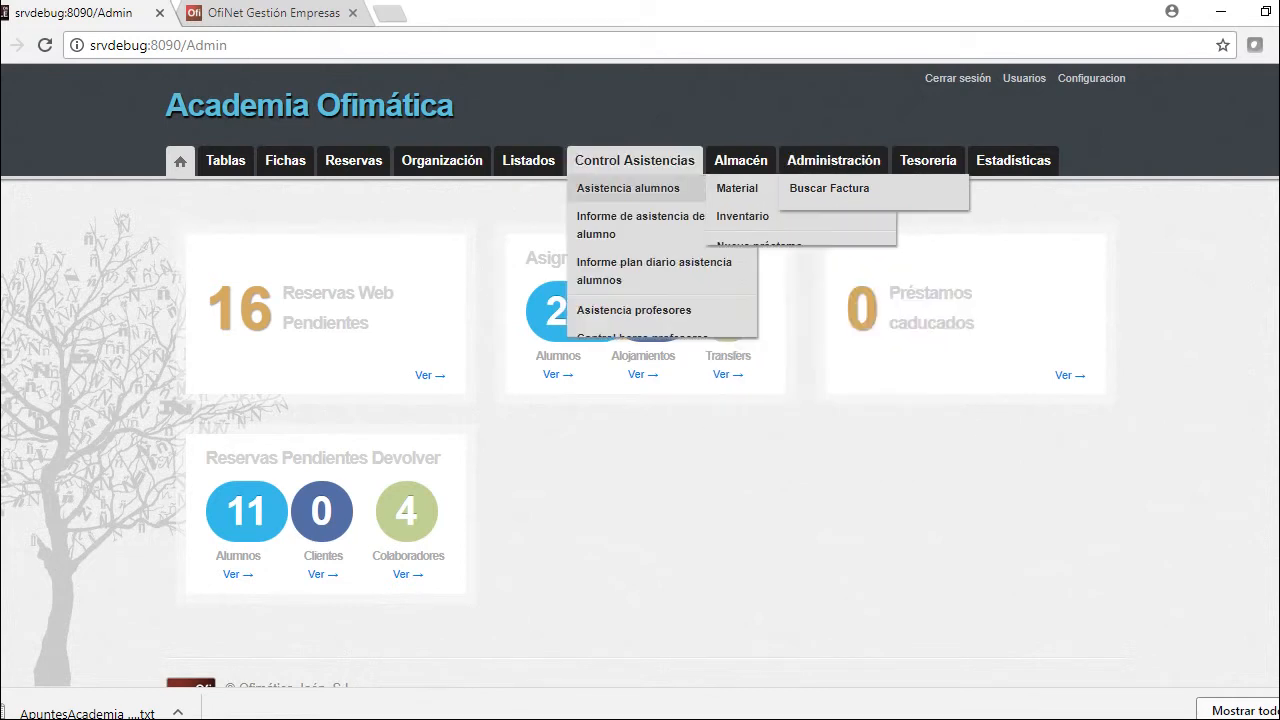
mouse_move(285, 161)
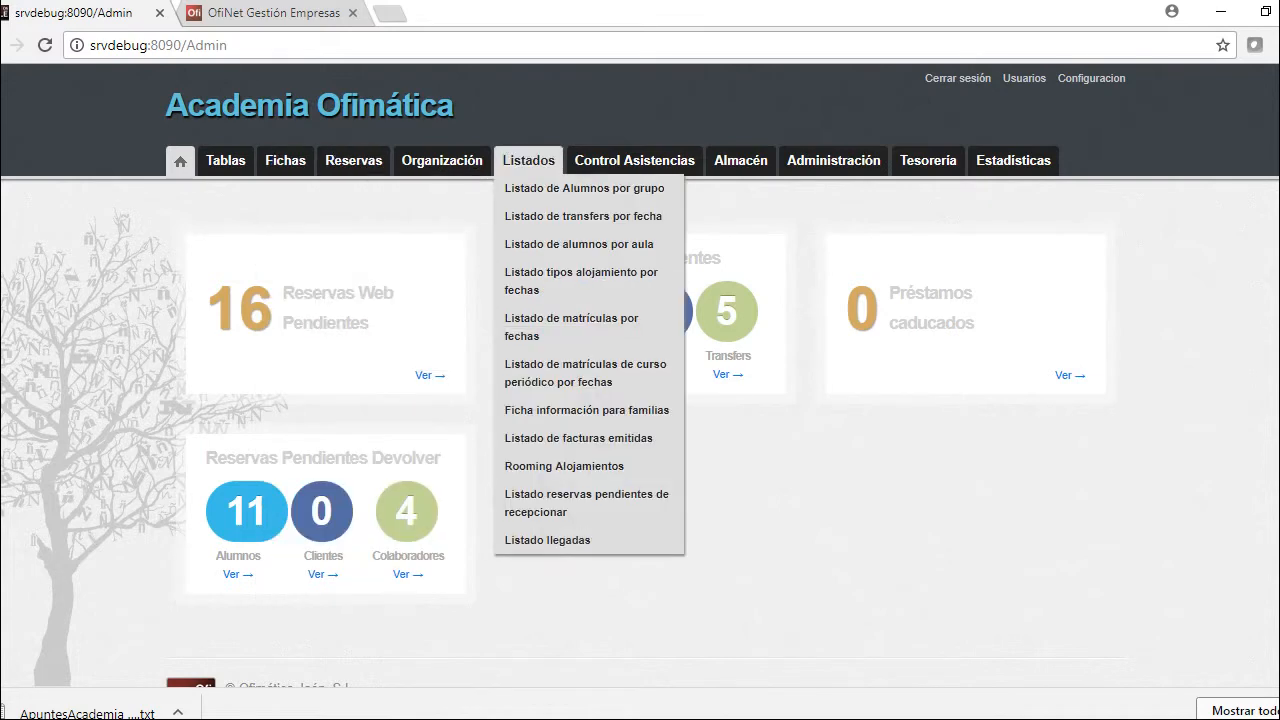
mouse_move(1013, 161)
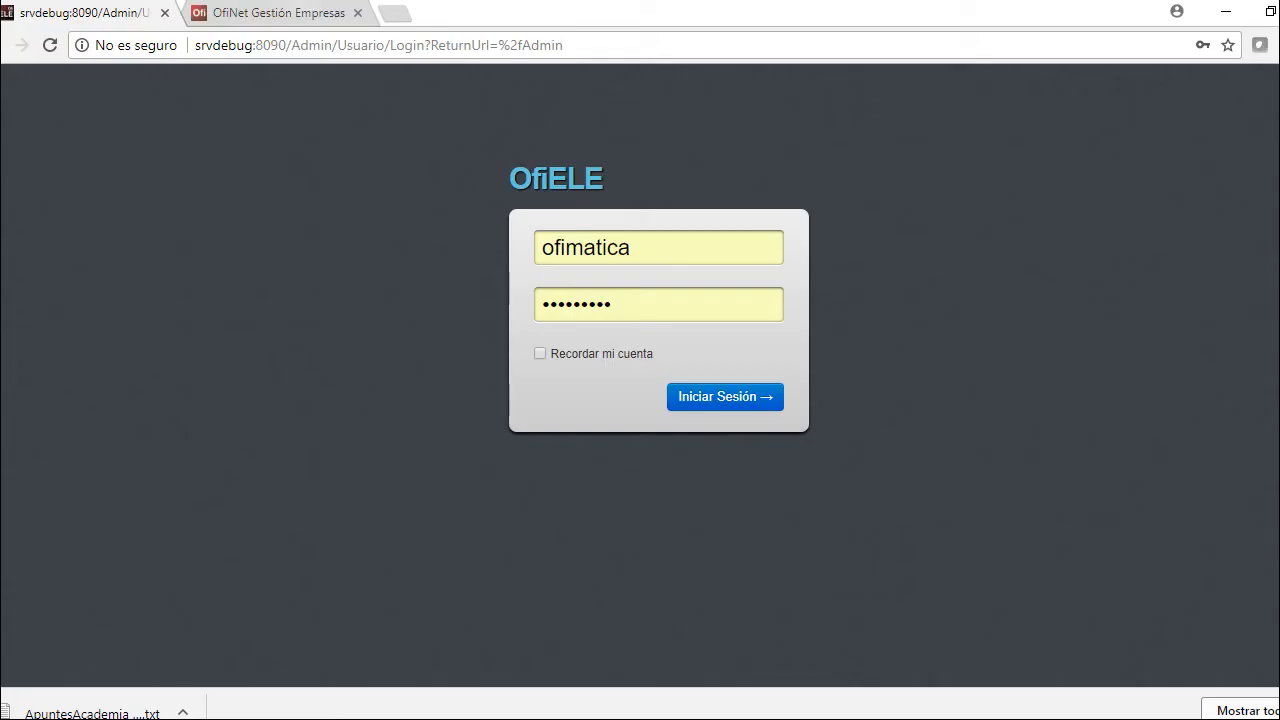
key(ctrl+Tab)
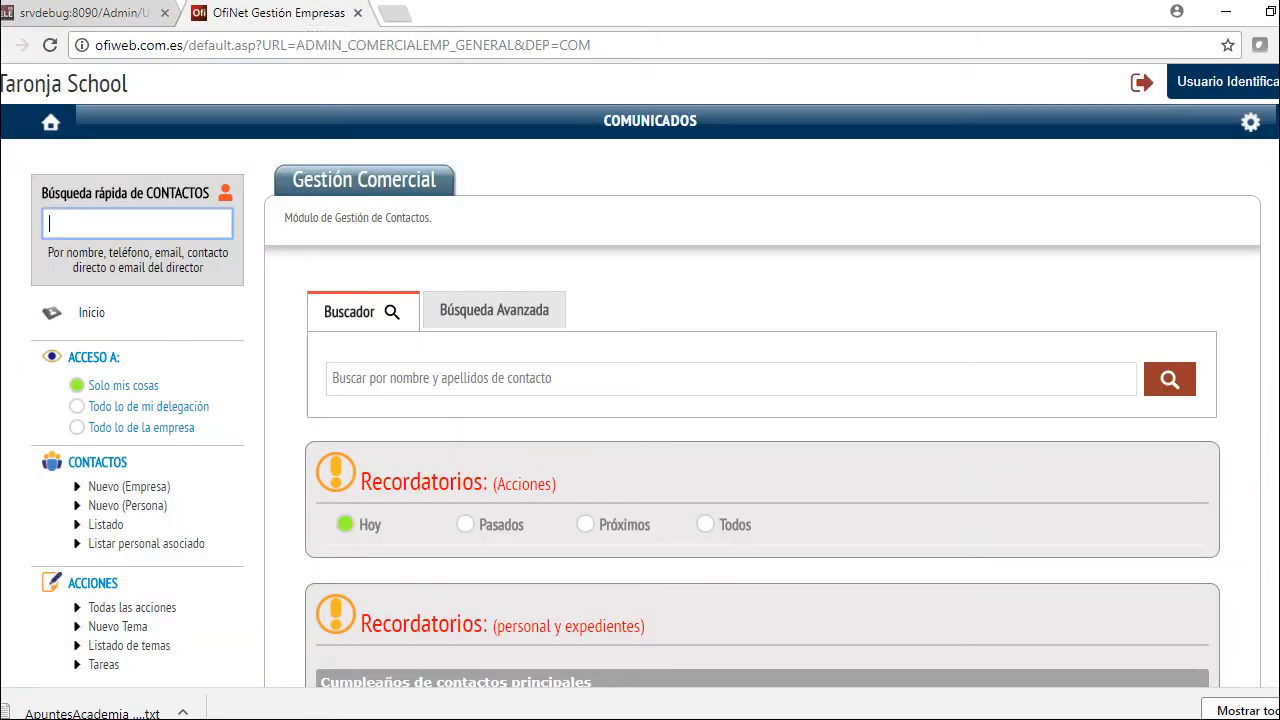
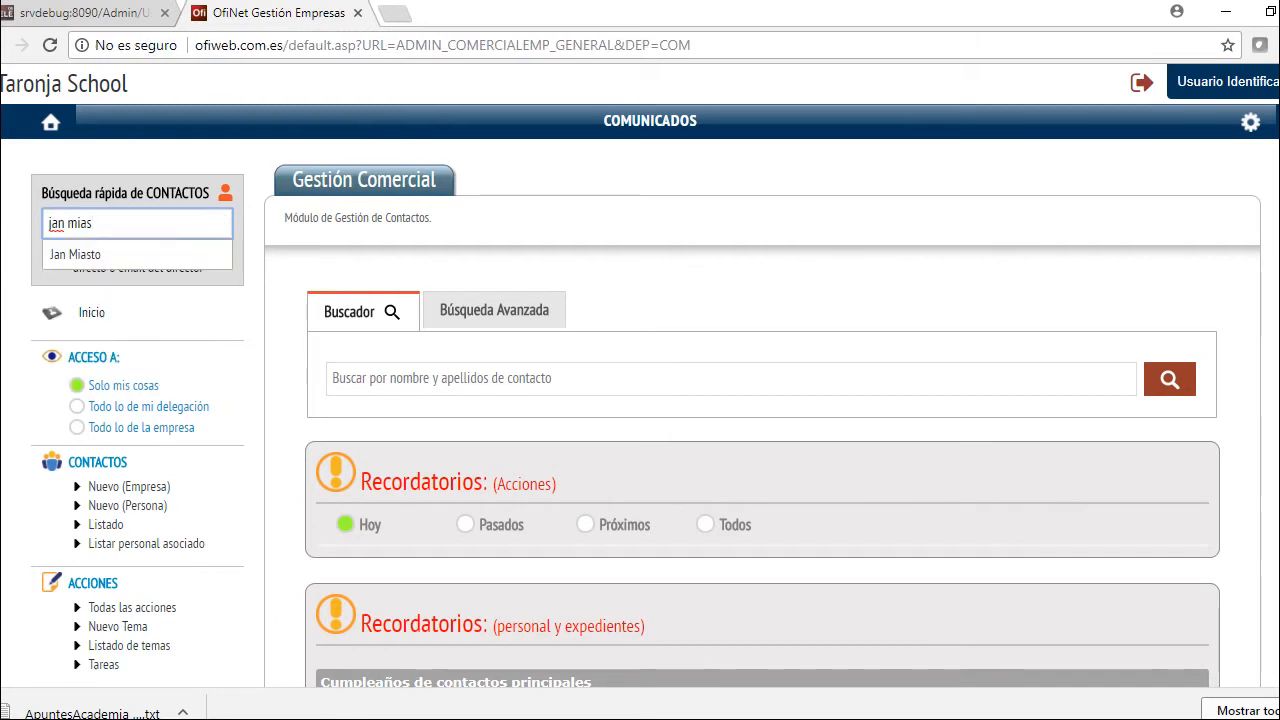
Find the student's contact record by name with OfiNet's quick contact search
key(Down)
key(Return)
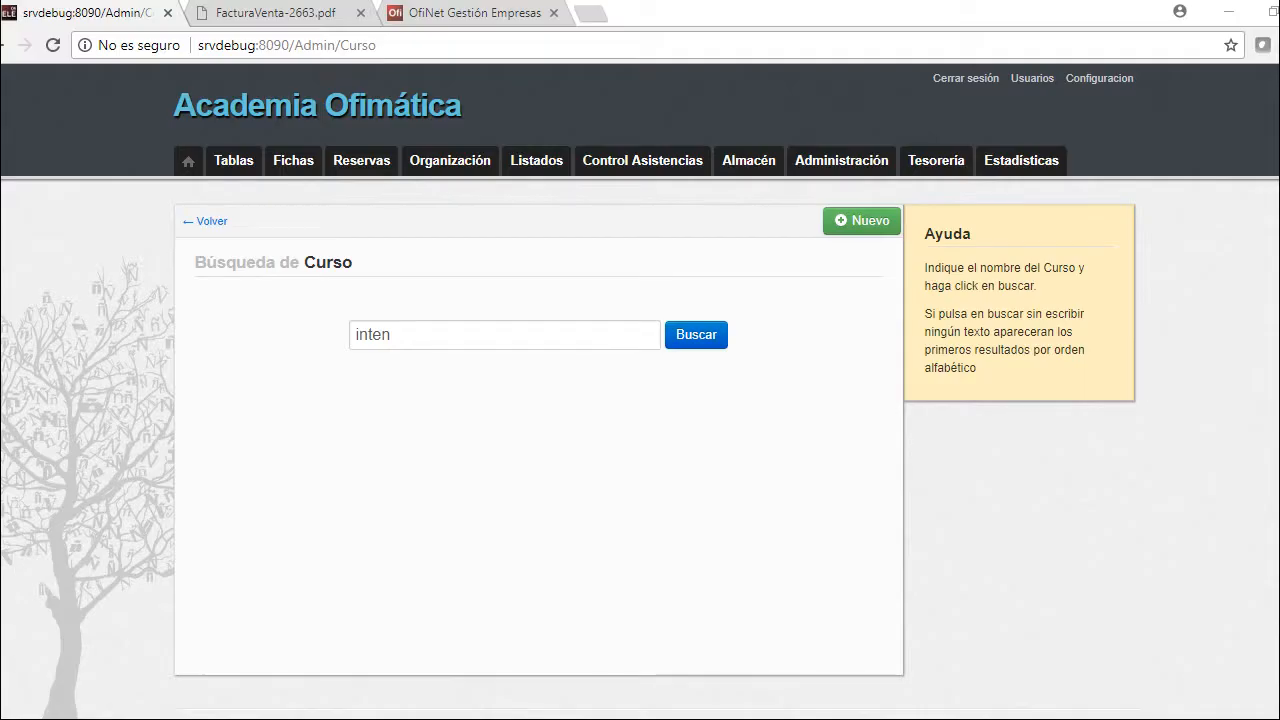
Search courses for 'inten' and view Curso Intensivo's A0 Beginner 1 IM Blanco weekly timetable
key(Return)
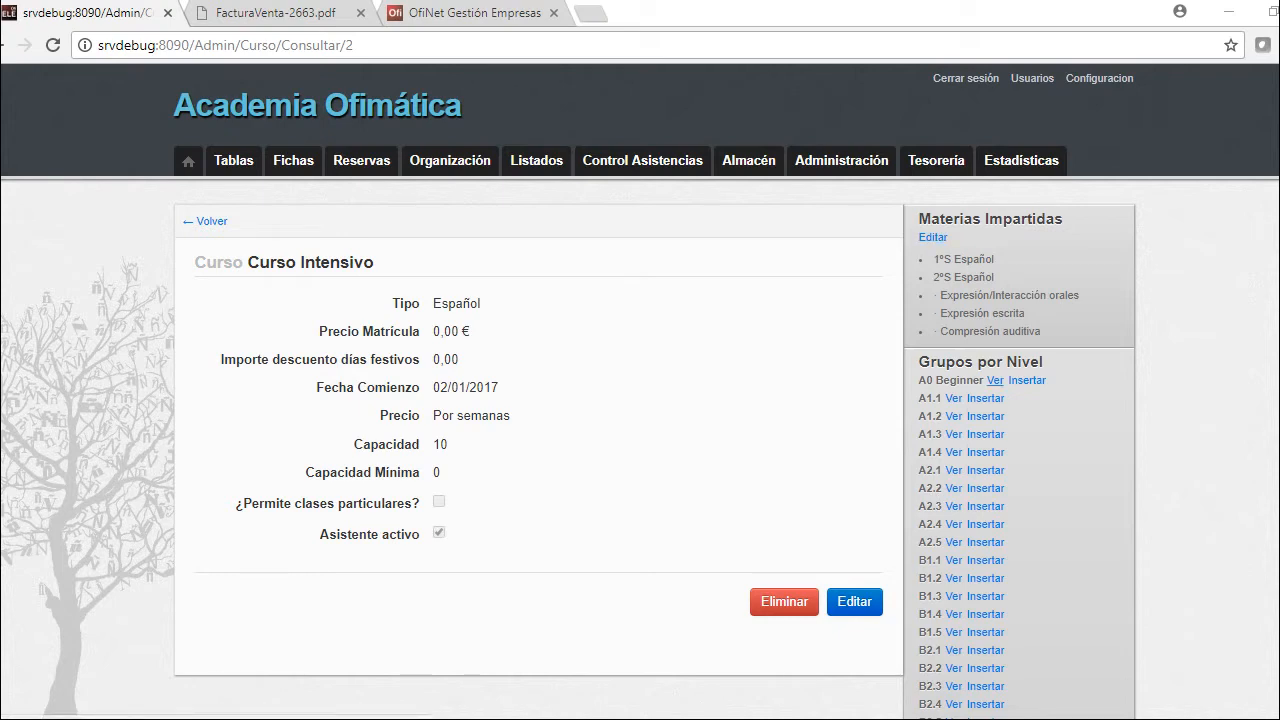
click(995, 380)
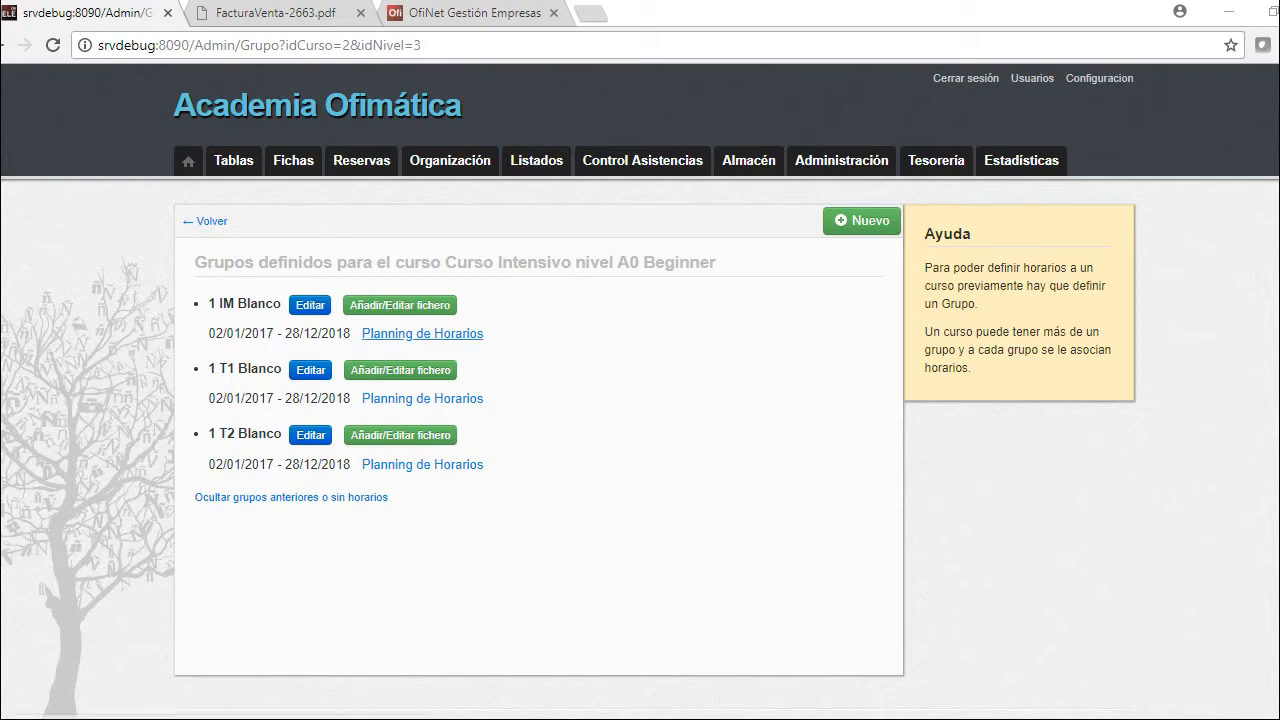
click(422, 333)
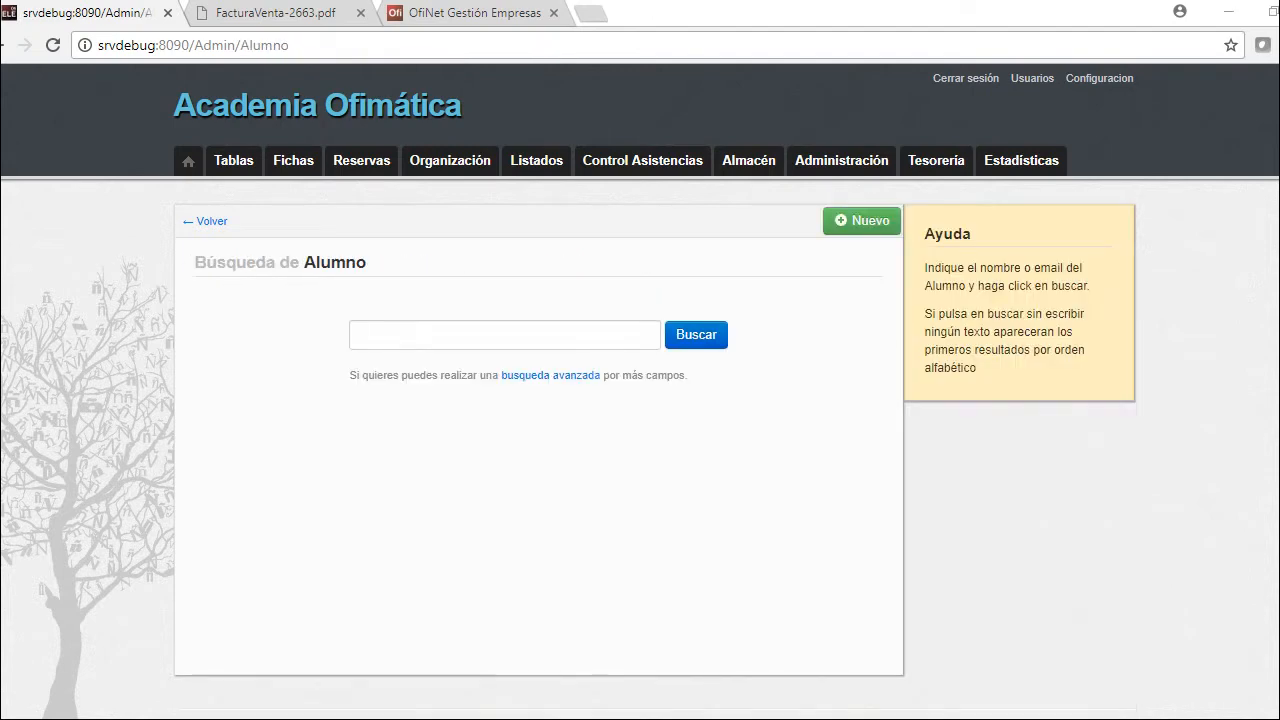
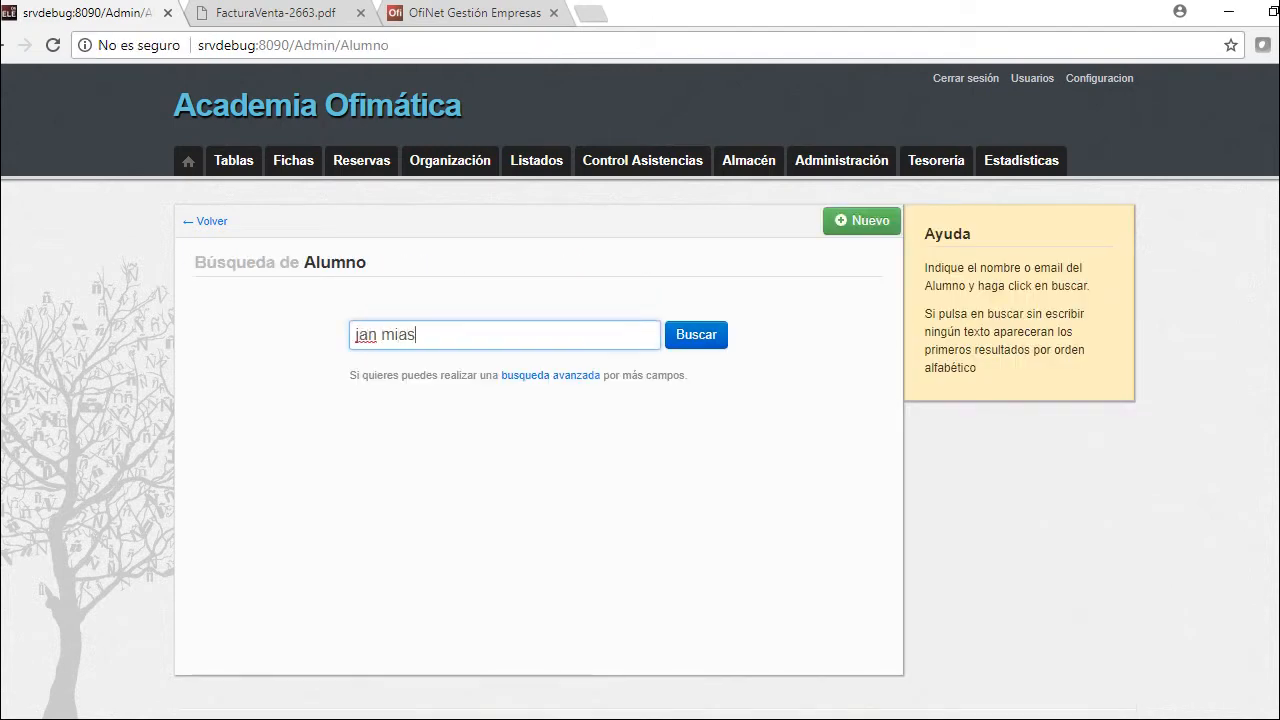
Search for the student by name and open their record
key(Return)
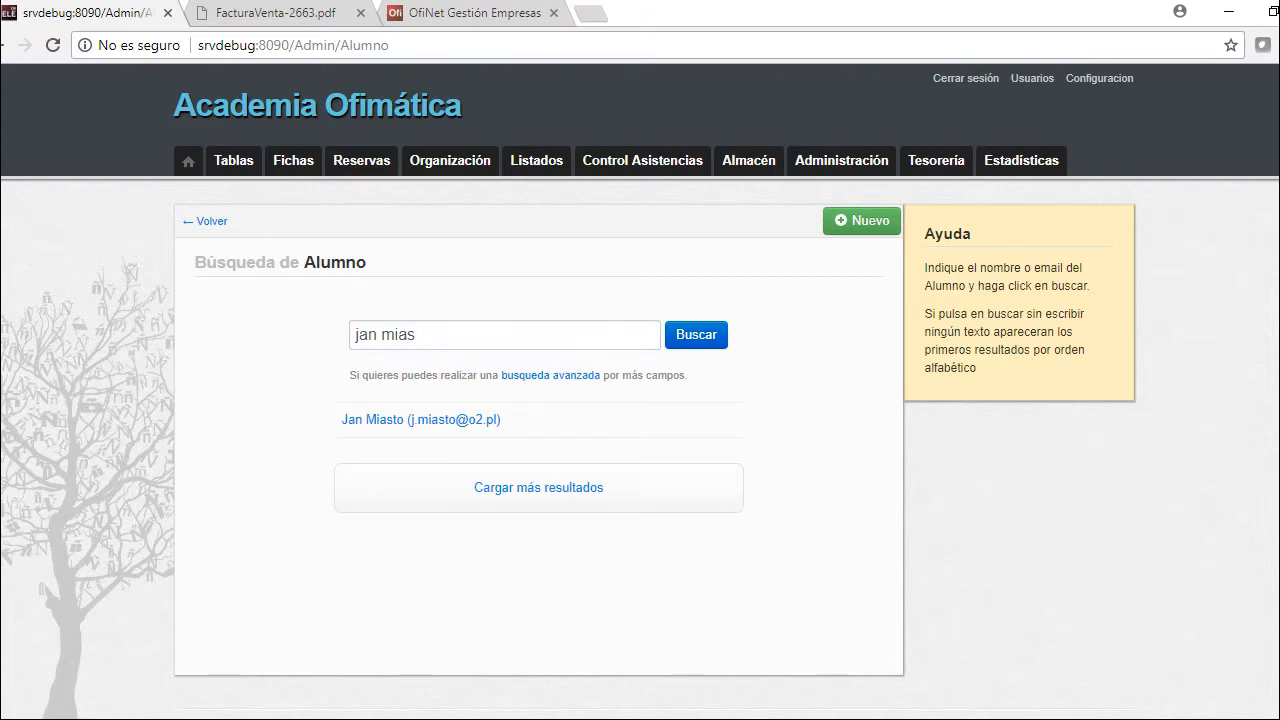
click(420, 419)
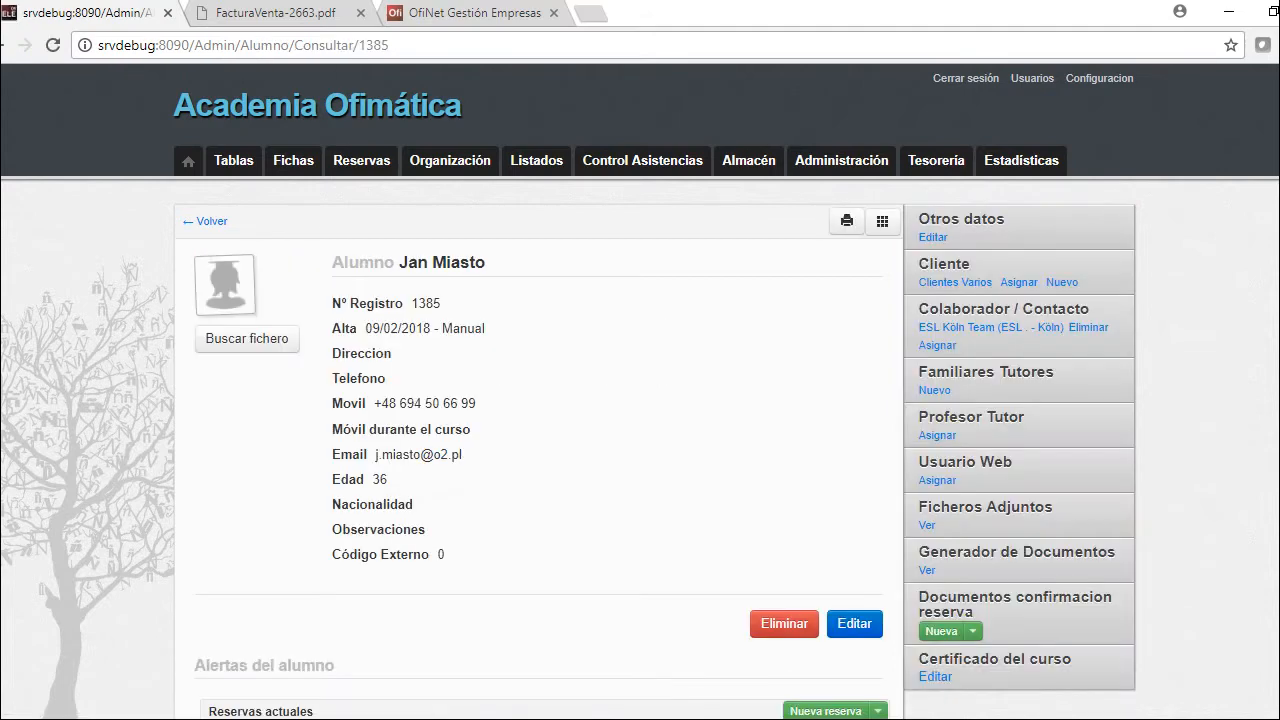
scroll(640, 400, down, 4)
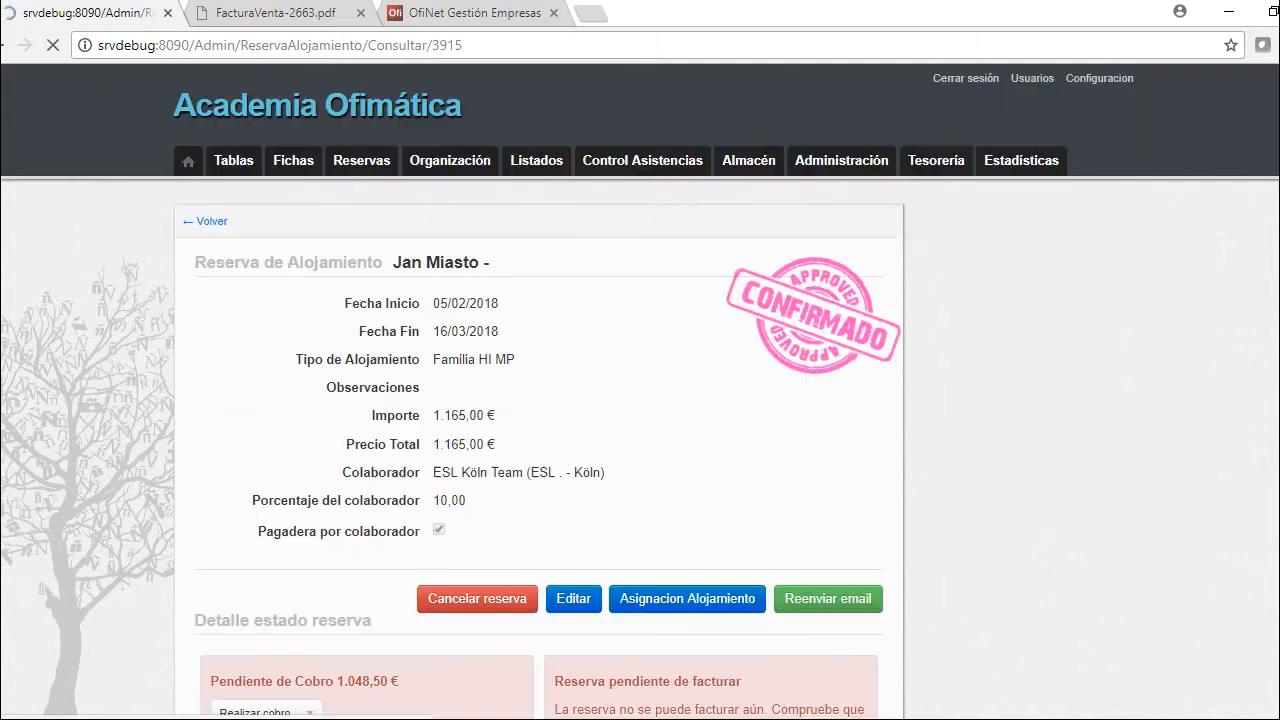
scroll(640, 392, down, 1)
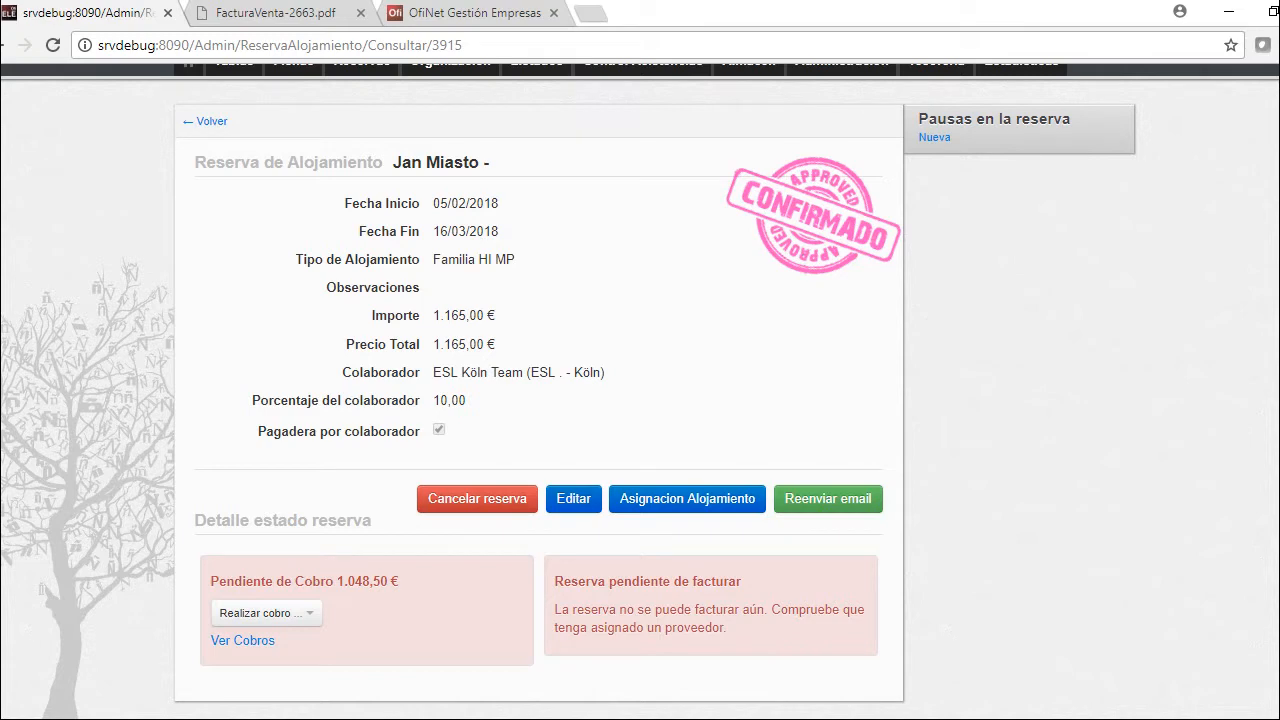
Assign the Familia HI MP stay, 05/02/2018–16/03/2018, to an available host family
click(687, 498)
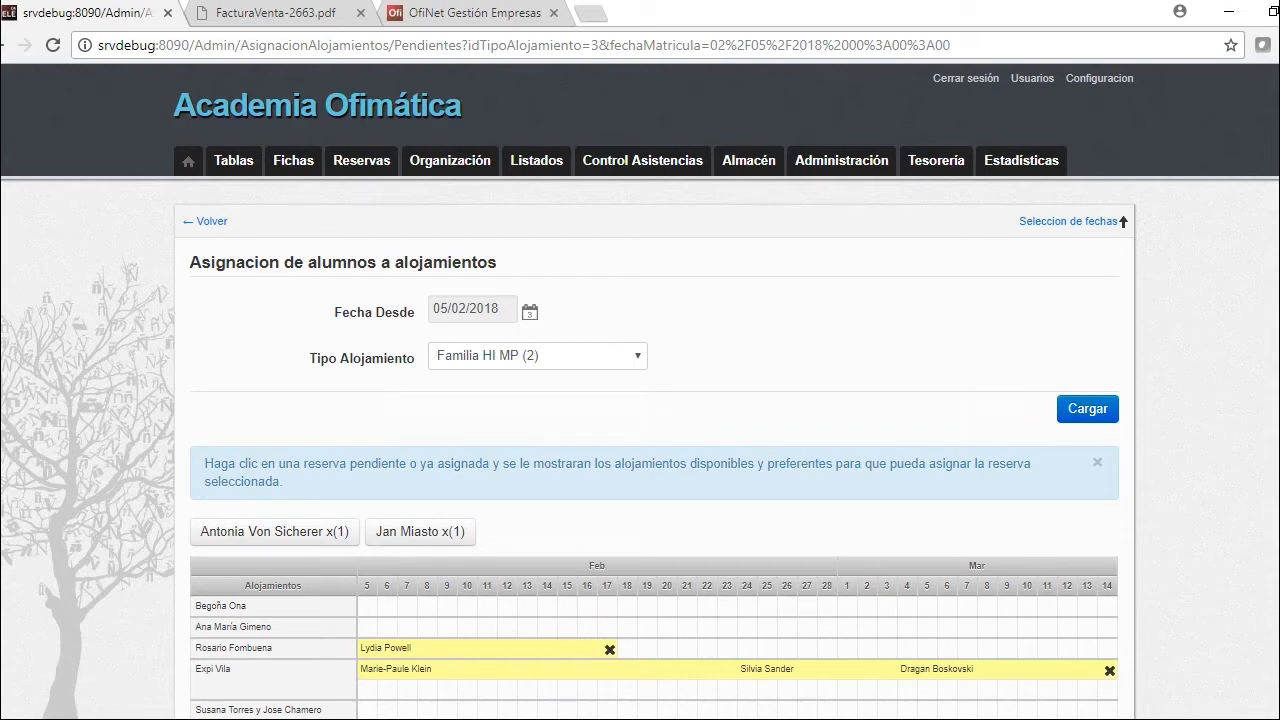
scroll(420, 300, down, 2)
click(420, 259)
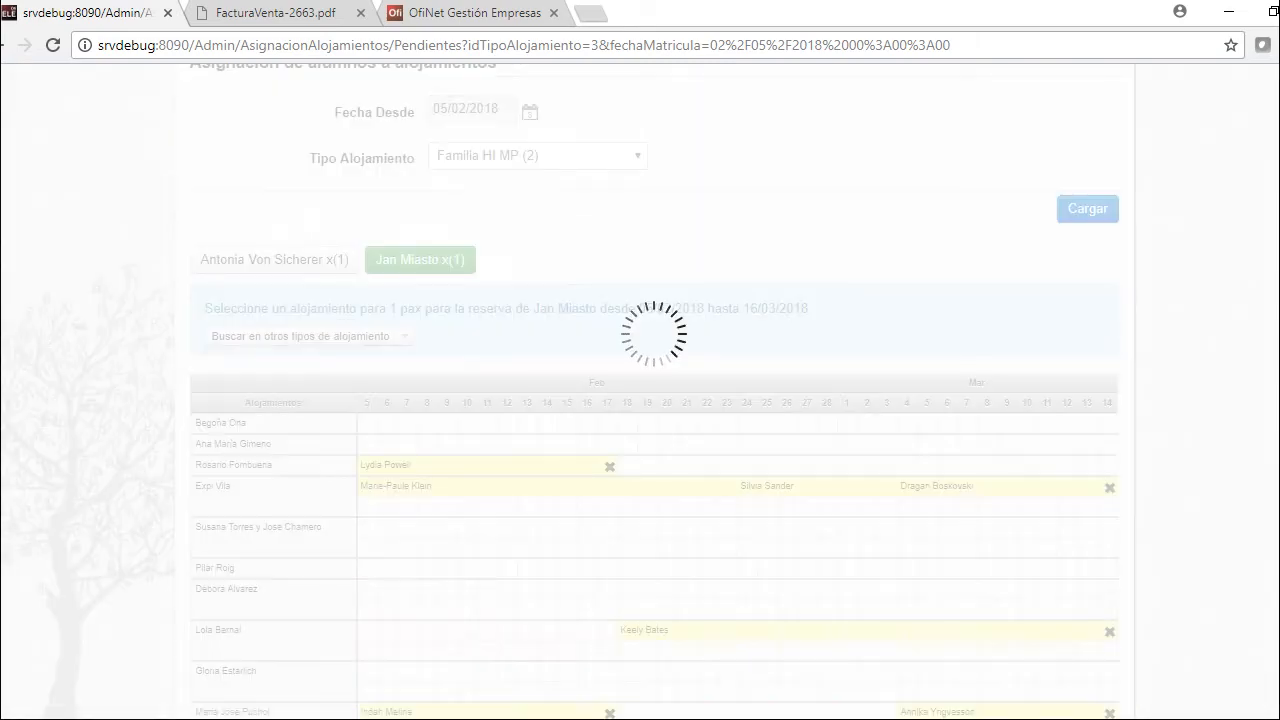
scroll(655, 400, down, 2)
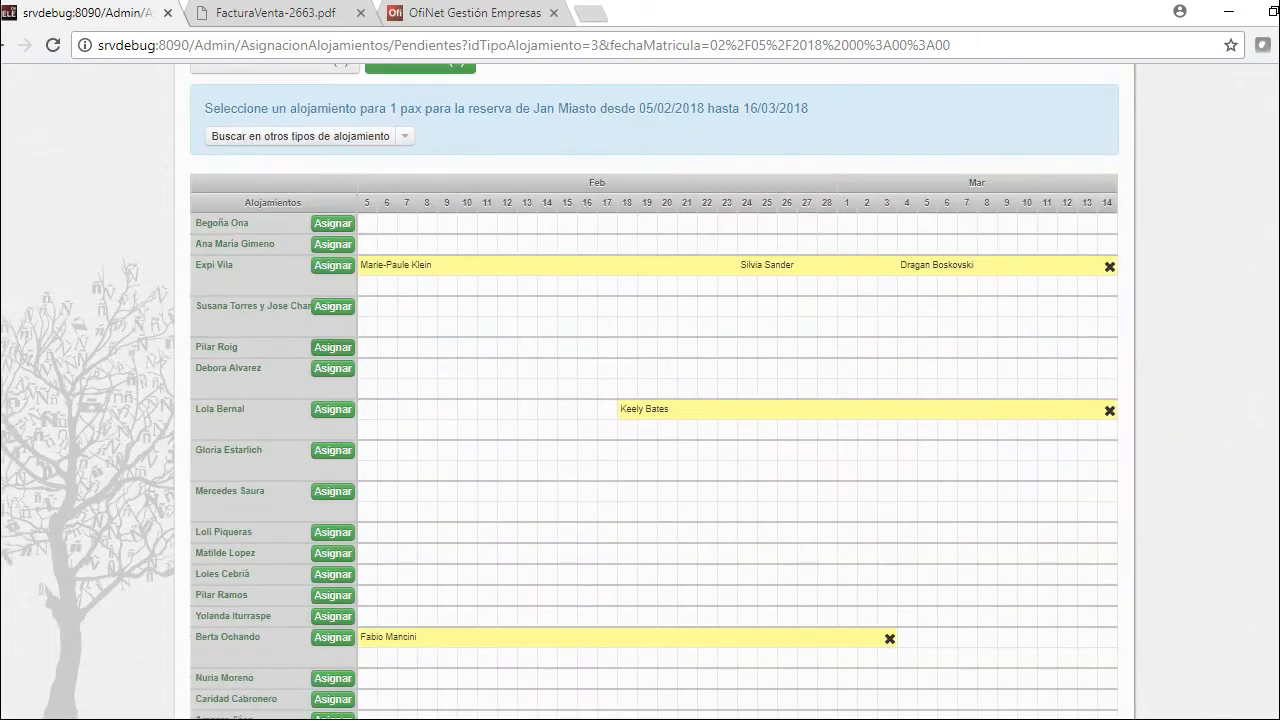
click(332, 347)
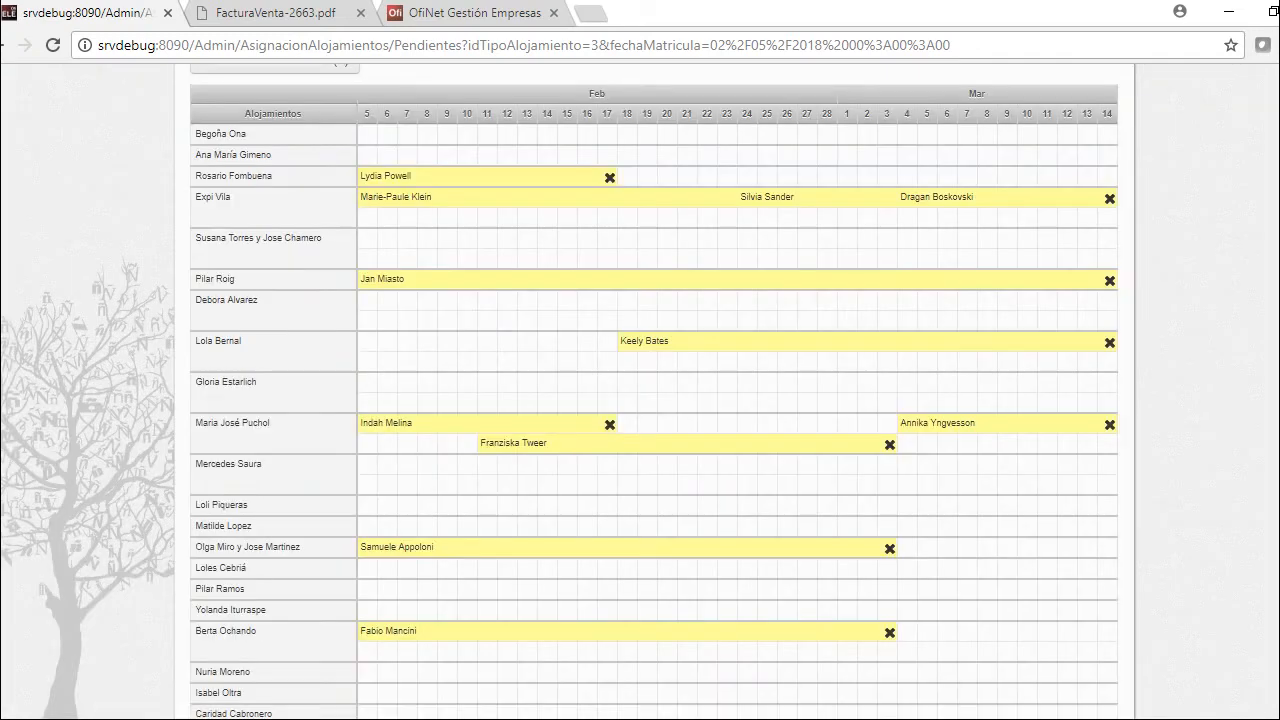
scroll(640, 400, up, 5)
click(382, 663)
click(450, 160)
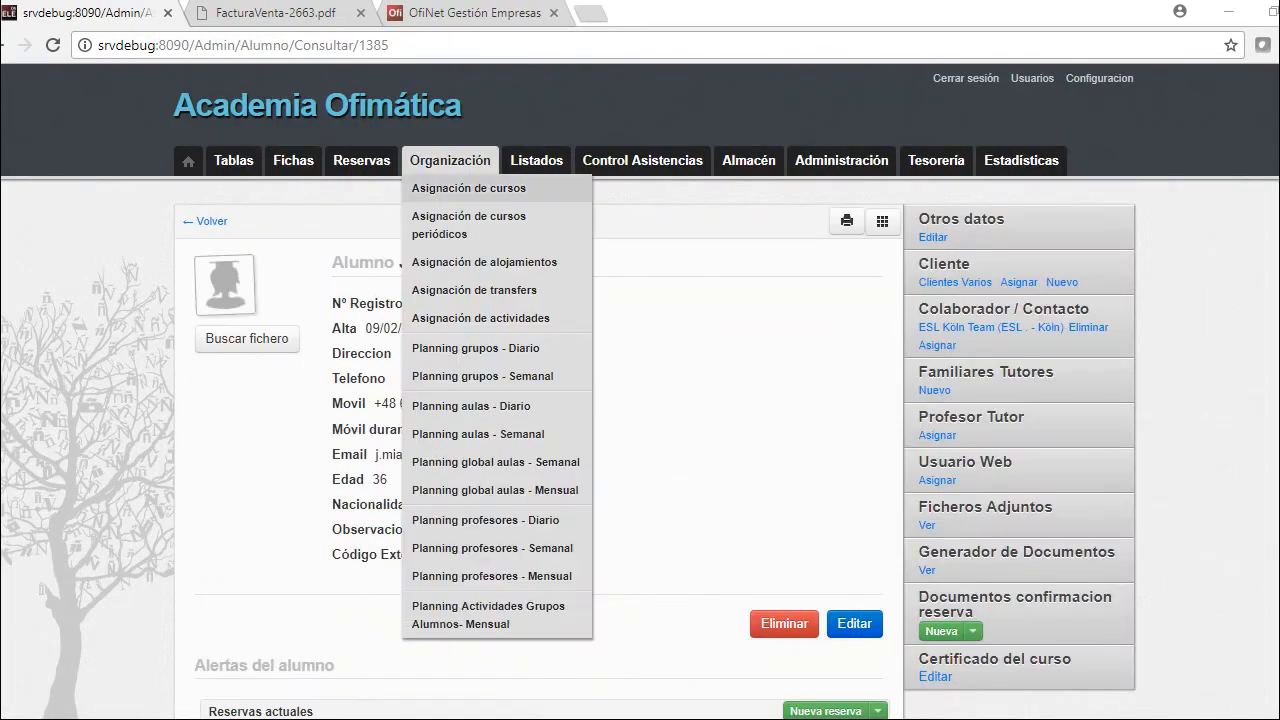
Open the course-group student assignment for the week of 19/02/2018
click(468, 188)
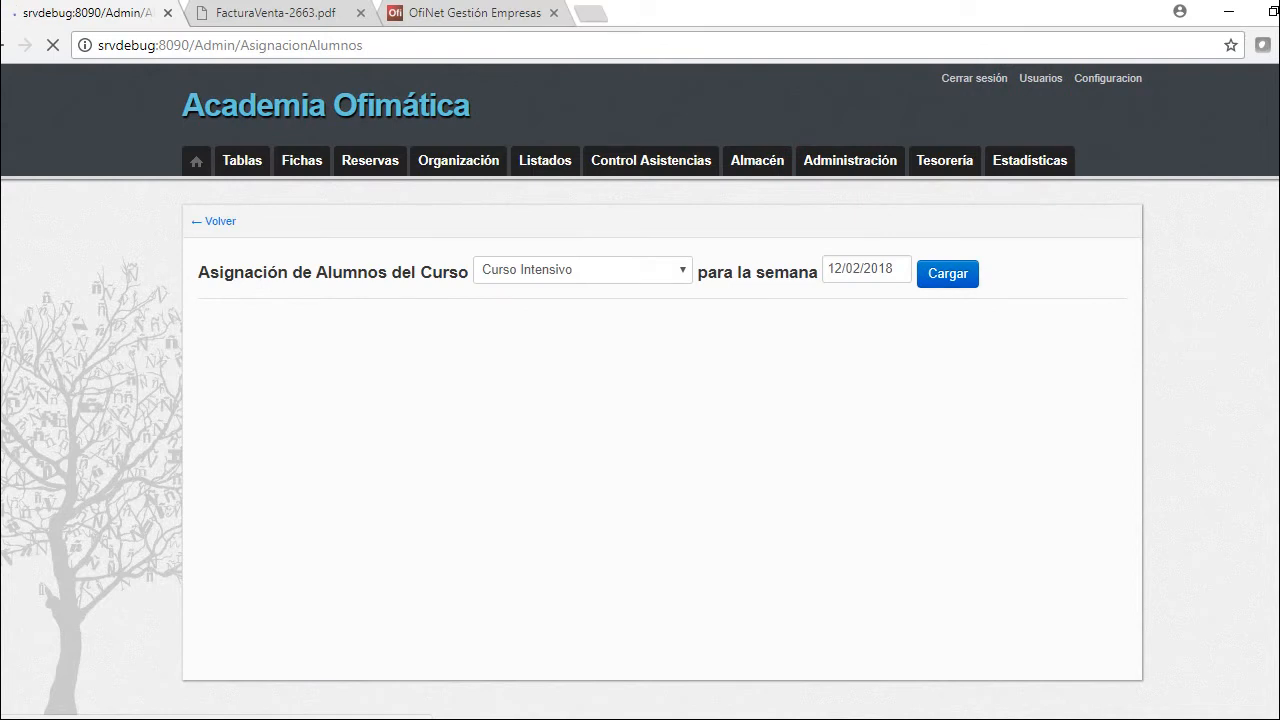
mouse_move(758, 412)
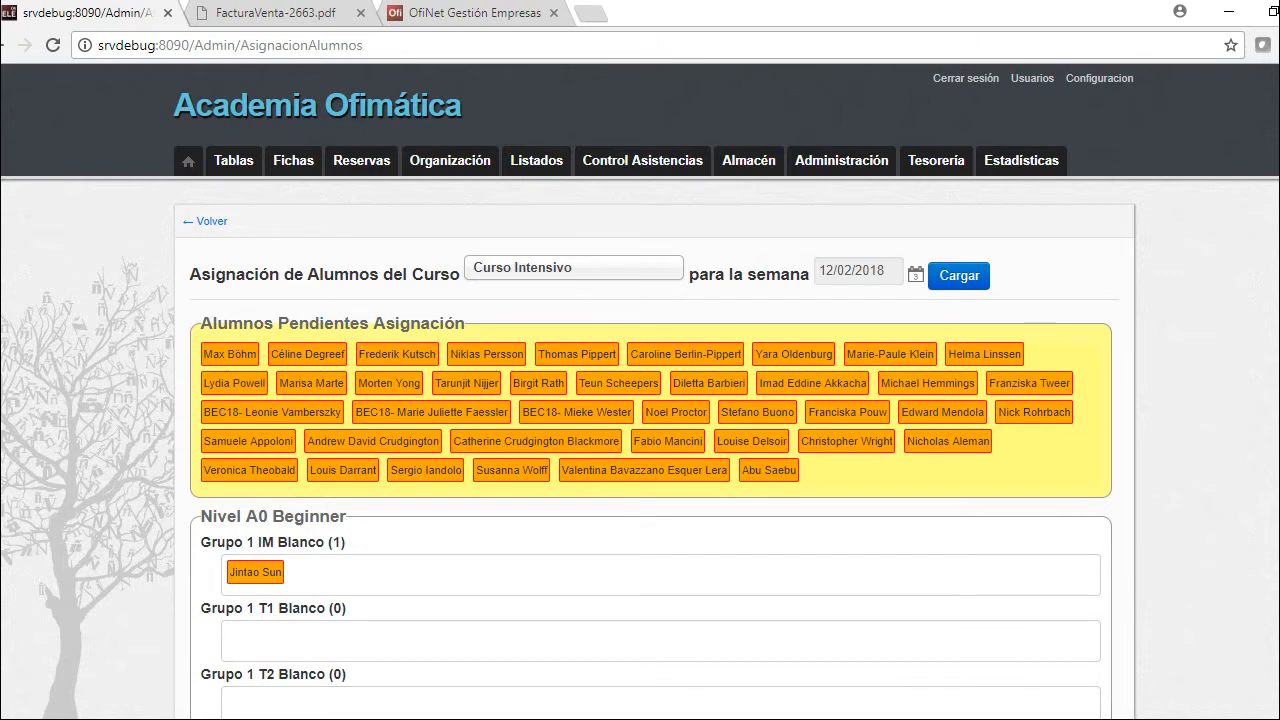
click(858, 270)
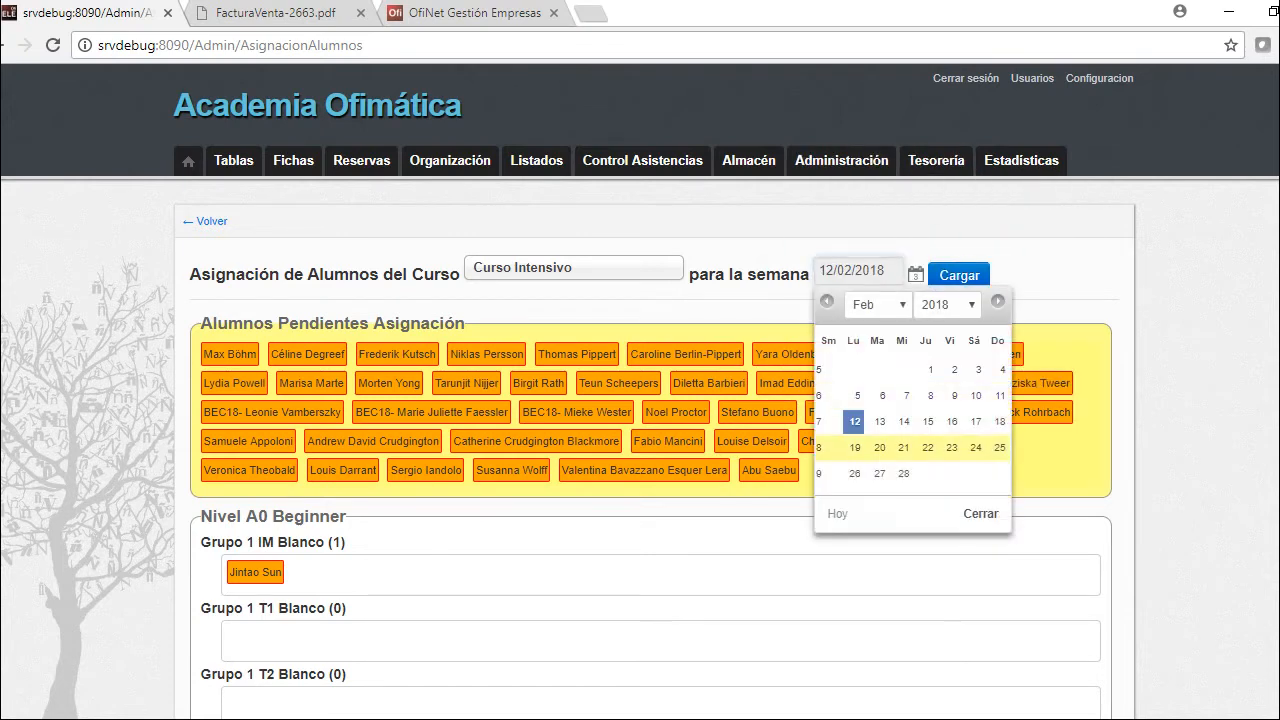
click(880, 447)
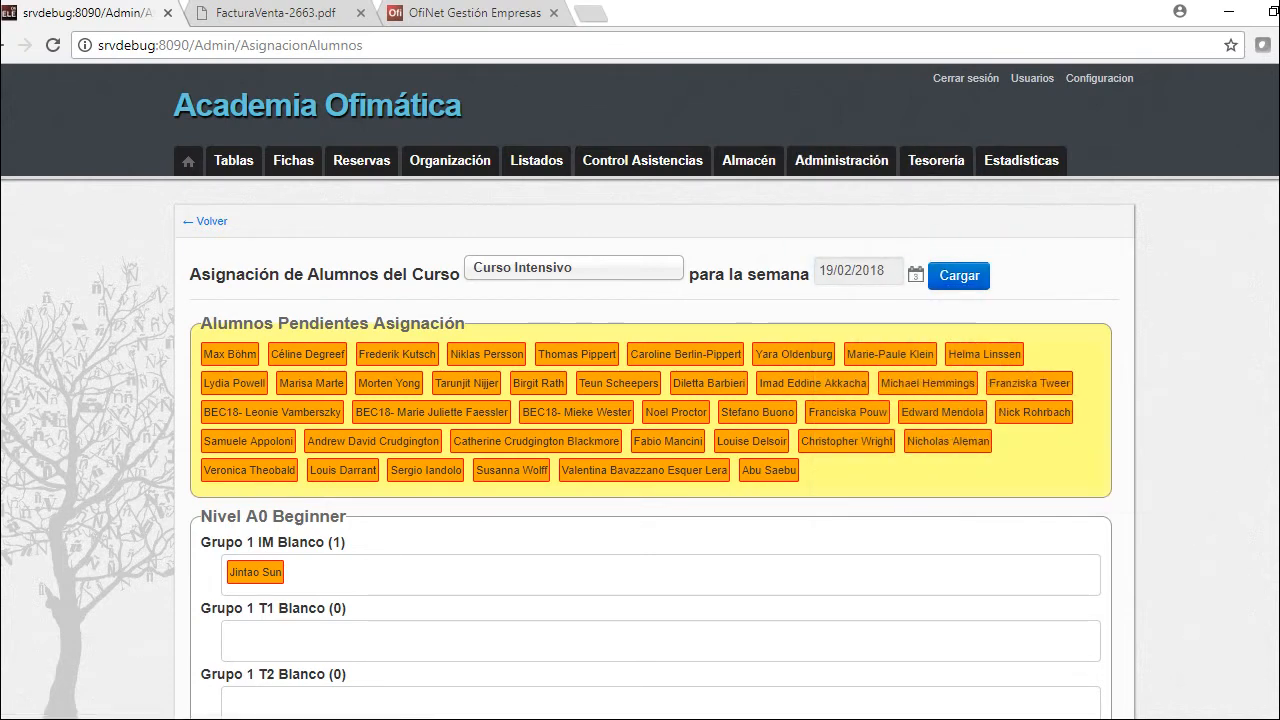
Move the student into group A1.2 - Grupo 1 IM Amarillo Canario
scroll(640, 400, down, 6)
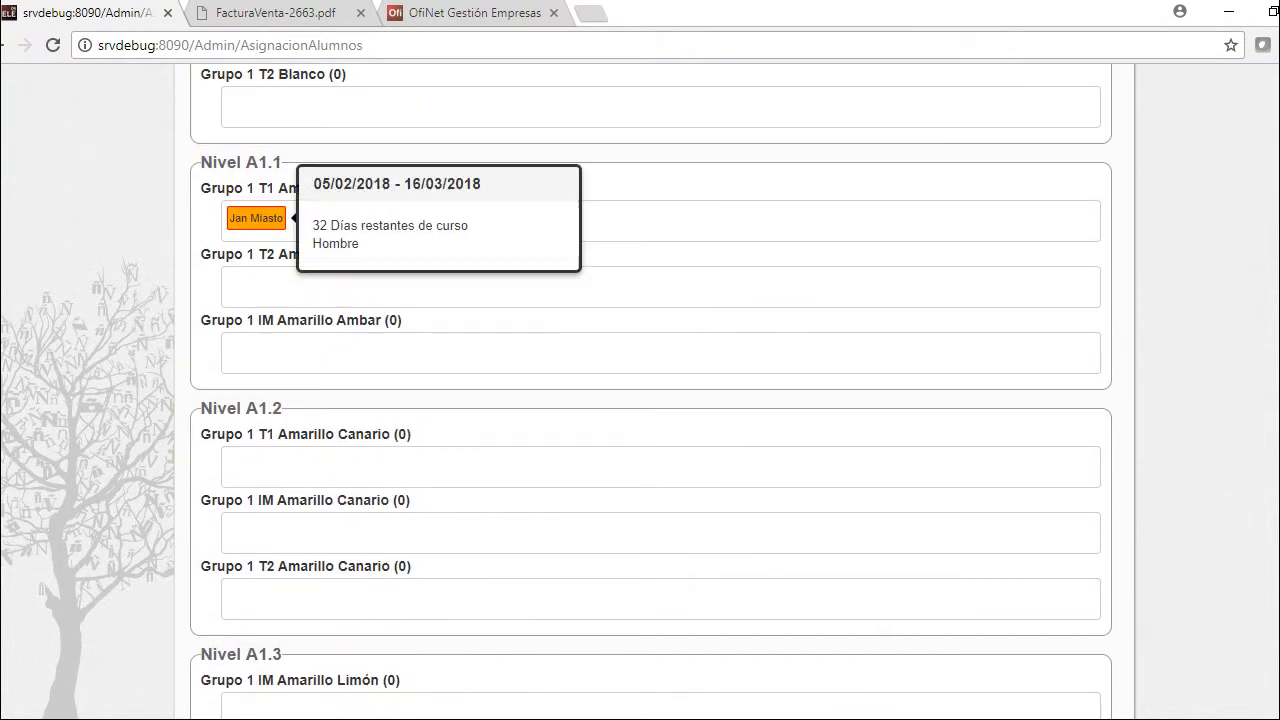
click(256, 218)
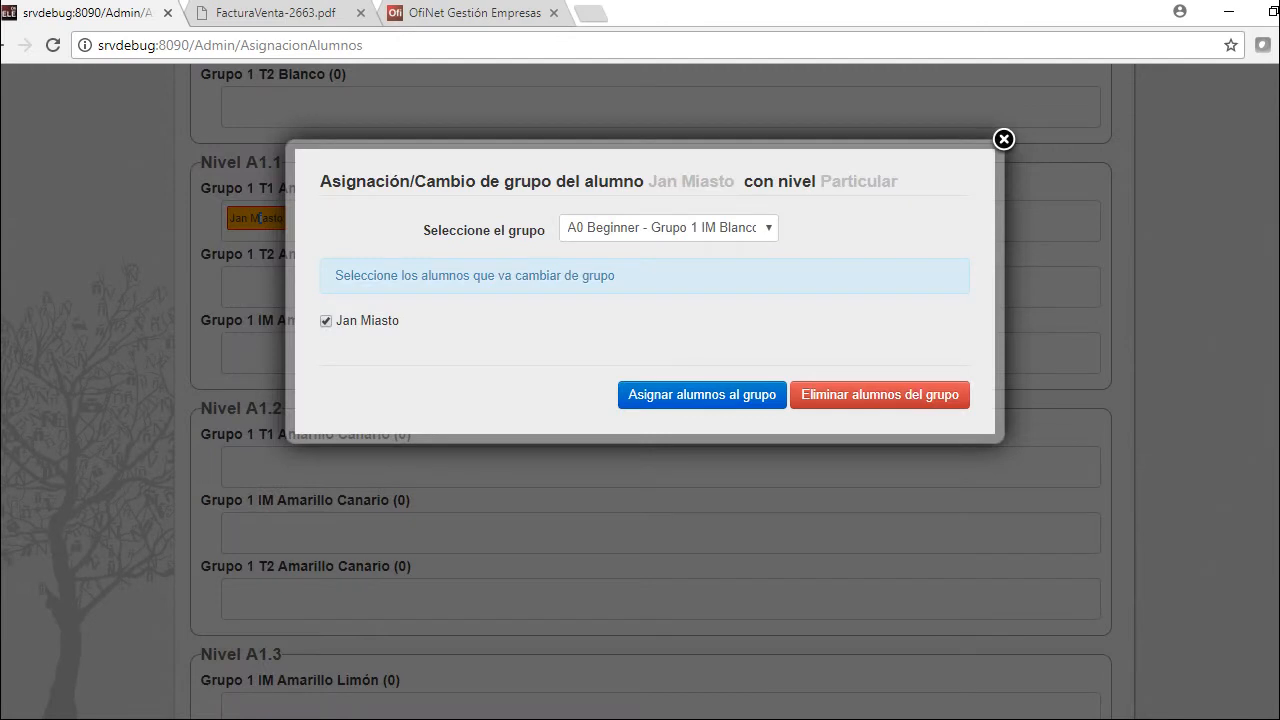
click(668, 228)
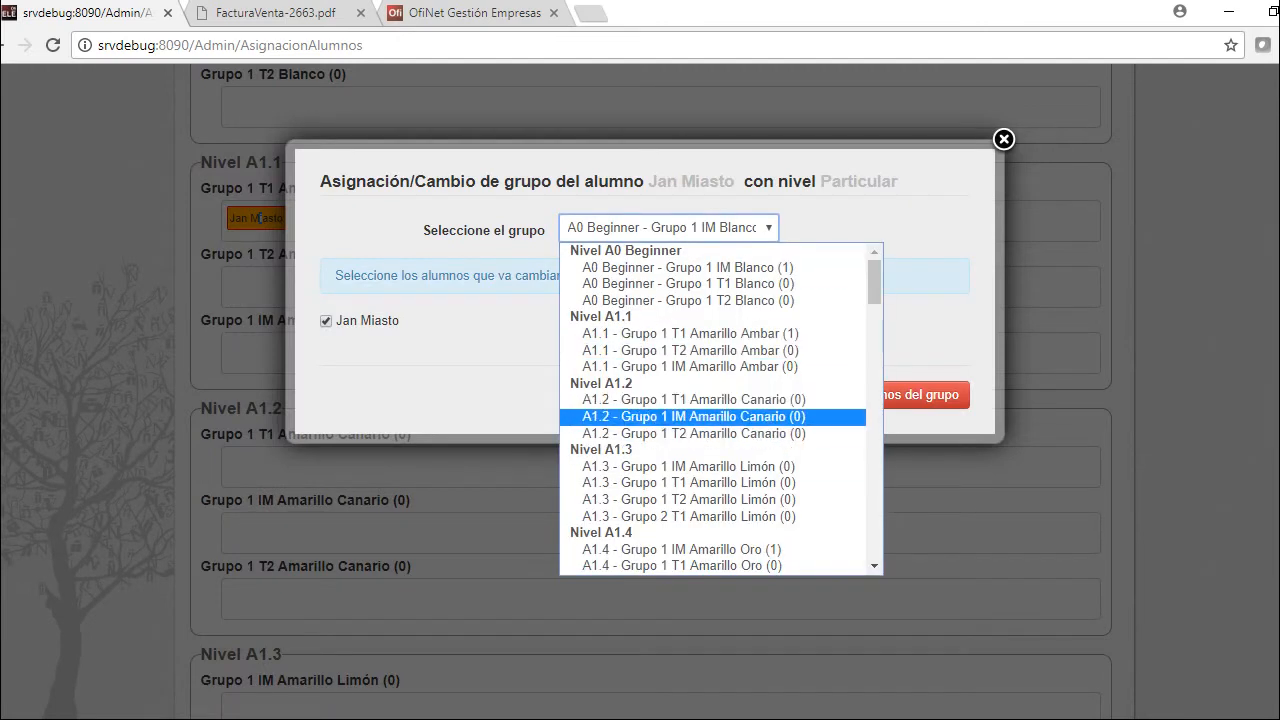
click(693, 416)
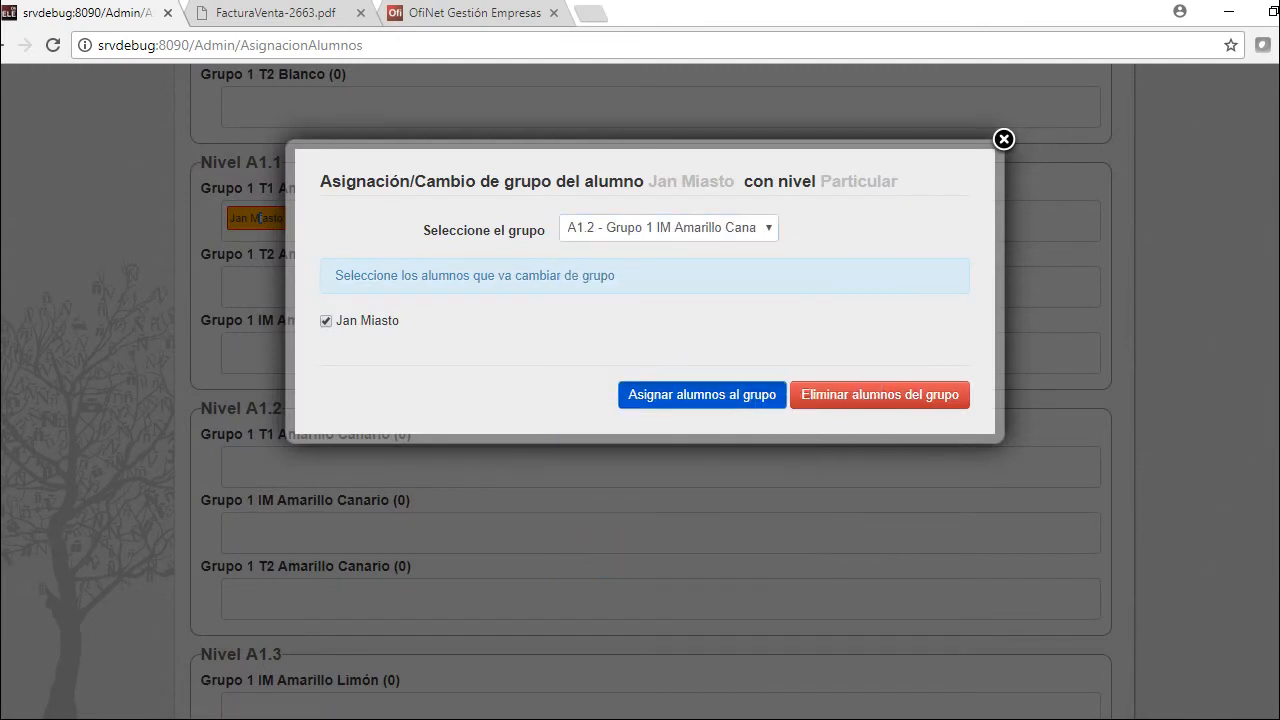
click(702, 394)
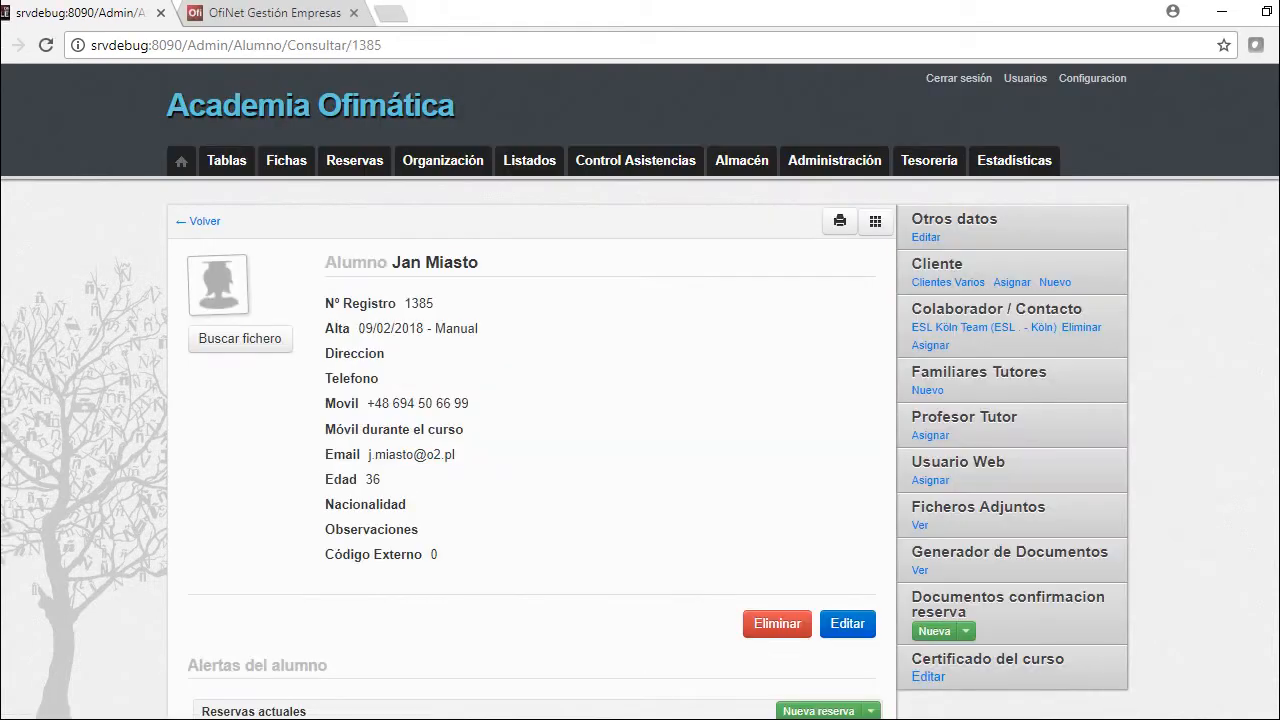
Review Reservas actuales, Pendientes Cobro and Pendientes Facturar, then begin invoicing the pending bookings
scroll(640, 400, down, 2)
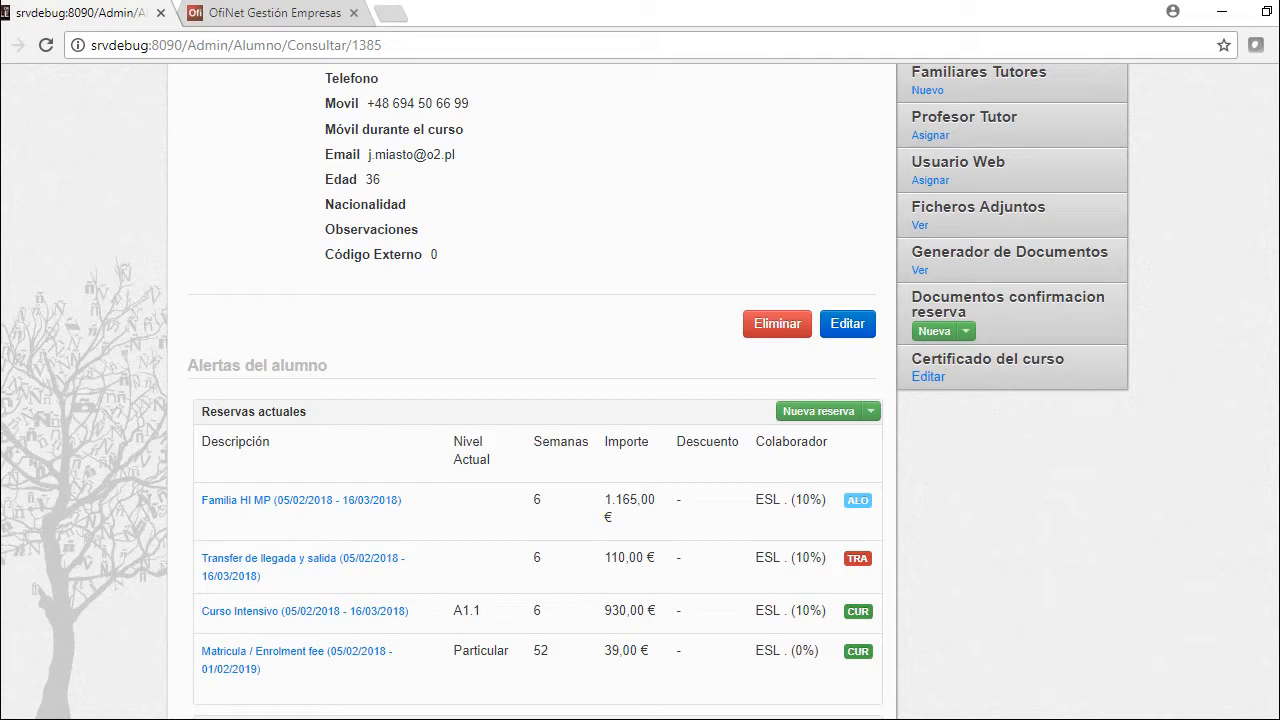
scroll(640, 390, down, 4)
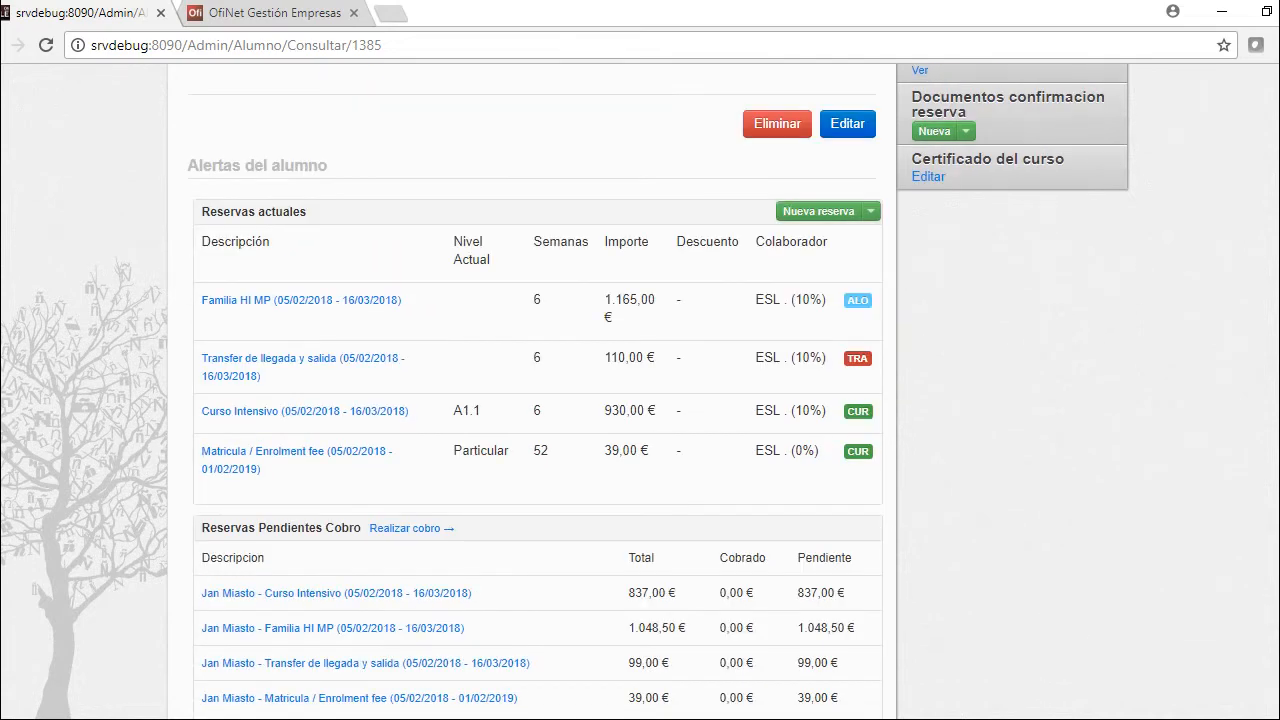
scroll(640, 390, down, 3)
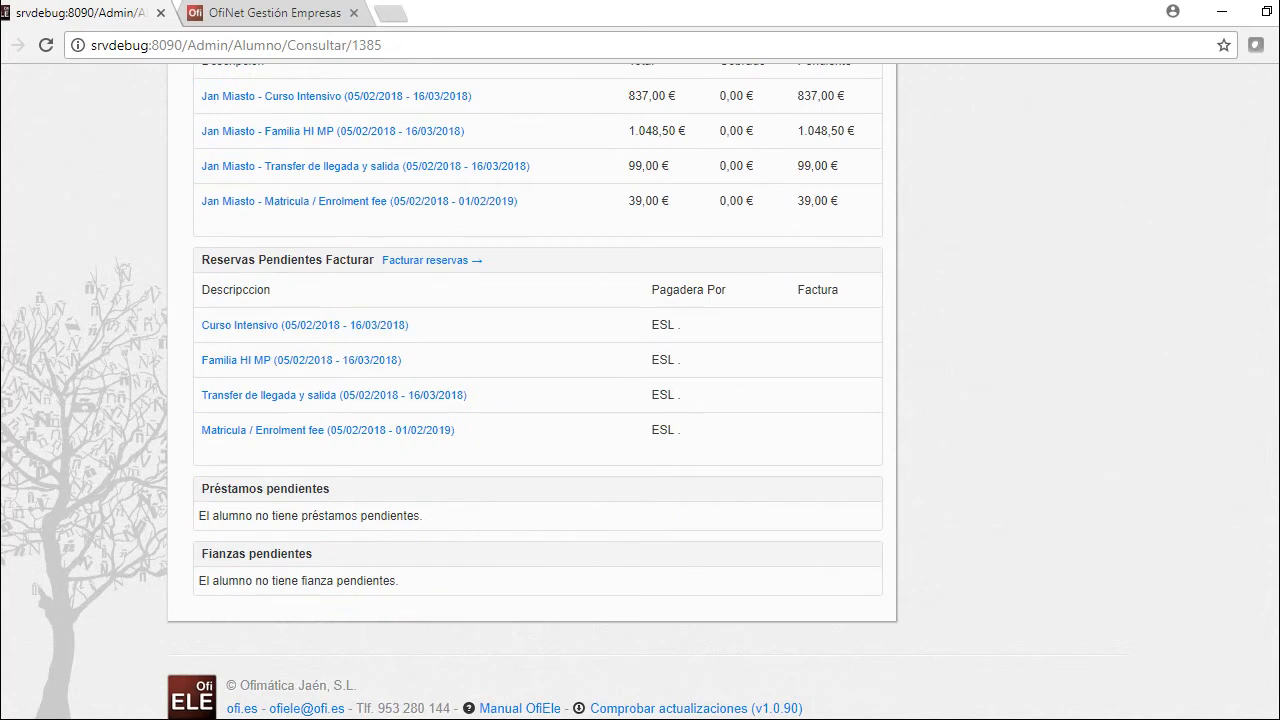
click(428, 260)
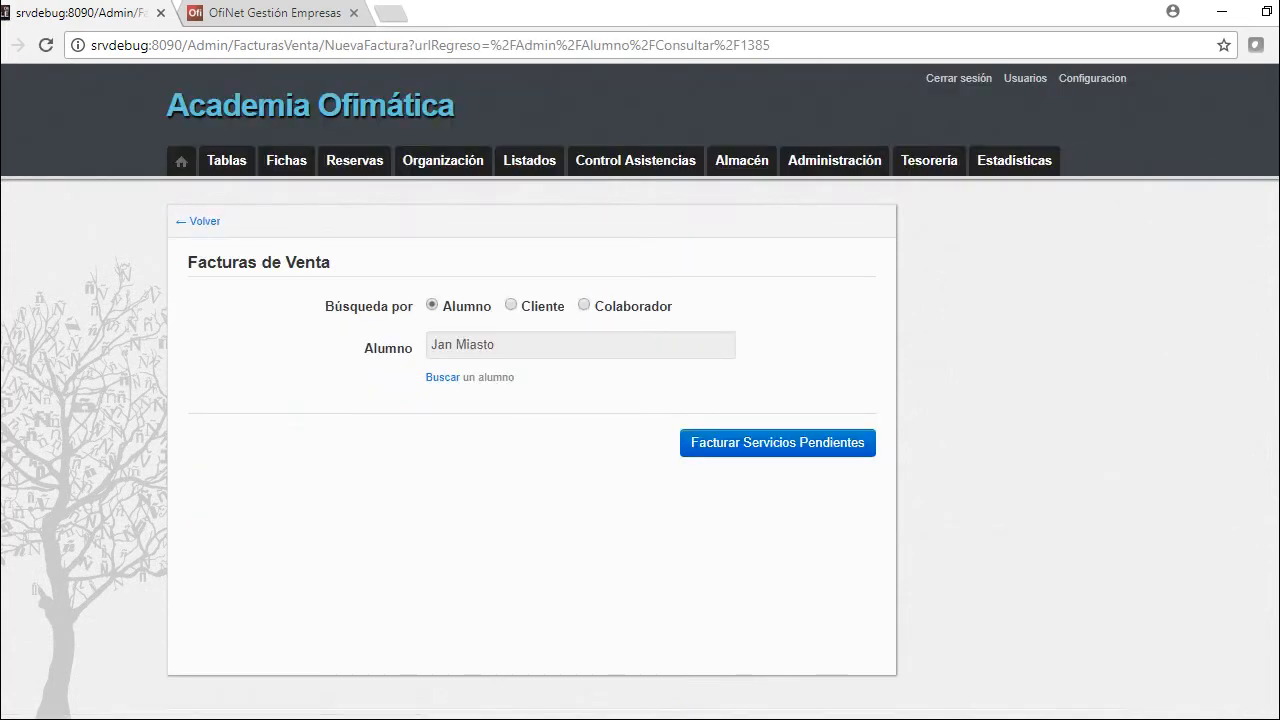
Invoice by collaborator ESL and untick every invoice line
click(584, 305)
click(442, 377)
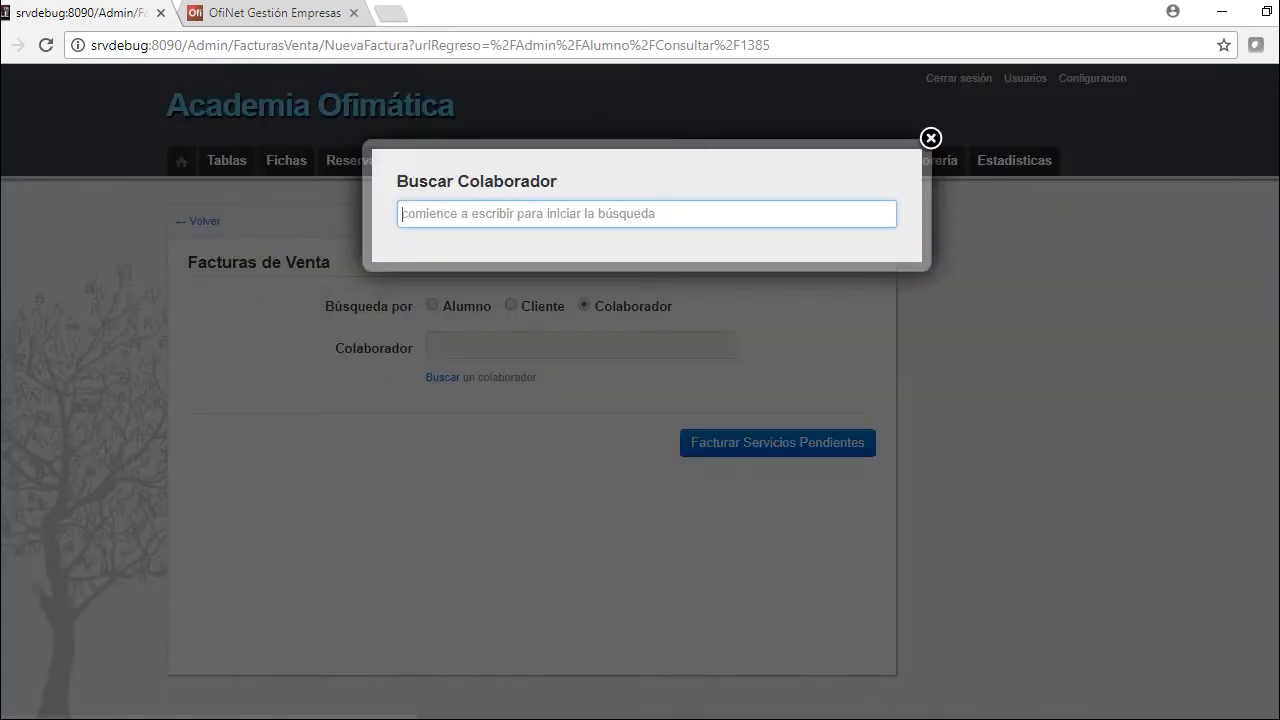
text(esl)
key(Return)
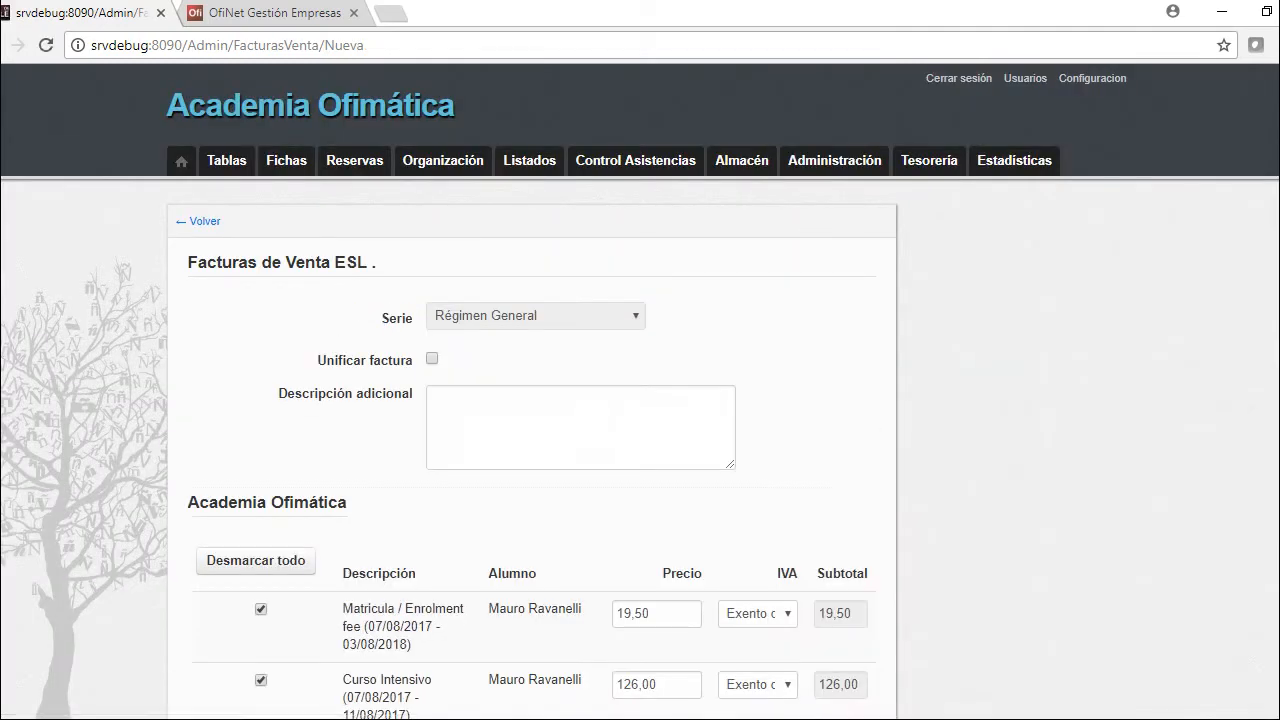
scroll(640, 400, down, 1)
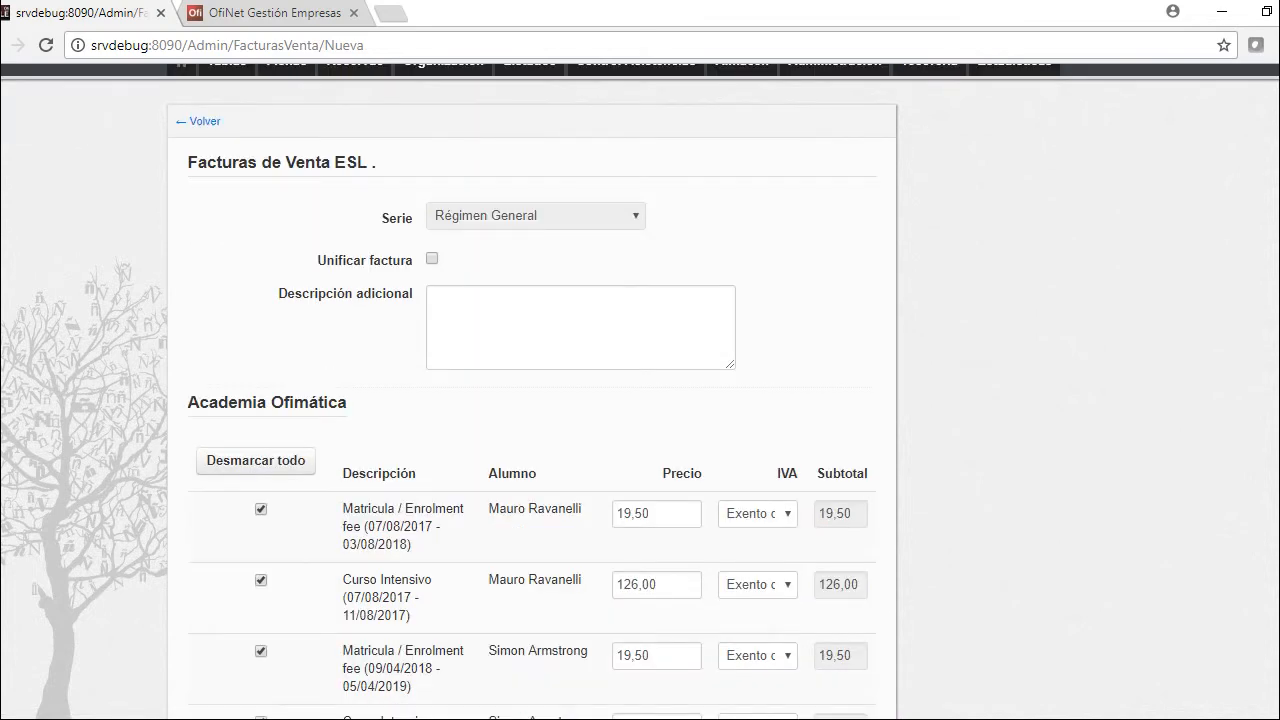
click(256, 461)
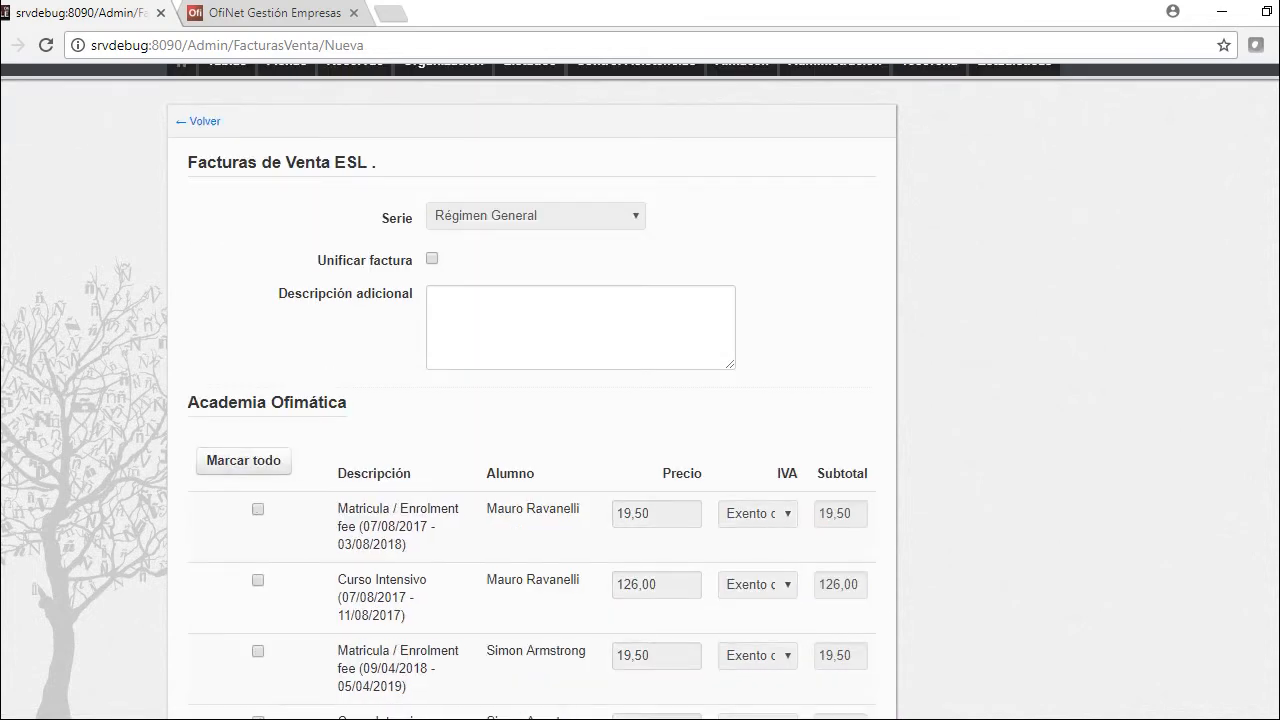
Tick only the student's Curso Intensivo and Matricula lines and save the 876,00 € invoice
key(ctrl+f)
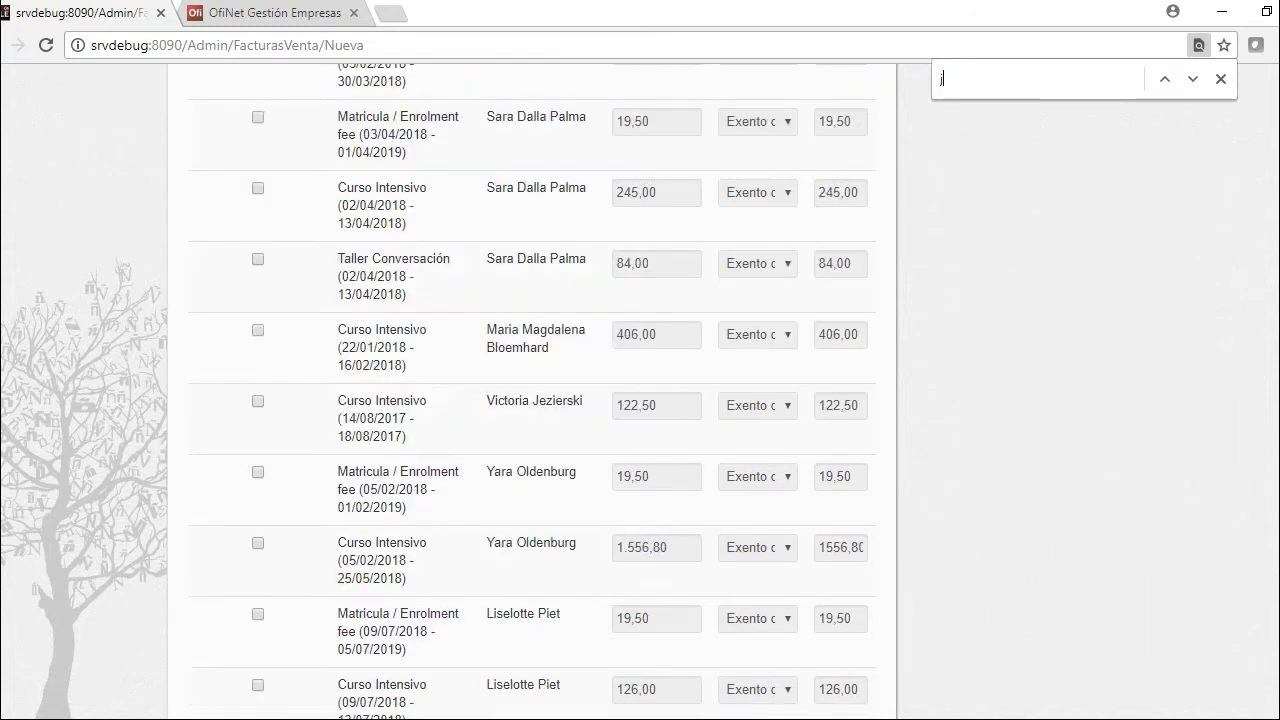
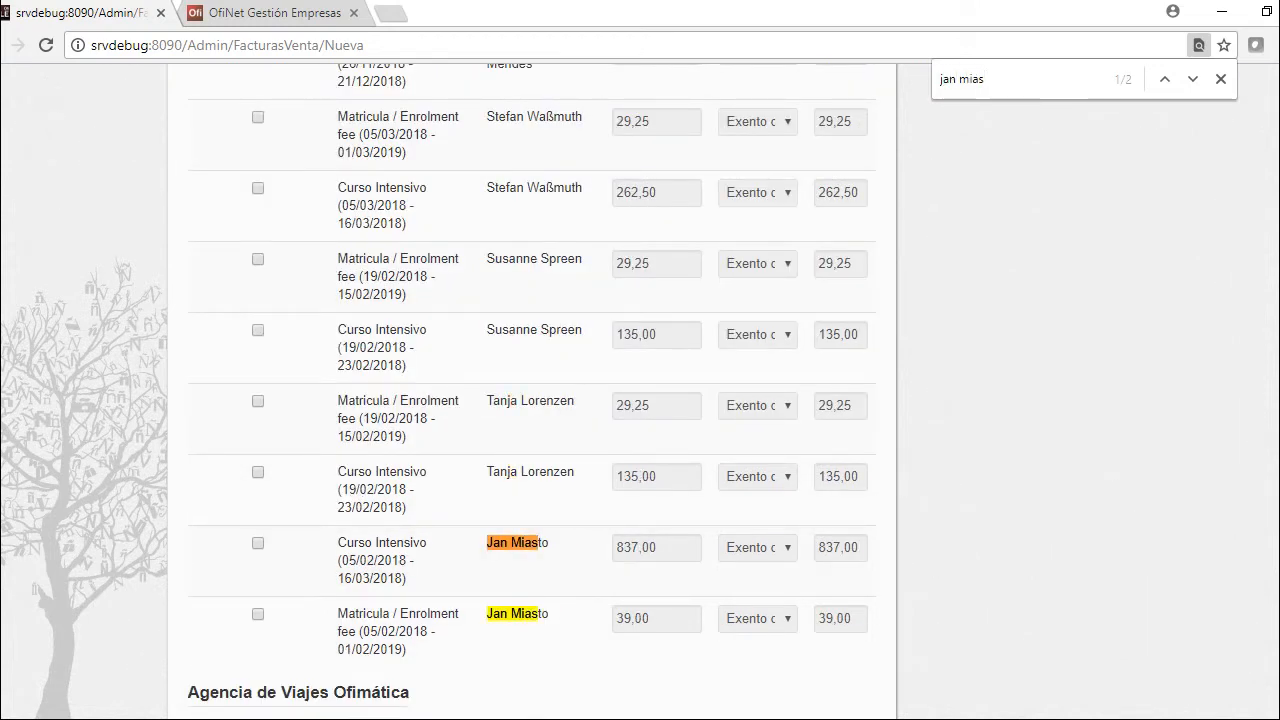
click(258, 543)
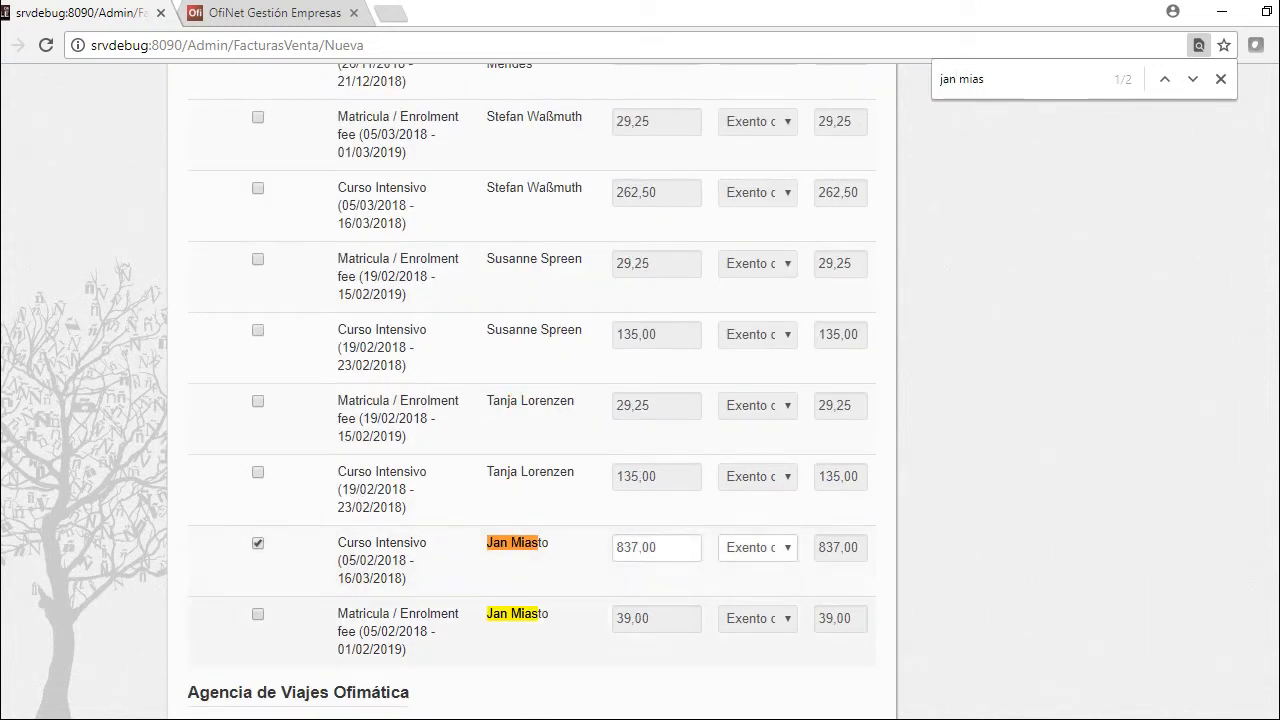
click(258, 614)
scroll(258, 614, down, 2)
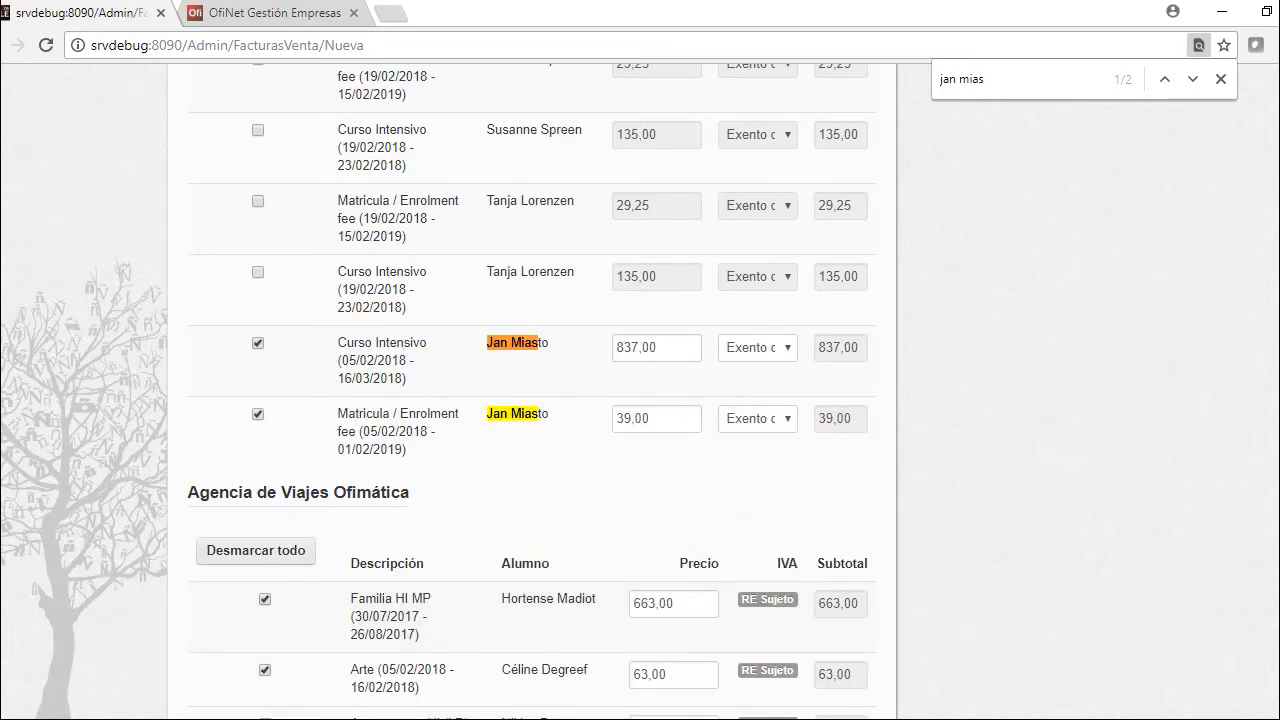
scroll(532, 392, down, 15)
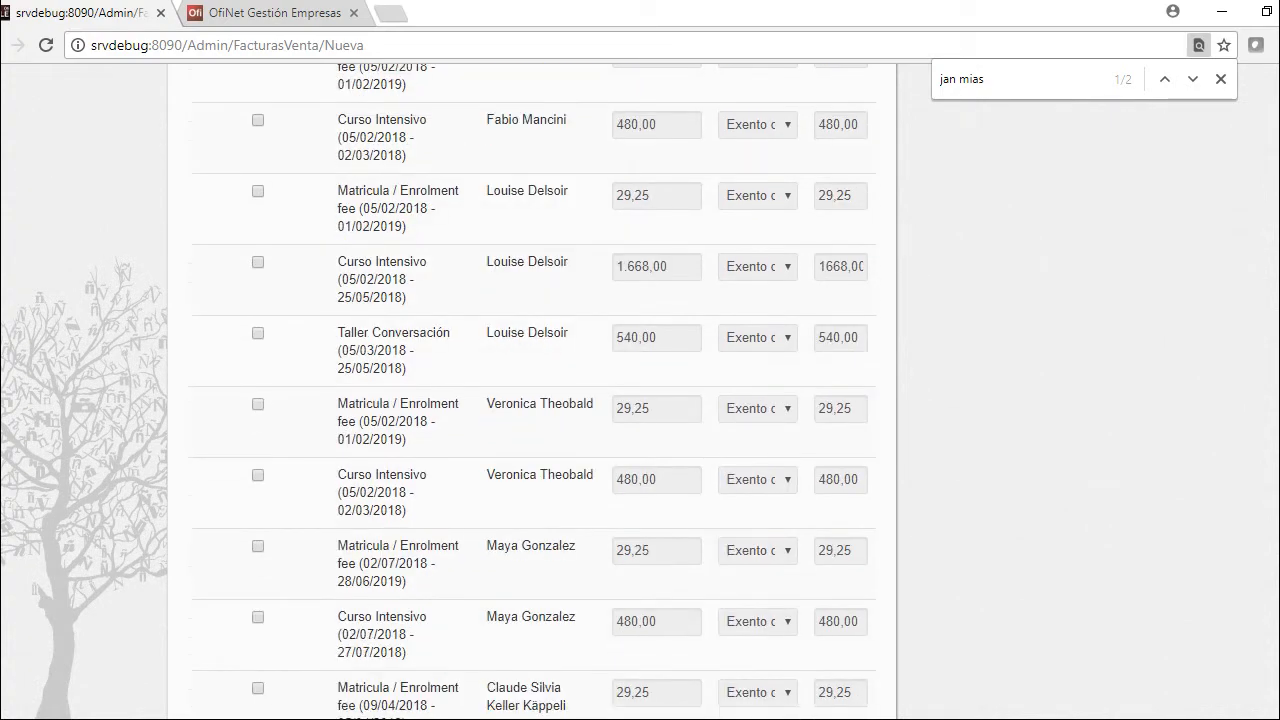
scroll(532, 392, down, 20)
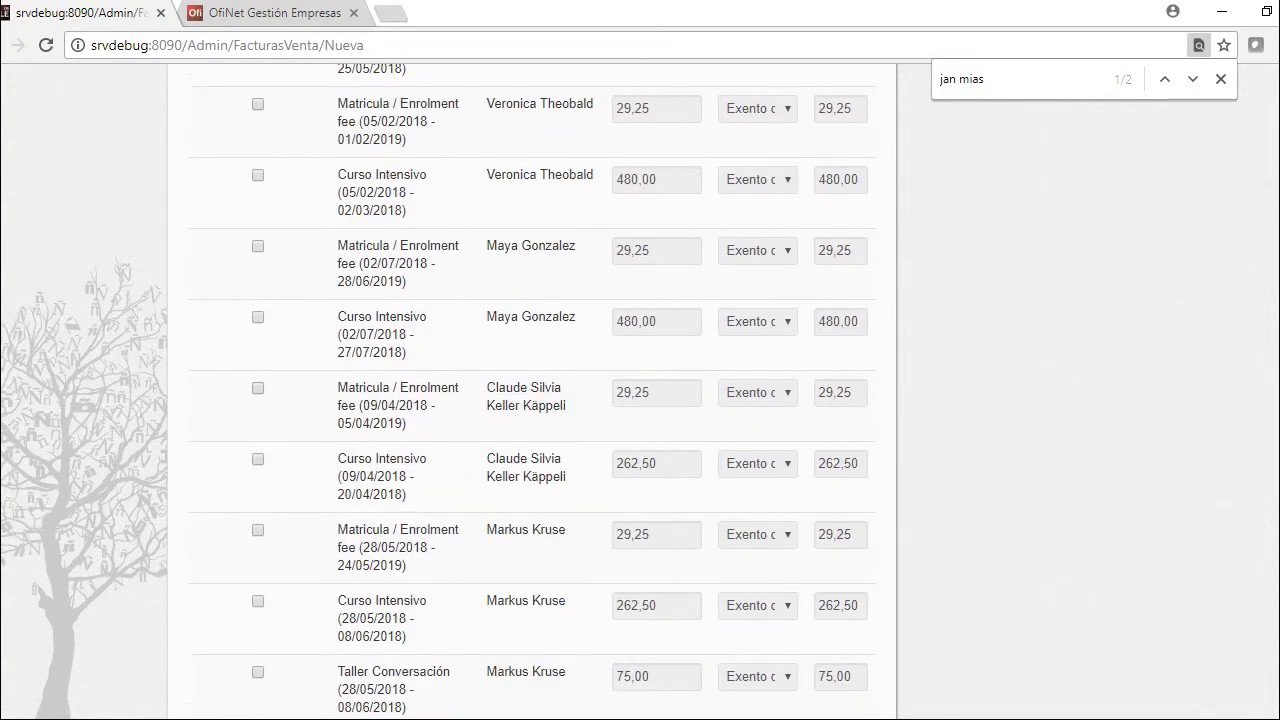
scroll(532, 392, down, 12)
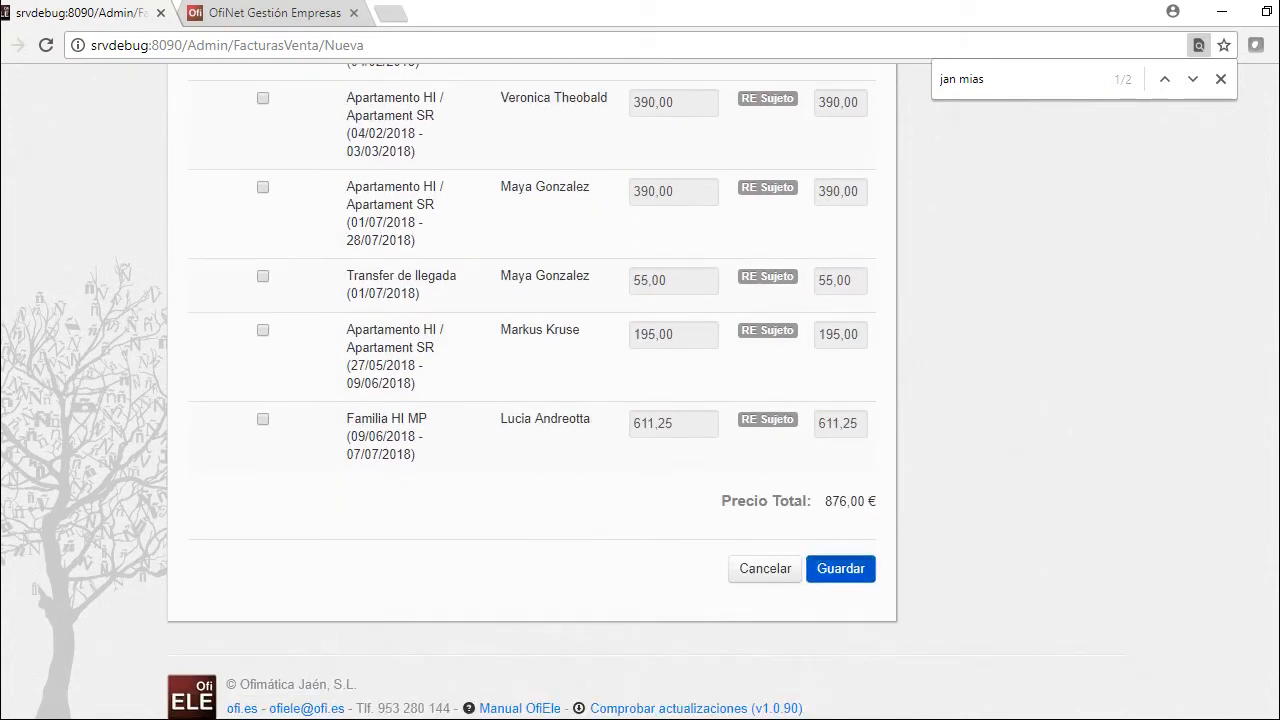
click(840, 568)
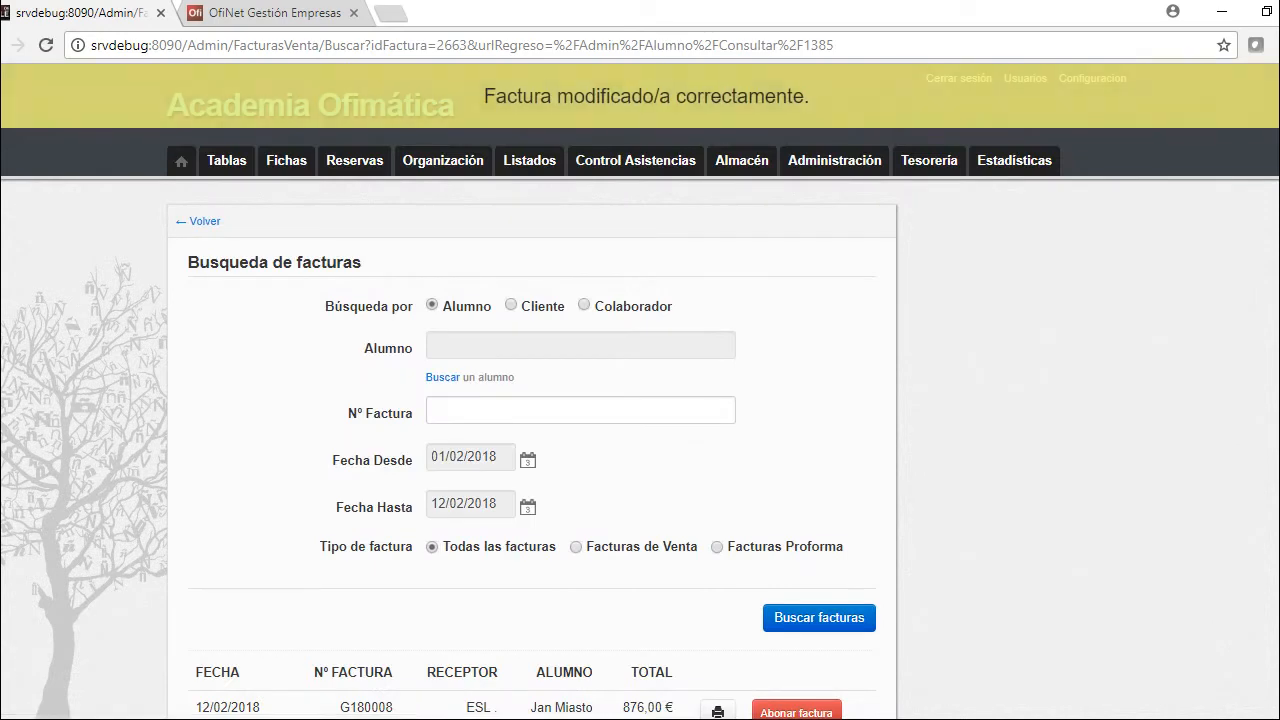
Review the printable PDF of invoice G180008 for 876,00 €, then return to the admin tab
scroll(717, 560, down, 2)
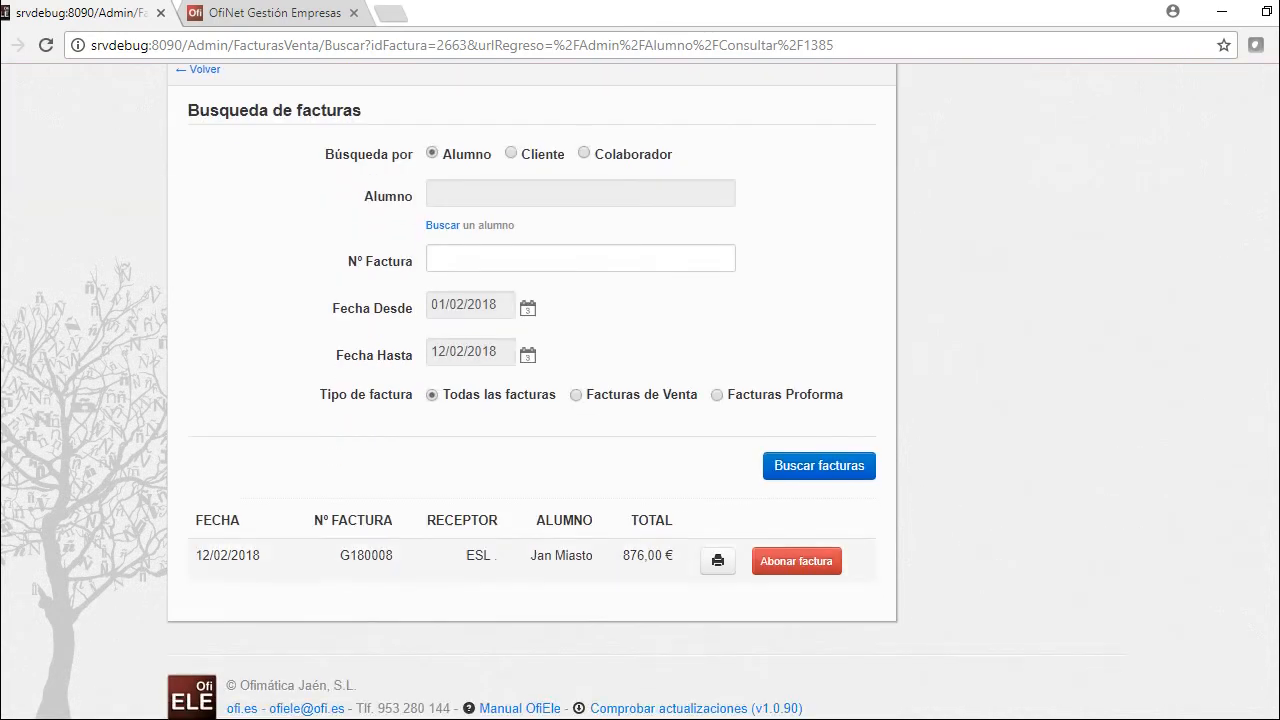
click(717, 560)
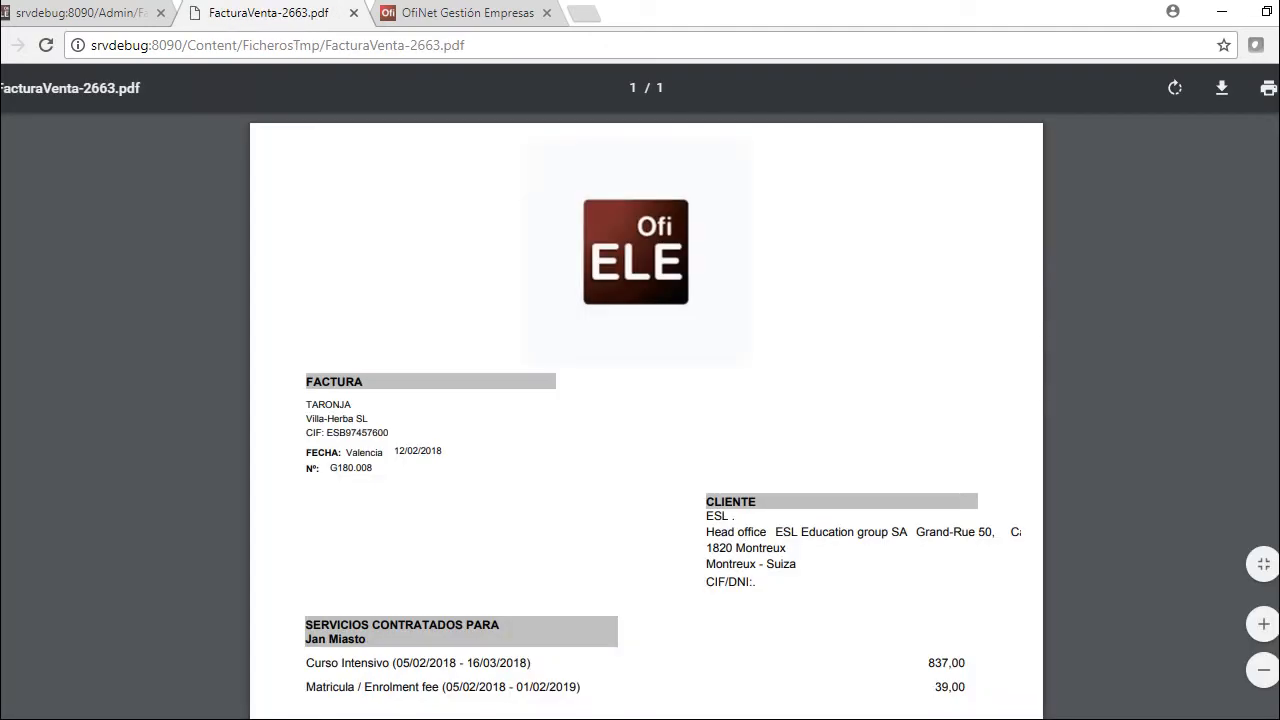
scroll(645, 420, down, 10)
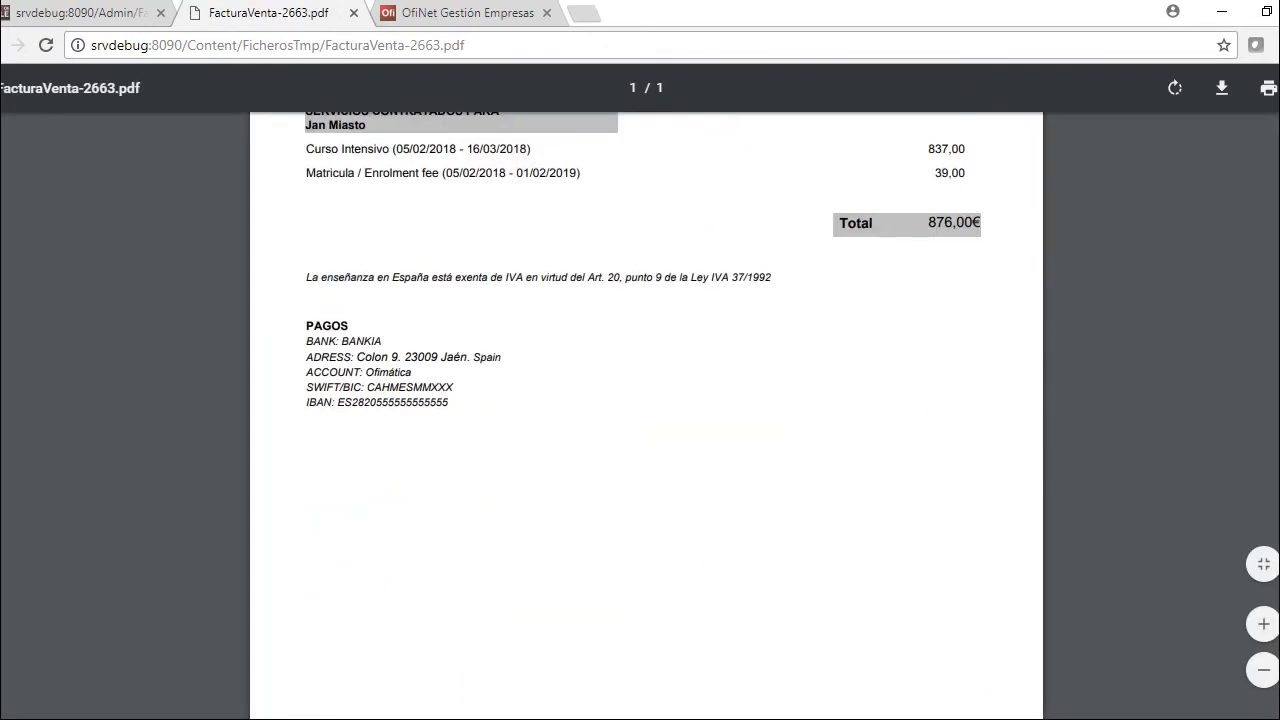
scroll(645, 420, up, 4)
key(ctrl+shift+Tab)
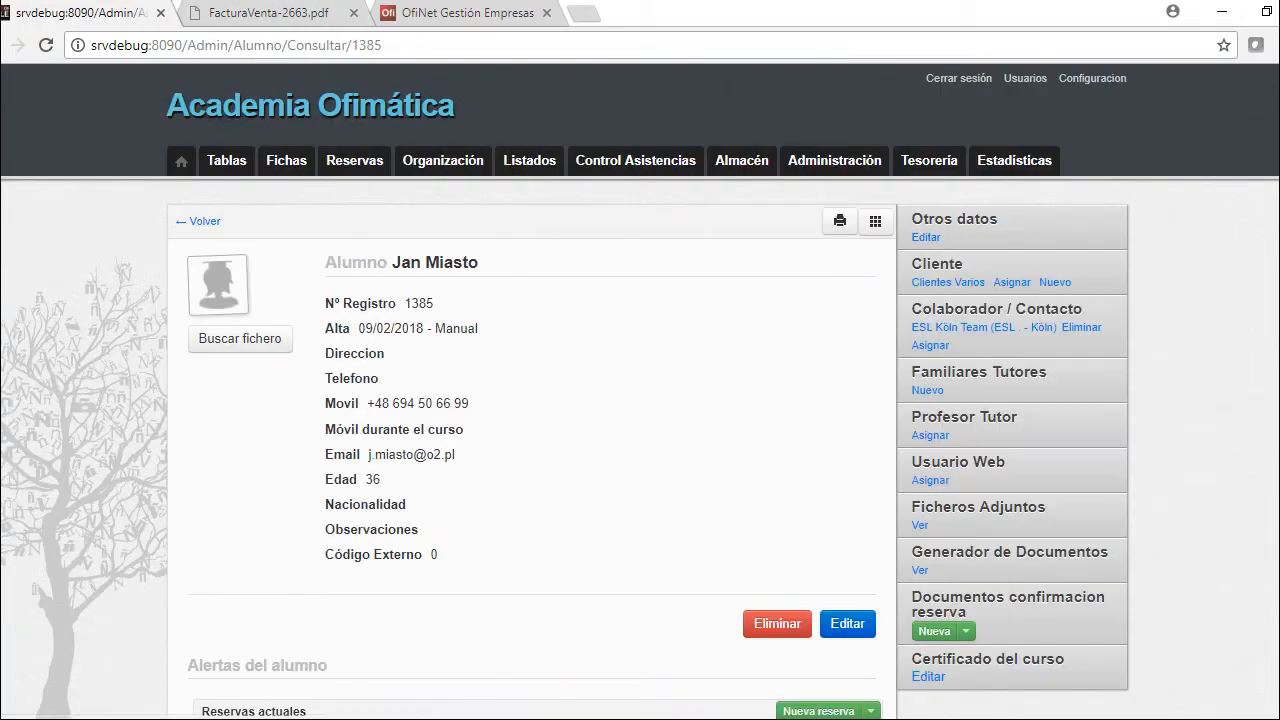
Collect 837 for Curso Intensivo and 39 for Matricula, registering the 876,00 € payment
scroll(640, 400, down, 5)
scroll(640, 400, down, 1)
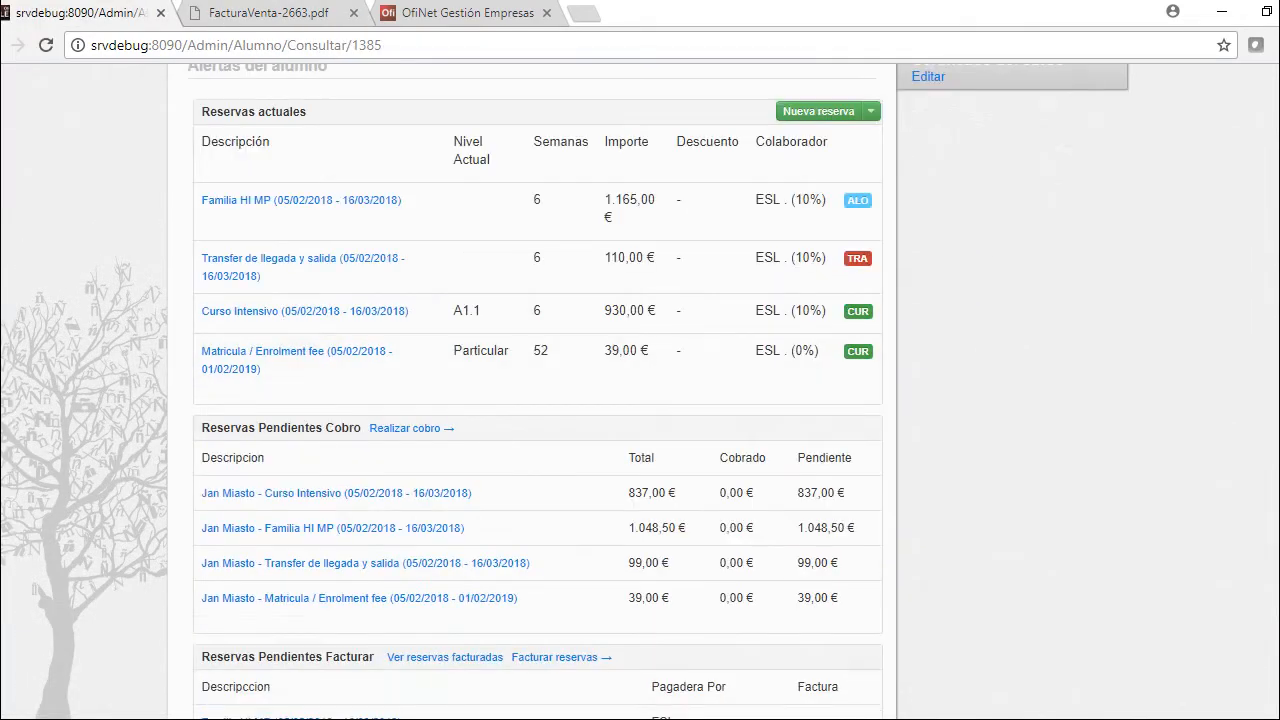
key(F5)
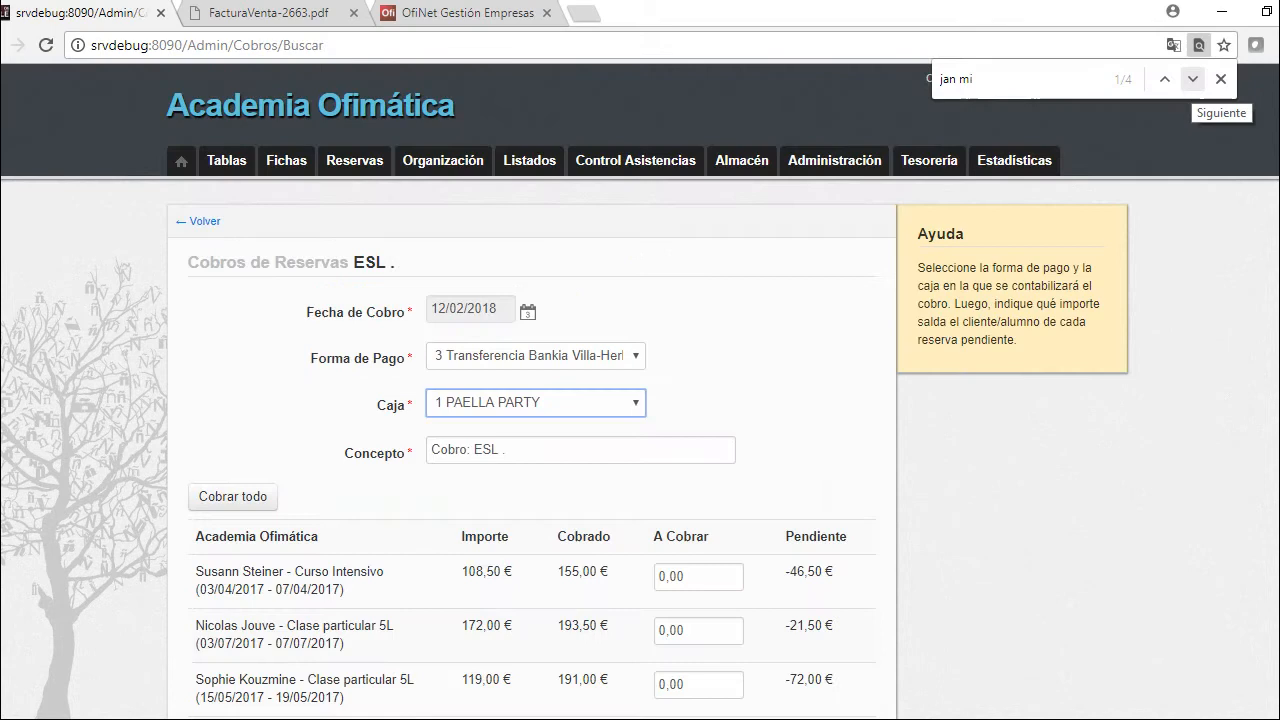
click(1192, 78)
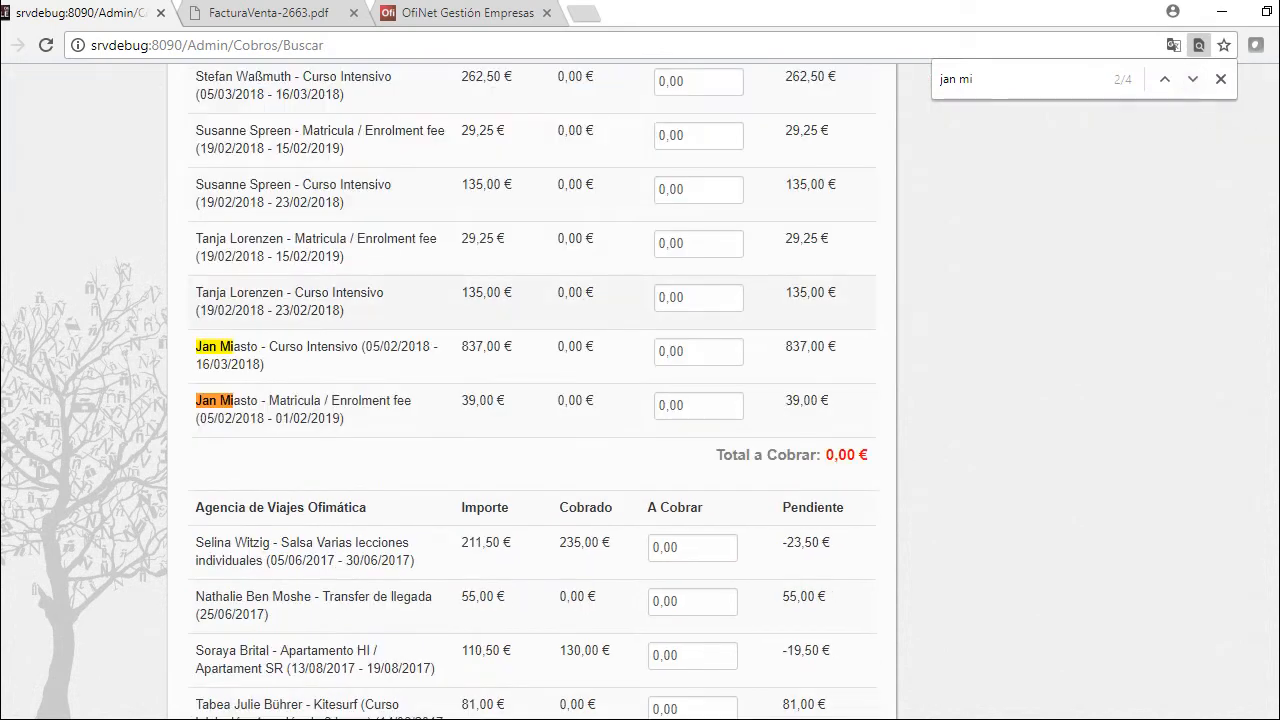
click(698, 351)
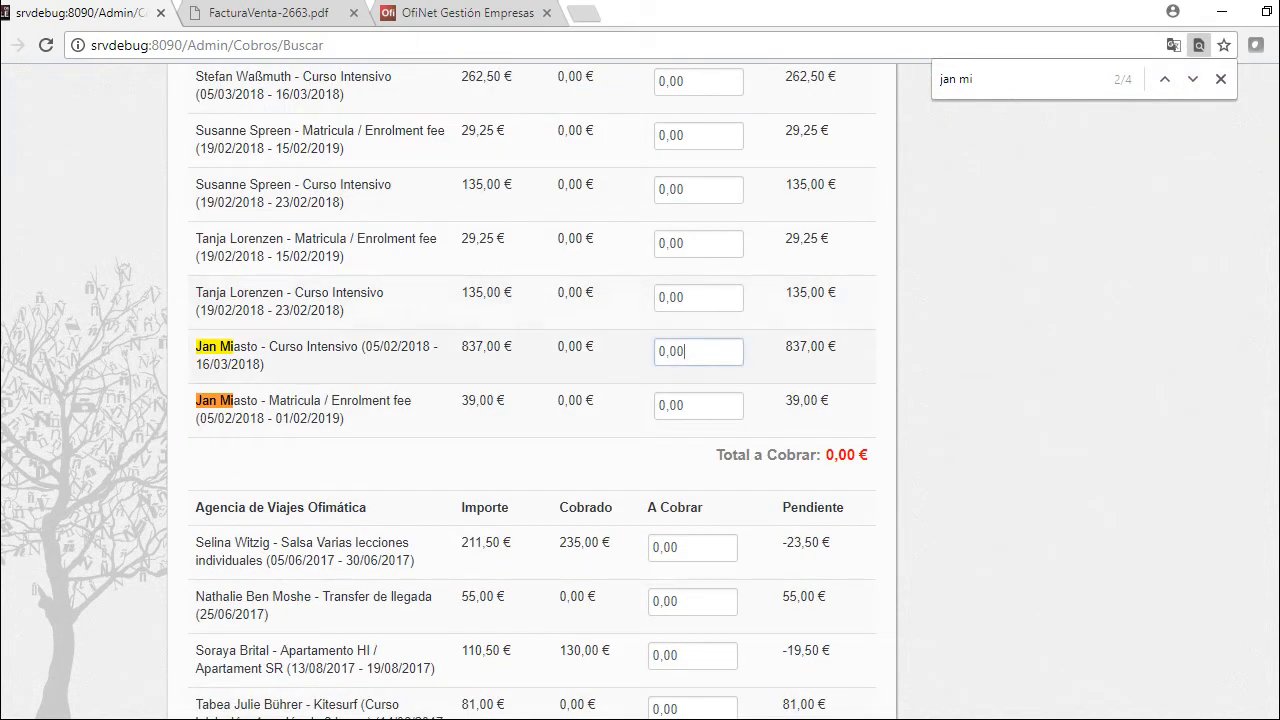
text(837)
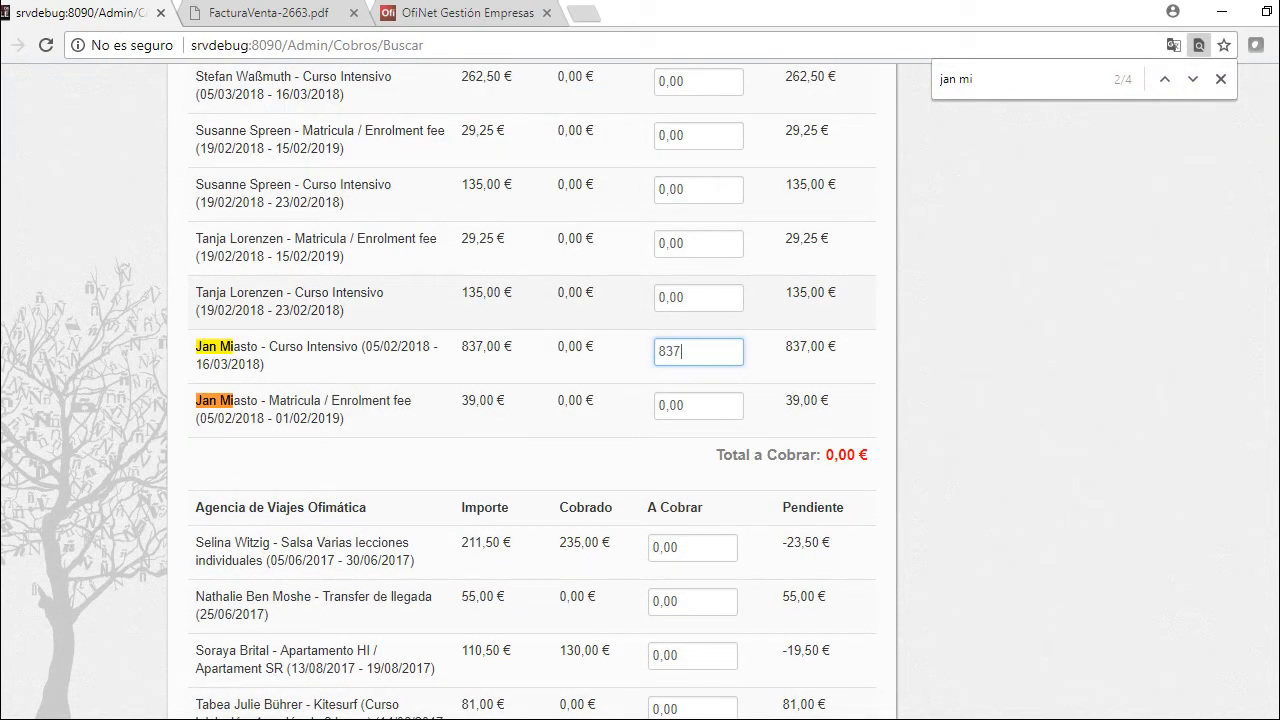
key(Tab)
text(39)
key(Tab)
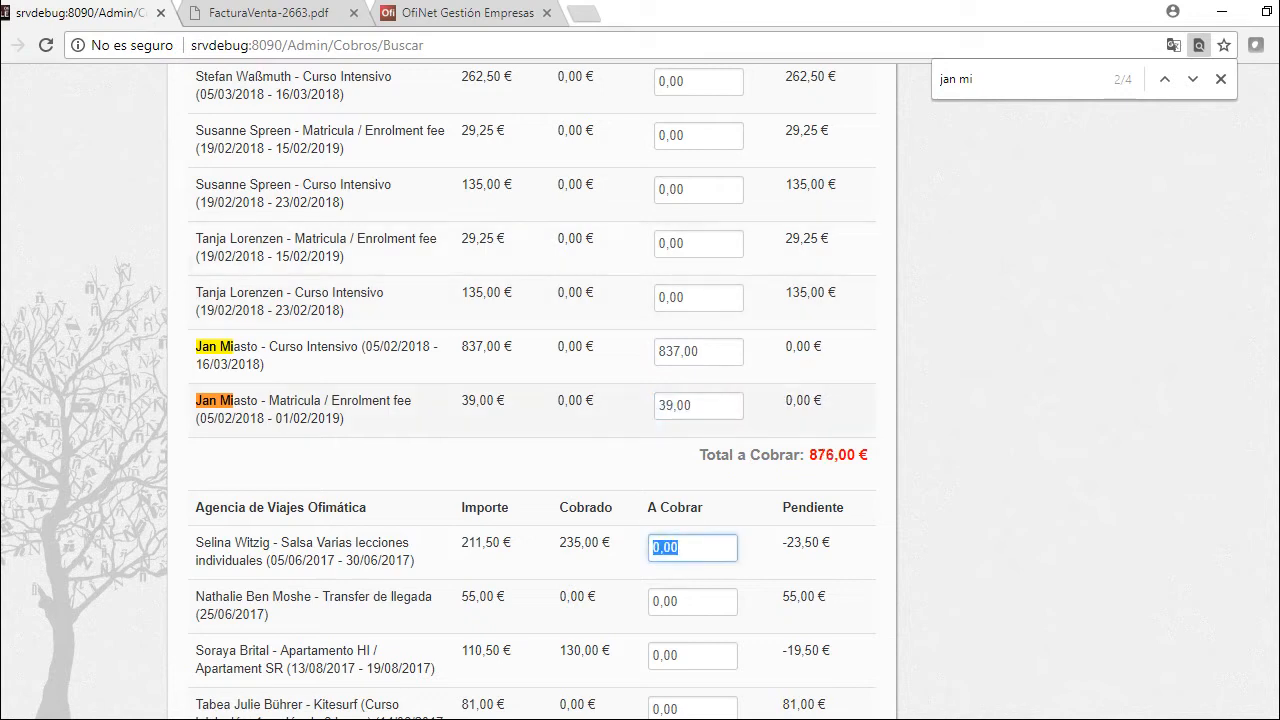
scroll(530, 400, down, 15)
click(829, 569)
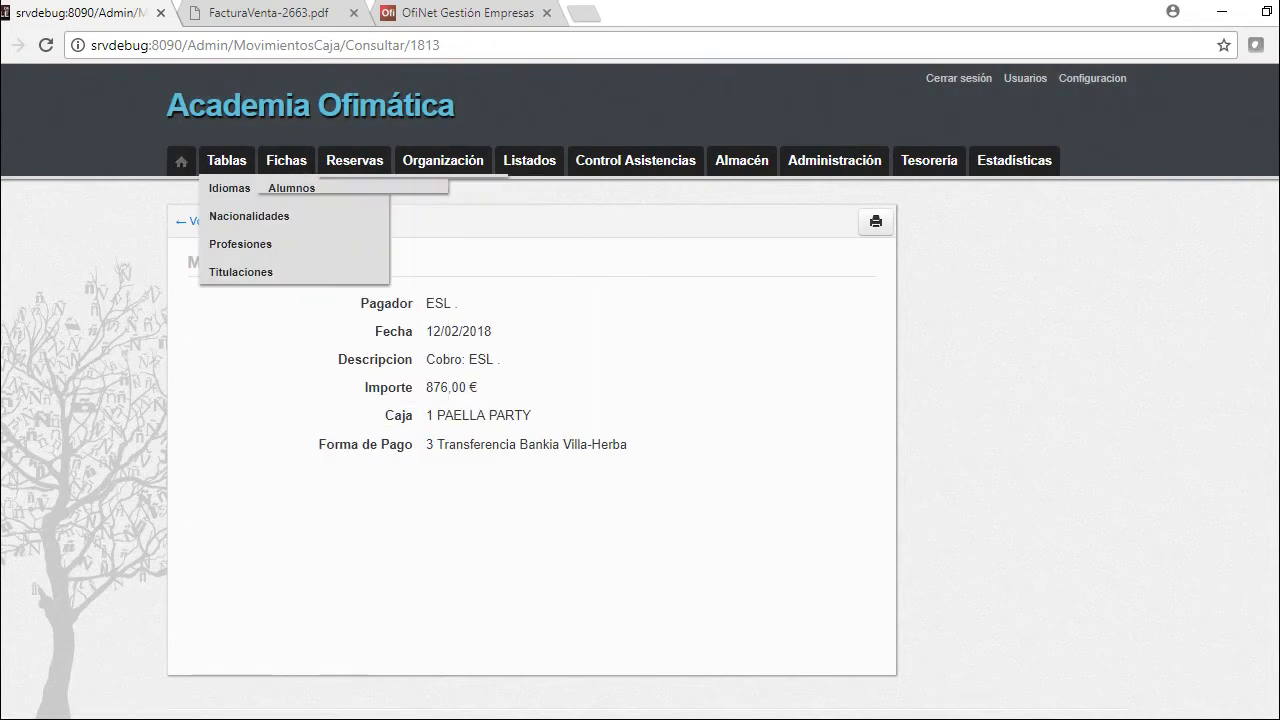
Go back to the dashboard and open the Control Asistencias student attendance form
click(250, 217)
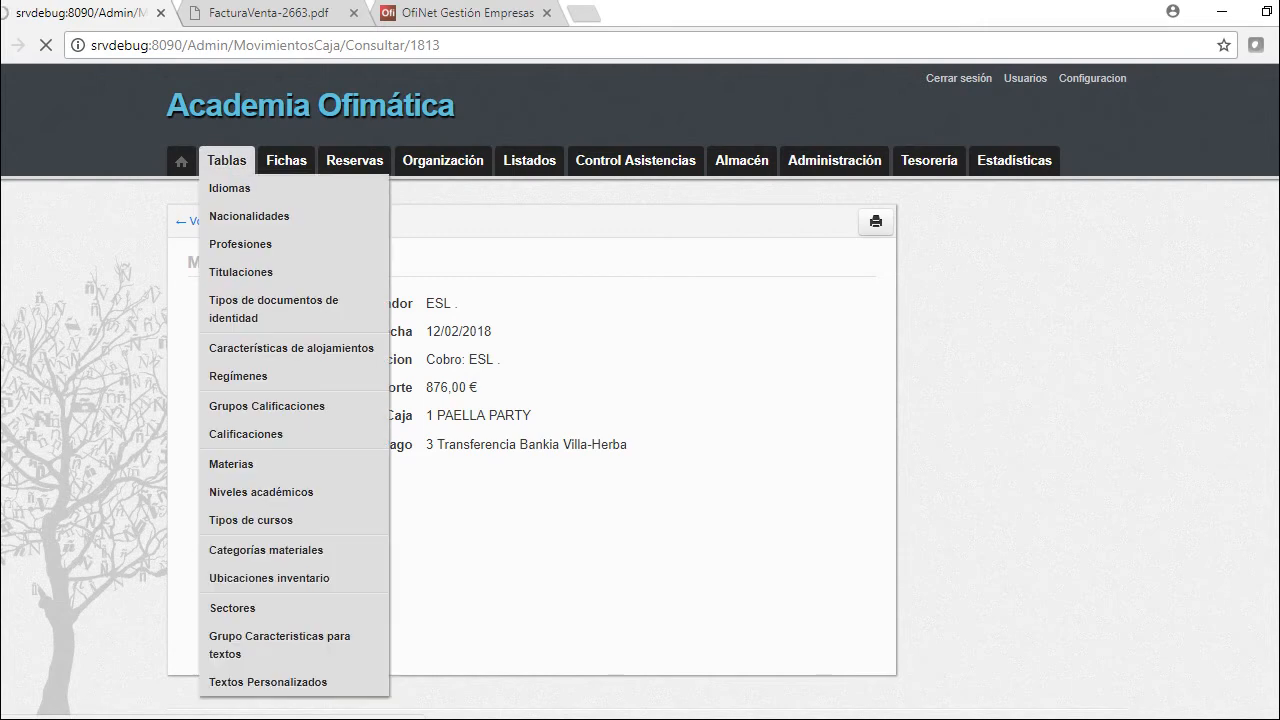
mouse_move(286, 160)
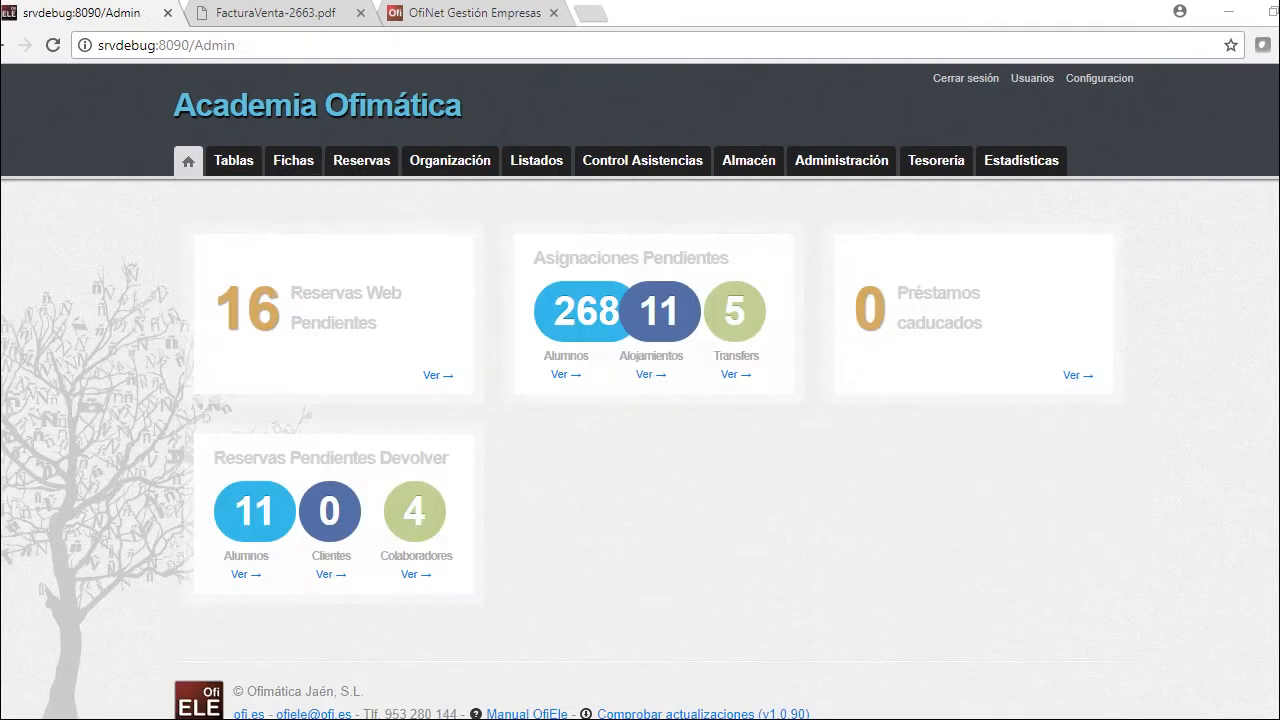
mouse_move(635, 160)
click(636, 188)
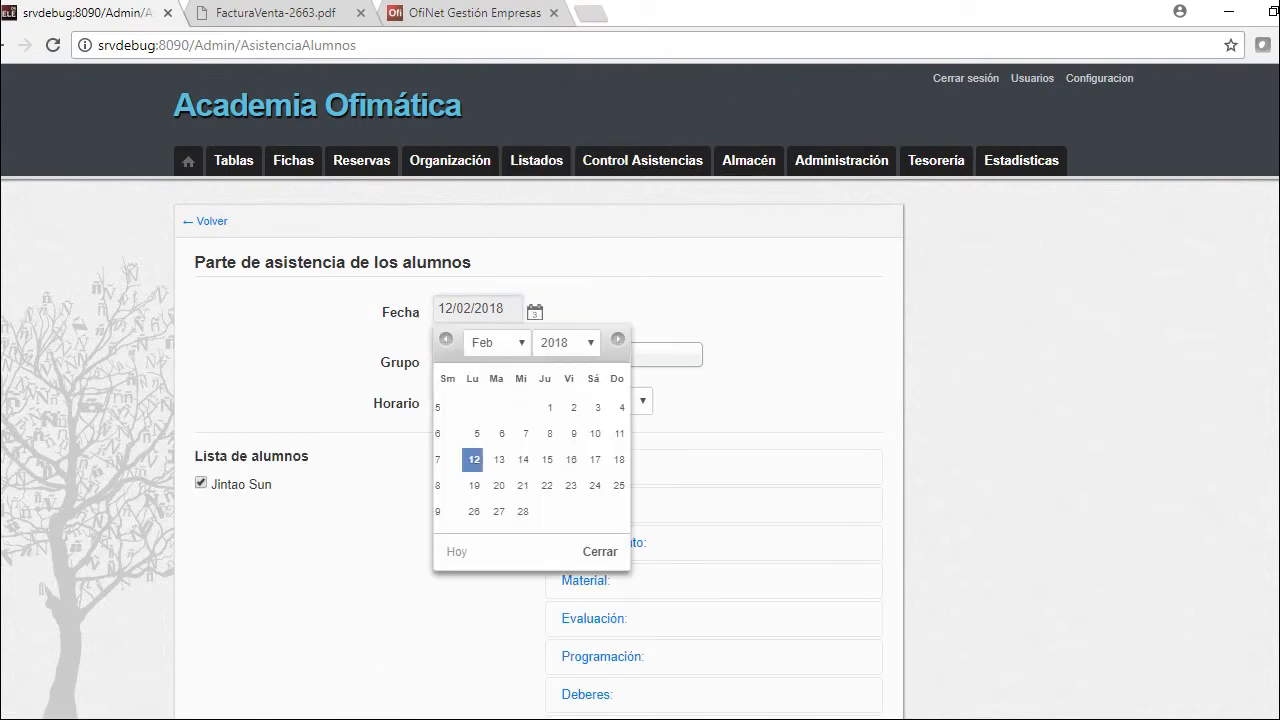
Show 19/02/2018 attendance for group 1 IM Amarillo Canario (A1.2) and open Enviar mail
click(474, 485)
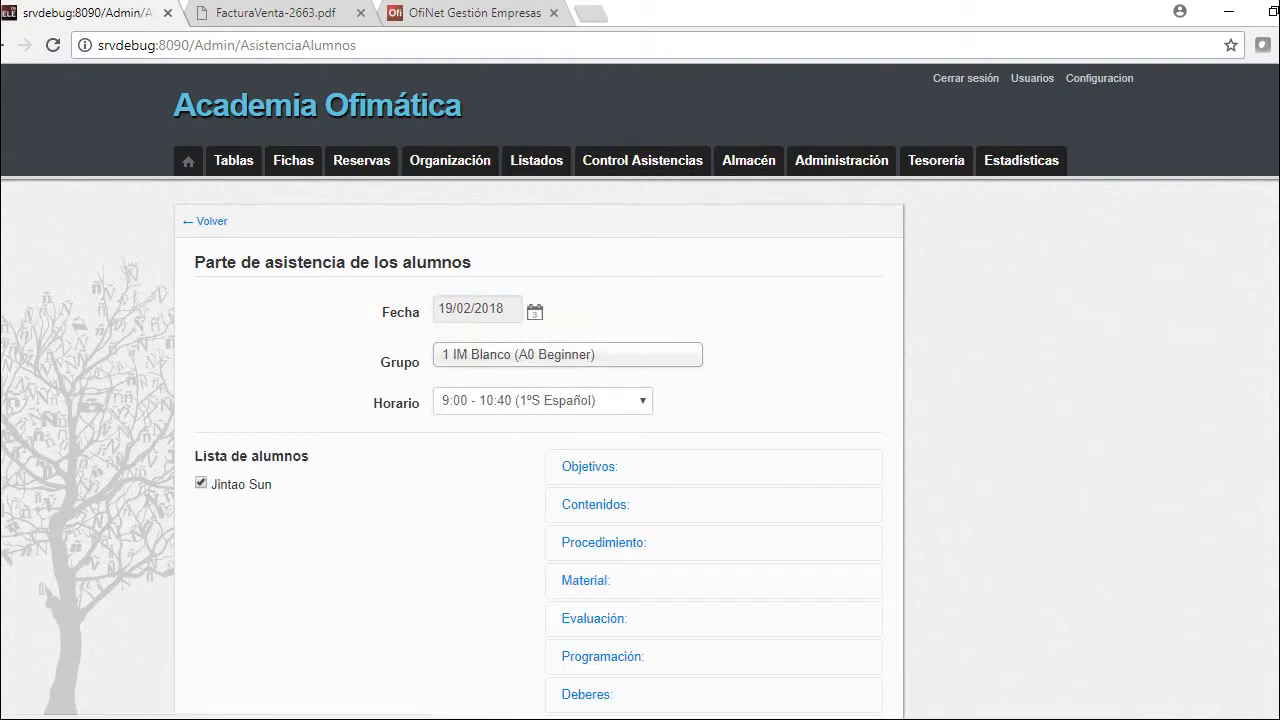
key(Down)
key(Down)
key(Down)
key(Down)
key(Down)
key(Down)
key(Return)
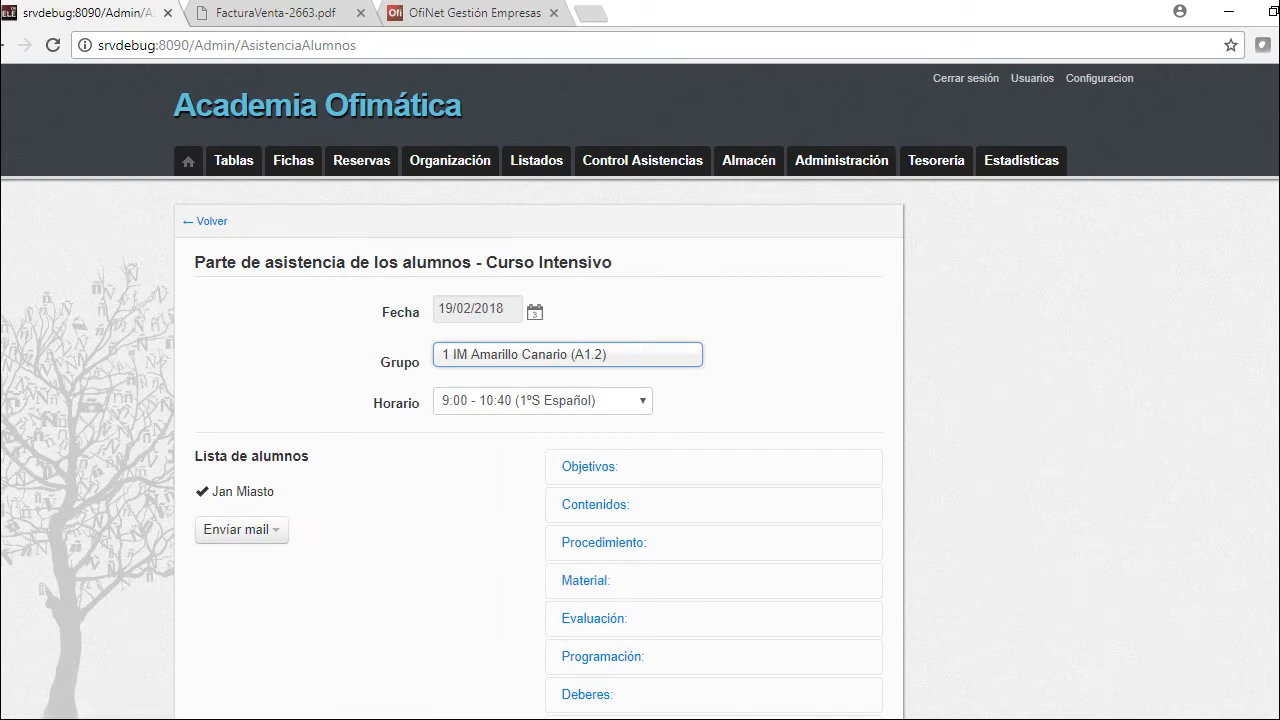
scroll(640, 400, down, 2)
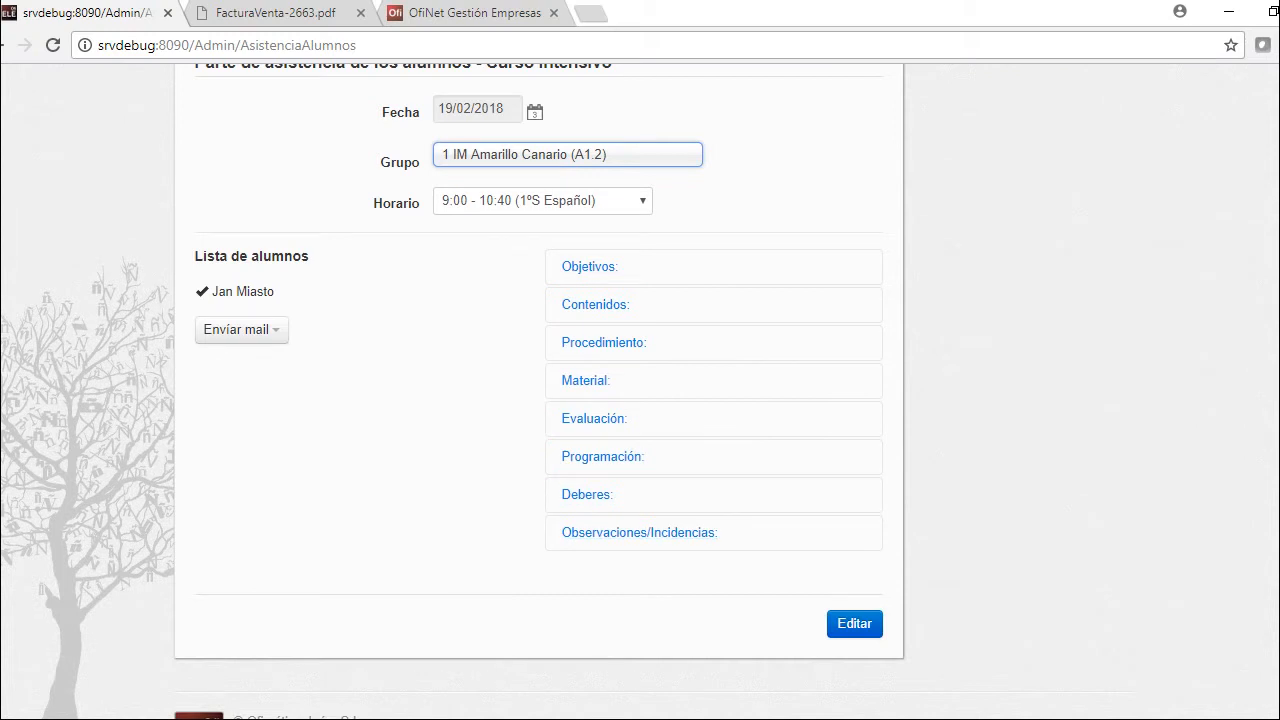
click(241, 329)
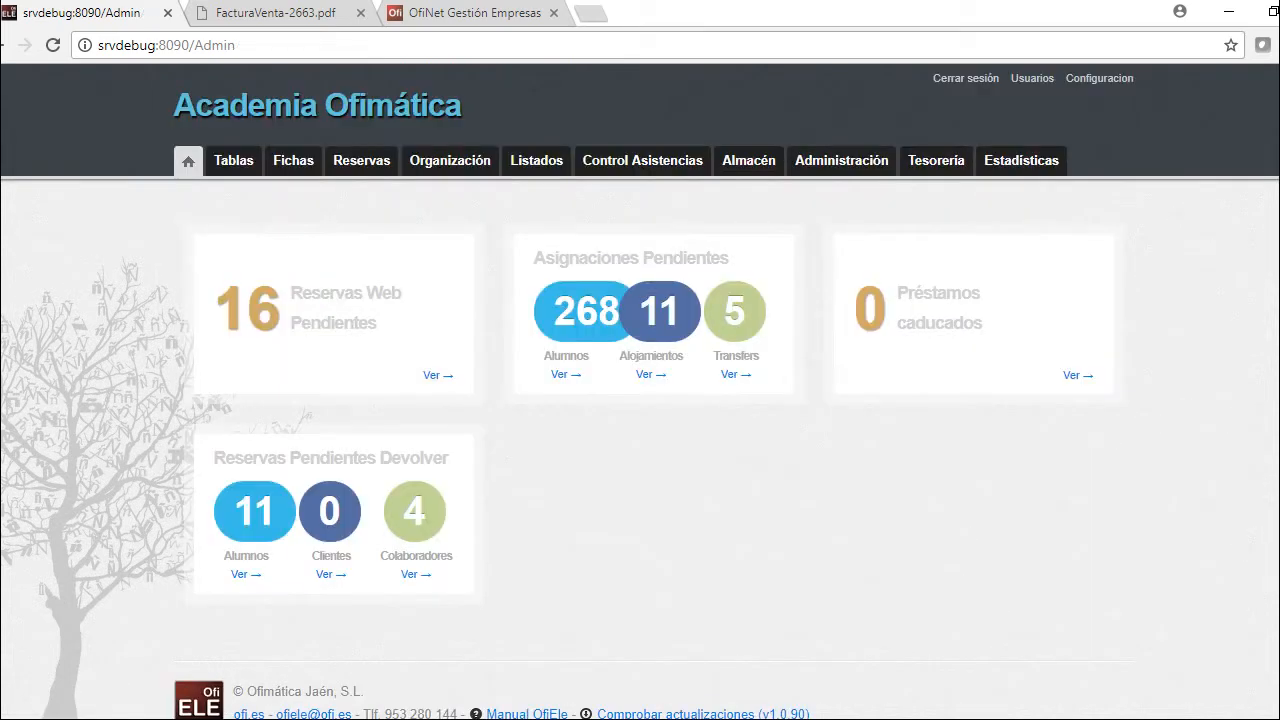
Find the student in the list of pending services awaiting supplier invoices
click(537, 160)
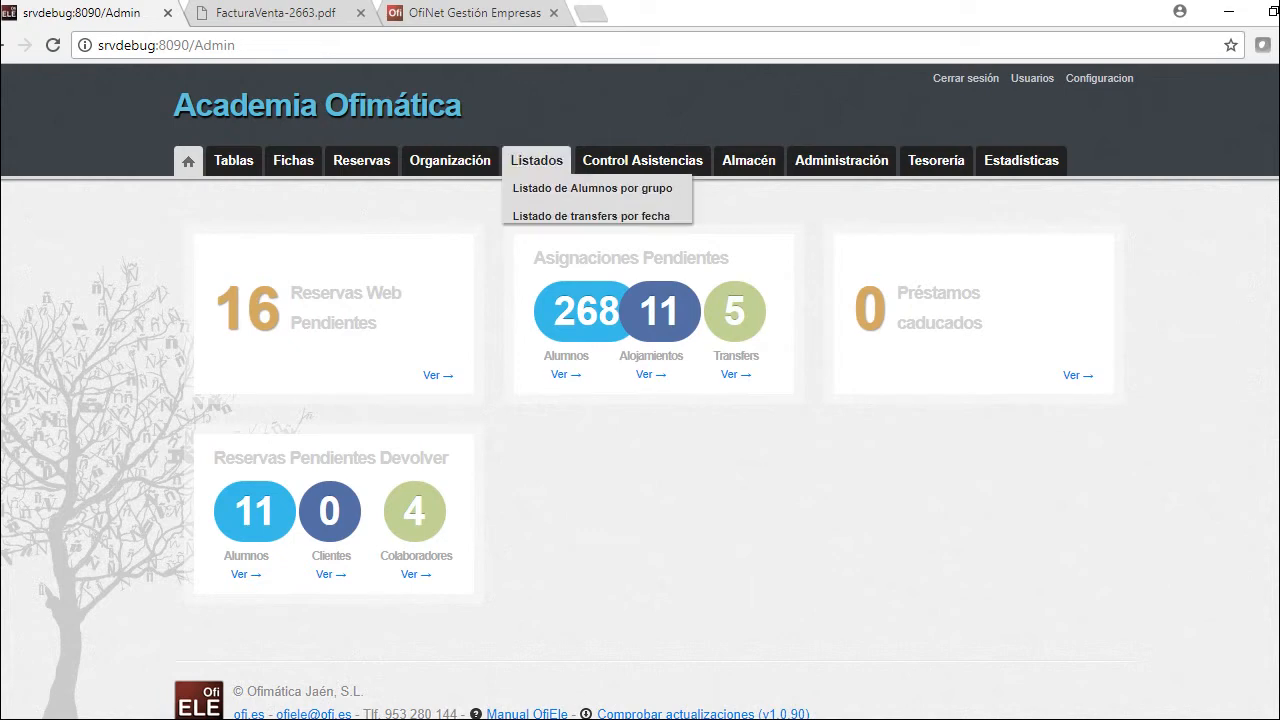
click(595, 503)
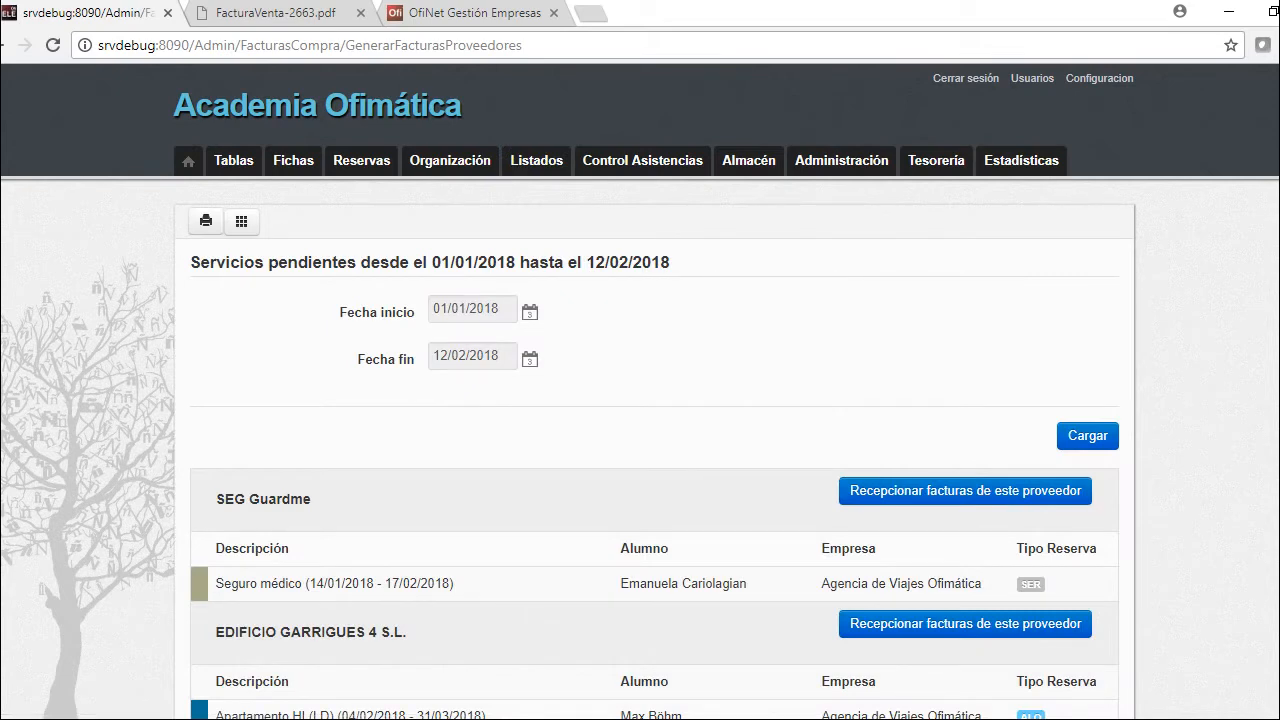
key(ctrl+f)
text(jan)
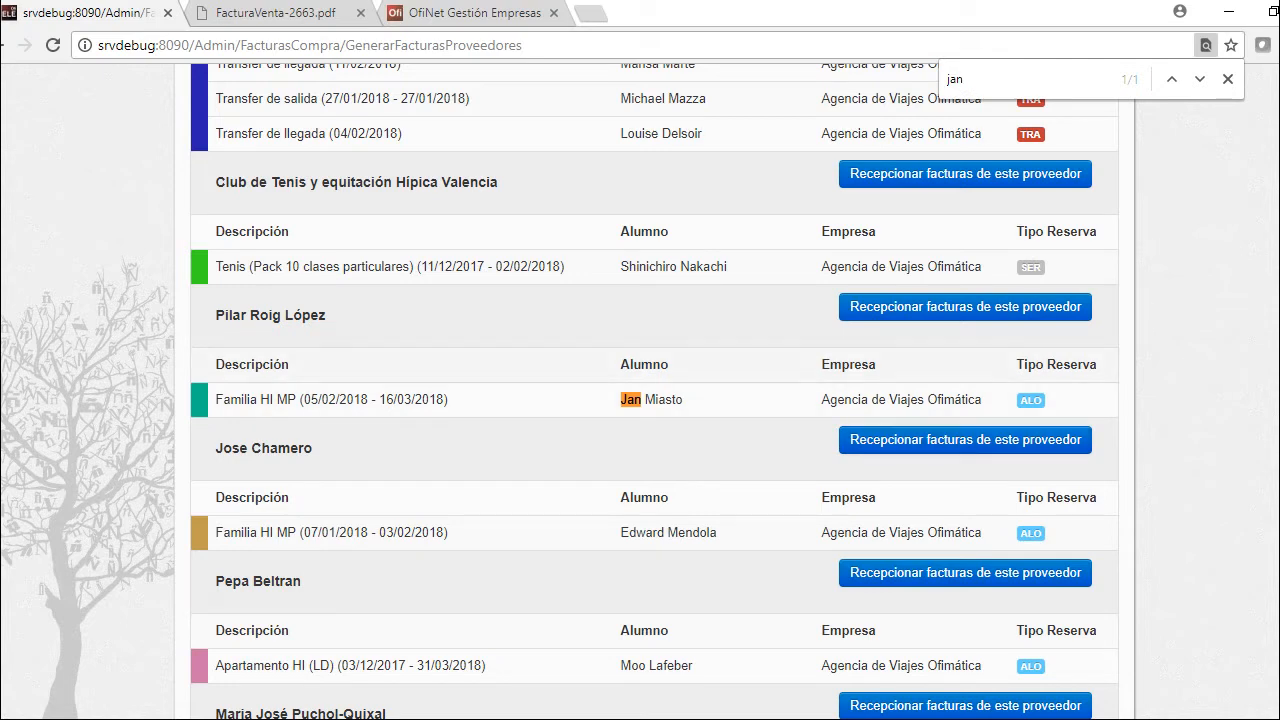
Register the host-family supplier invoice for the Familia HI MP stay at 780,00 €
click(965, 306)
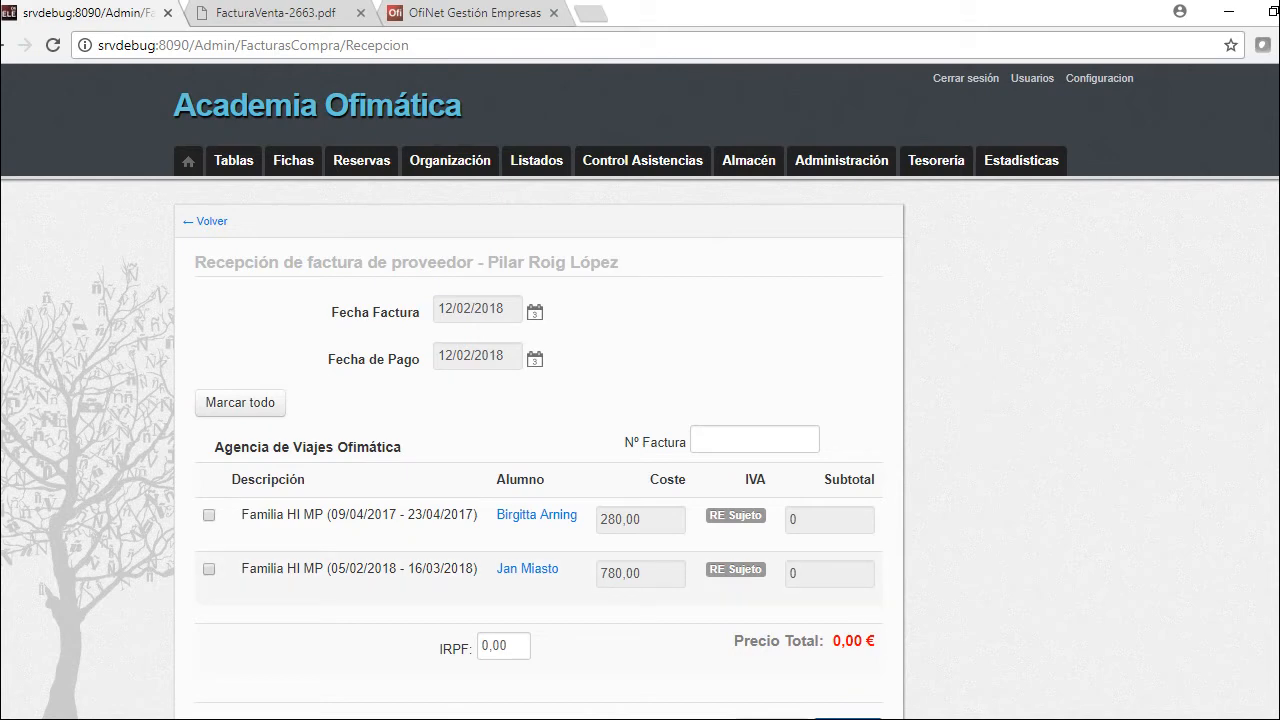
click(209, 568)
scroll(848, 568, down, 3)
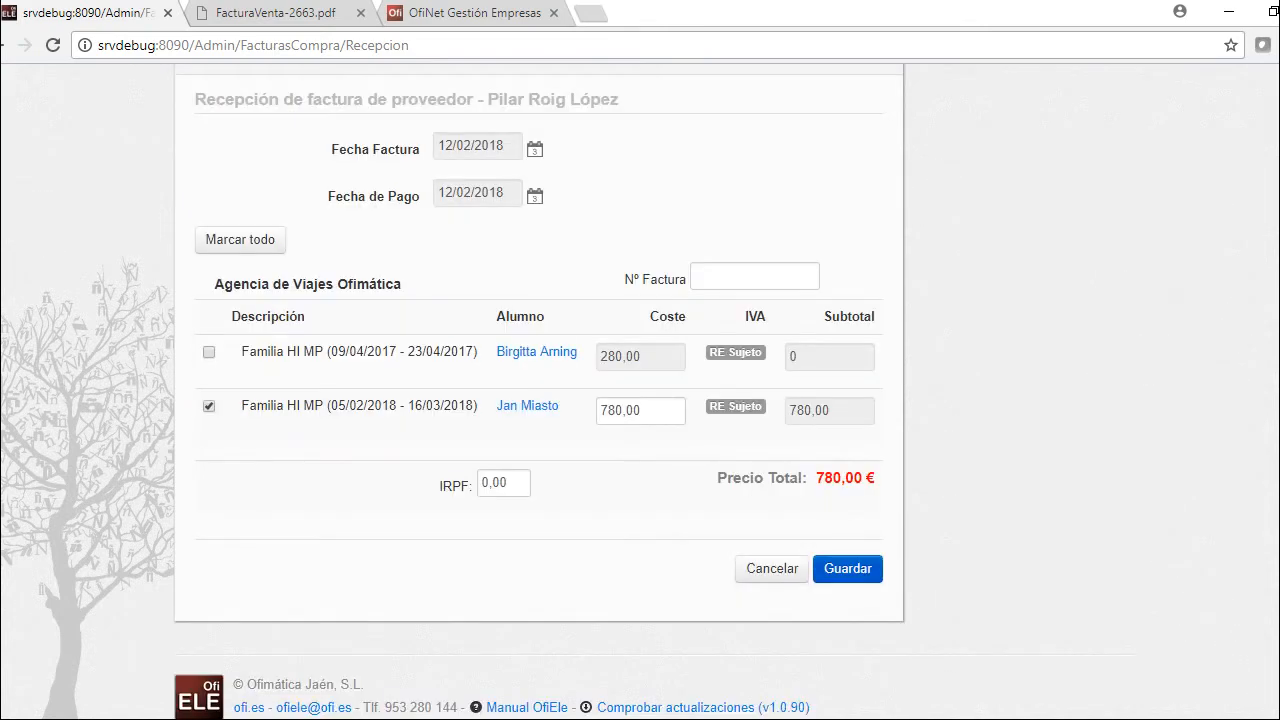
click(848, 568)
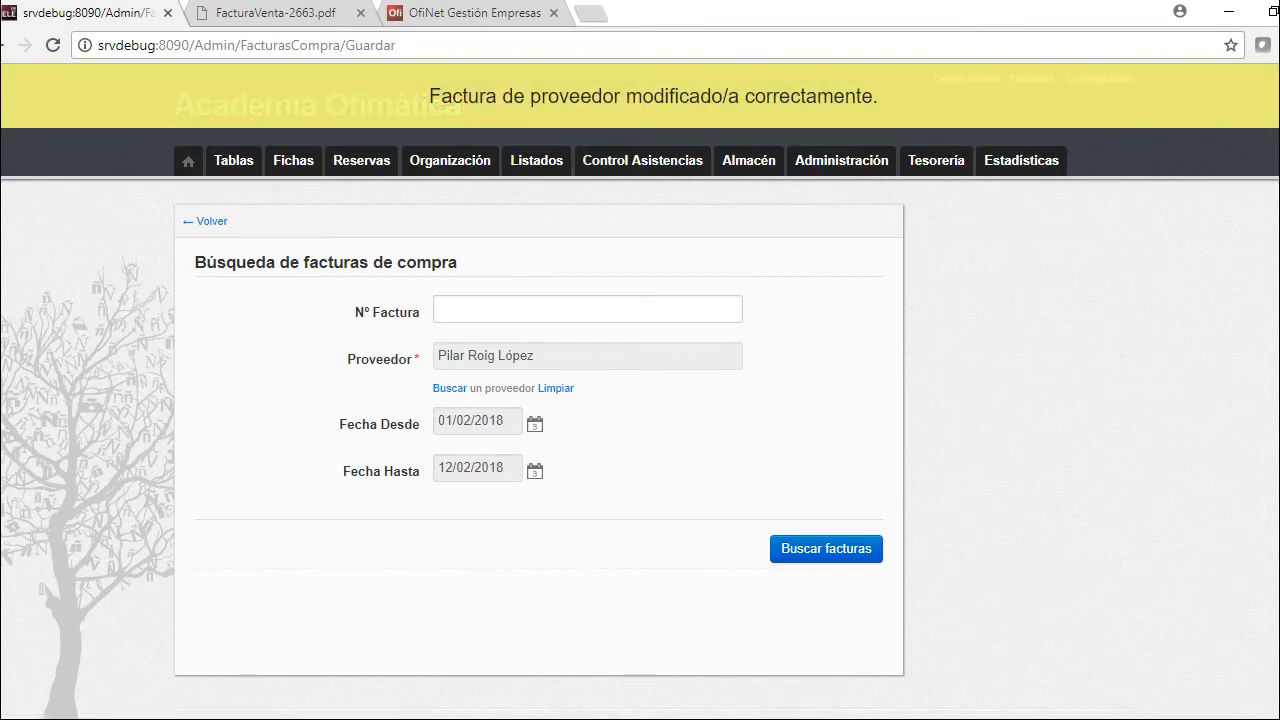
click(936, 160)
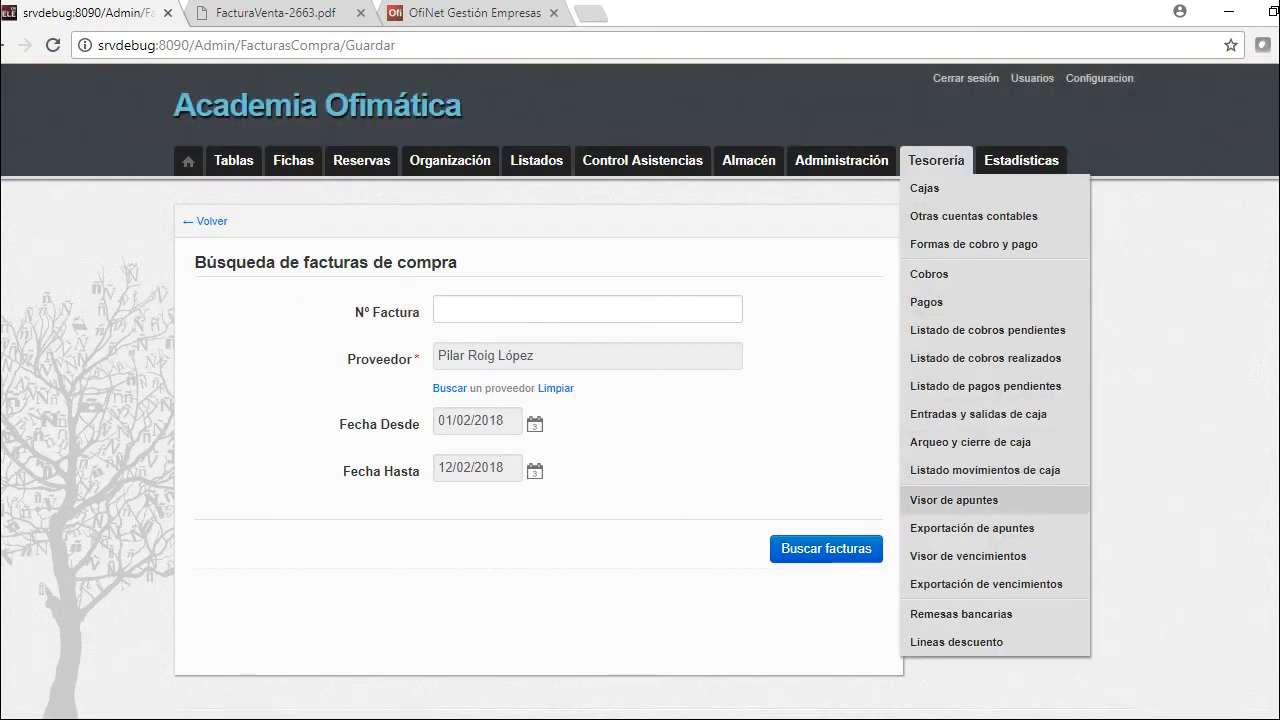
Check the 12/02/2018 accounting entries for the 780,00 € Gasto, then return to the student's record
click(954, 500)
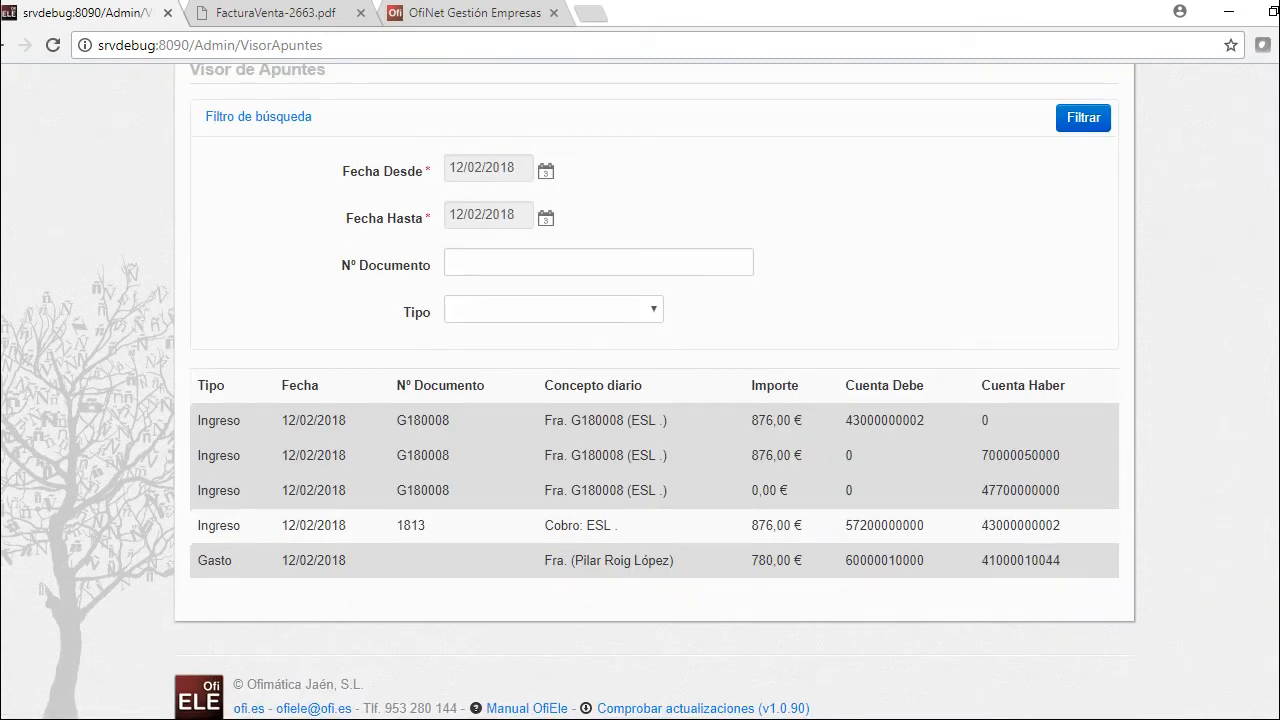
scroll(640, 400, up, 2)
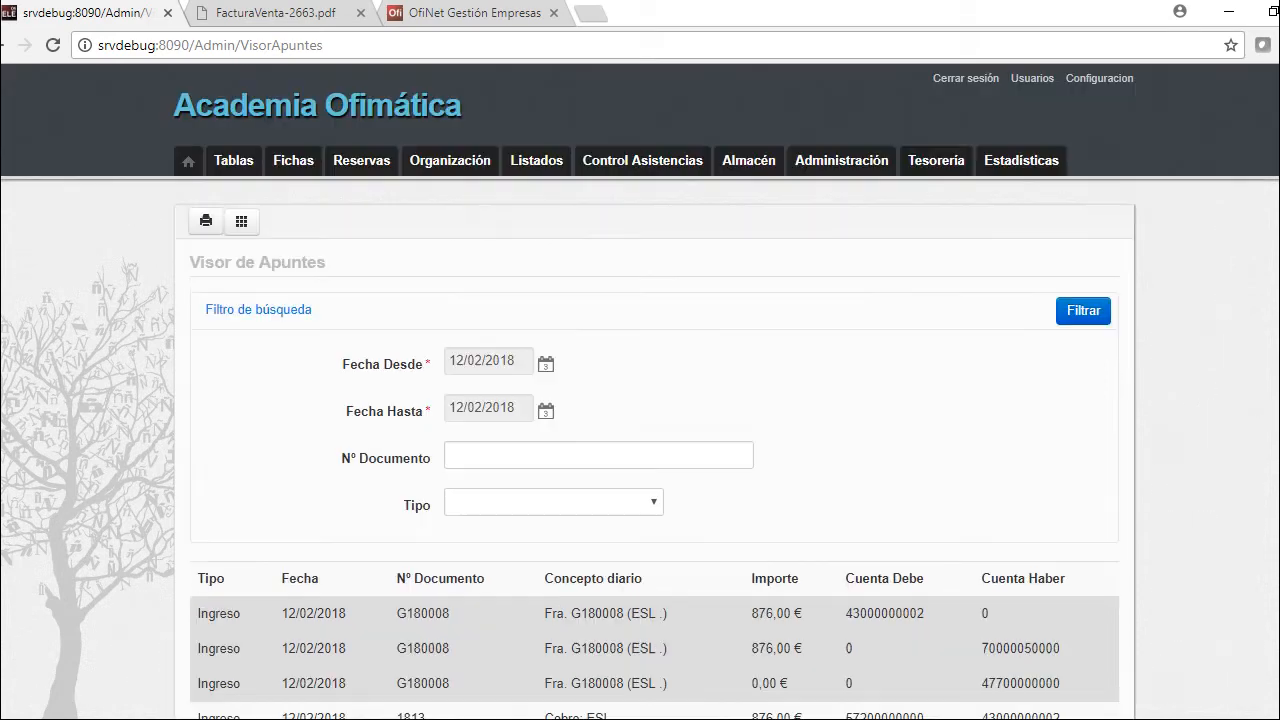
mouse_move(936, 160)
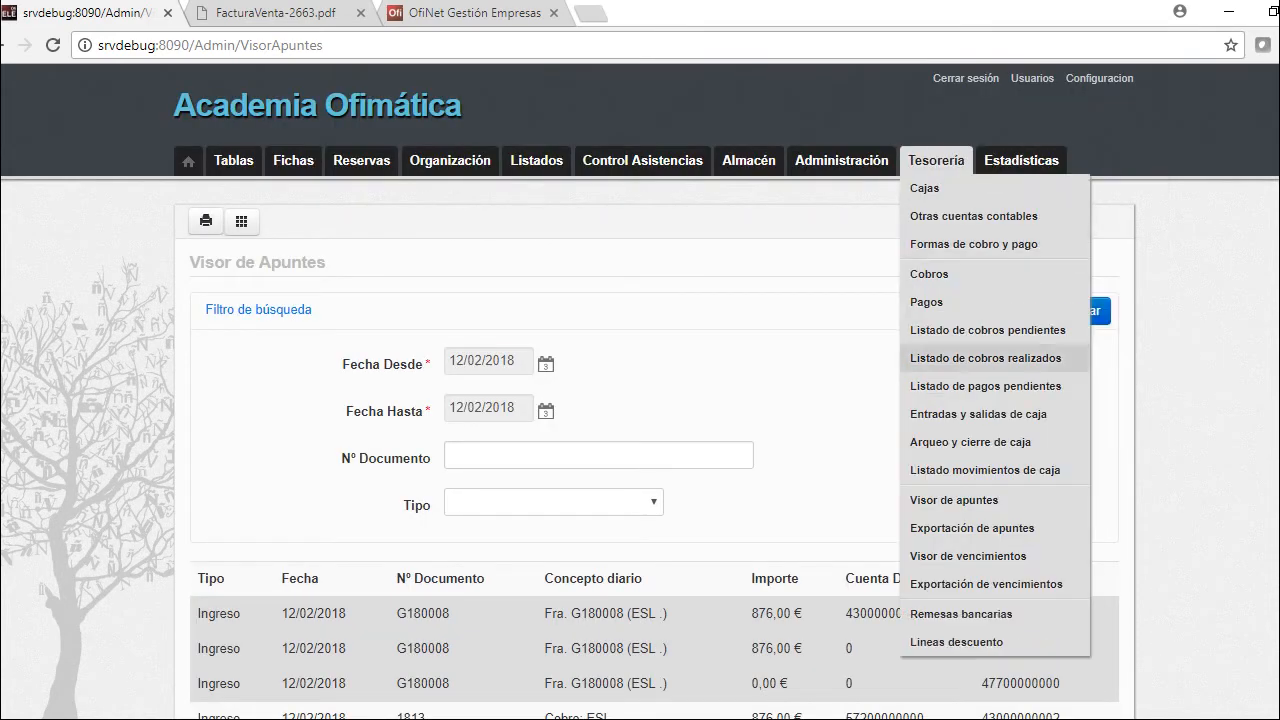
click(972, 528)
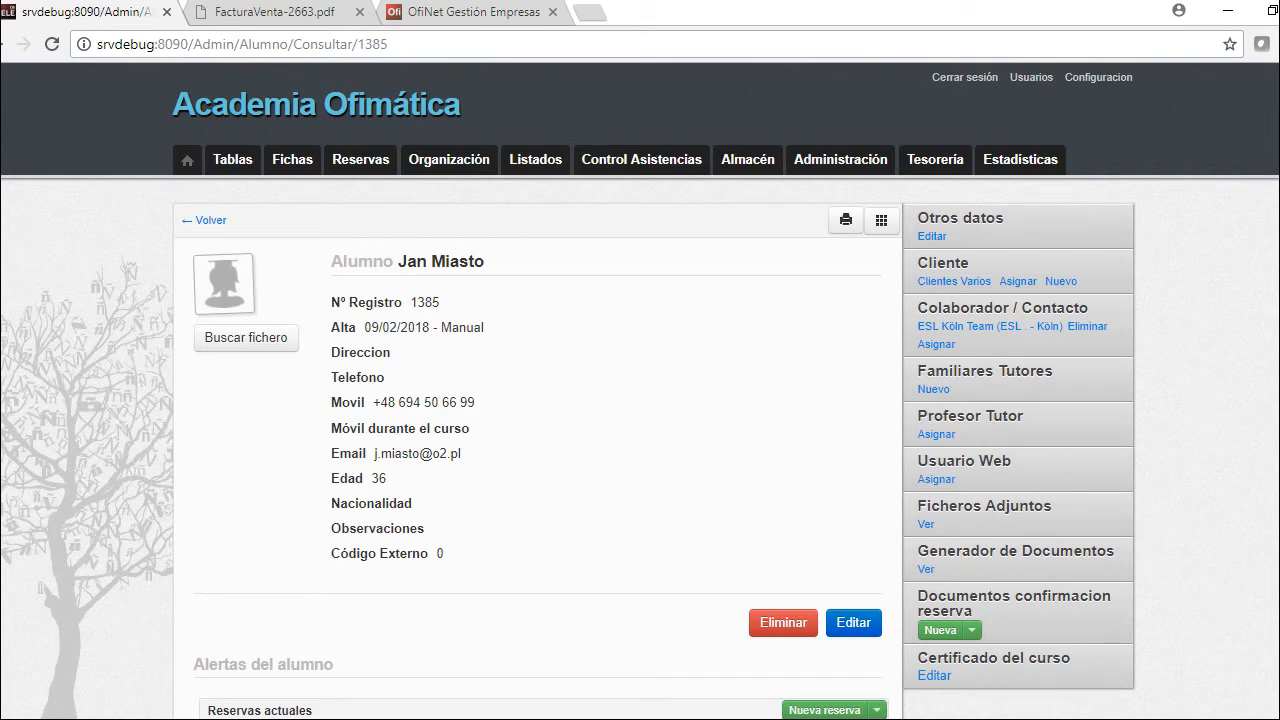
Create a Spanish booking confirmation with all four bookings, including the transfer and enrolment fee, for emailing
click(972, 630)
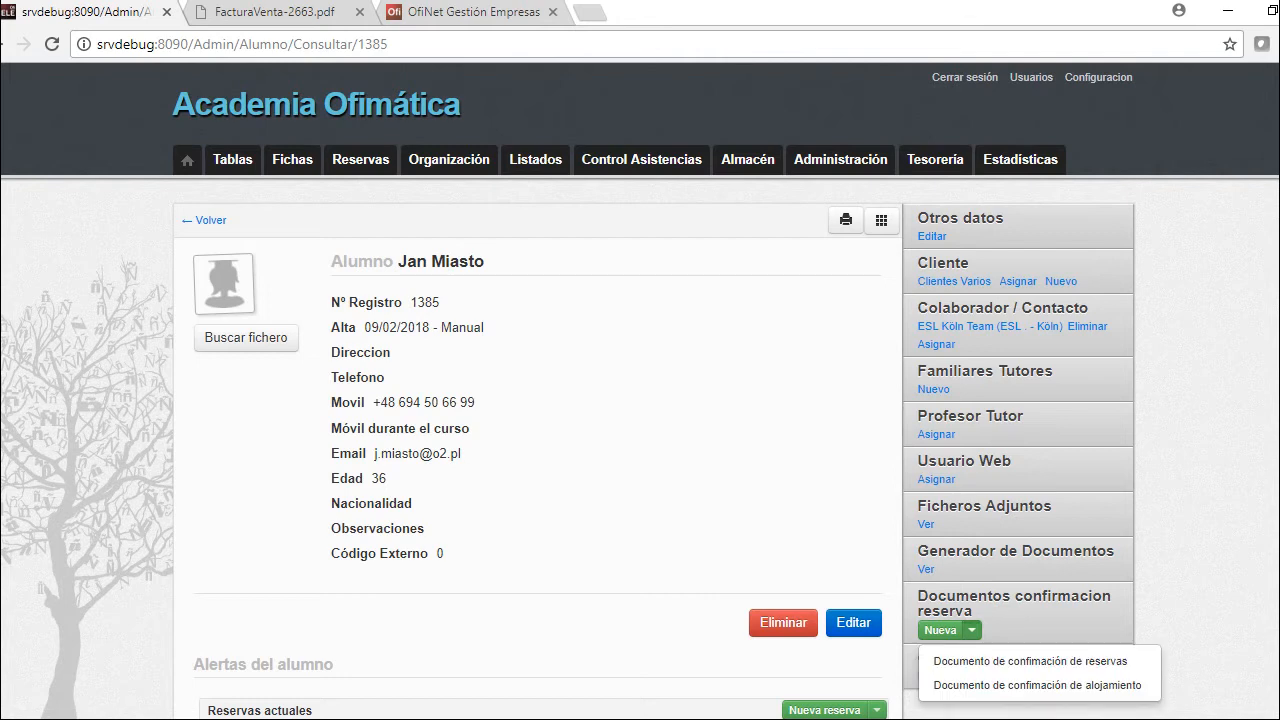
click(1032, 661)
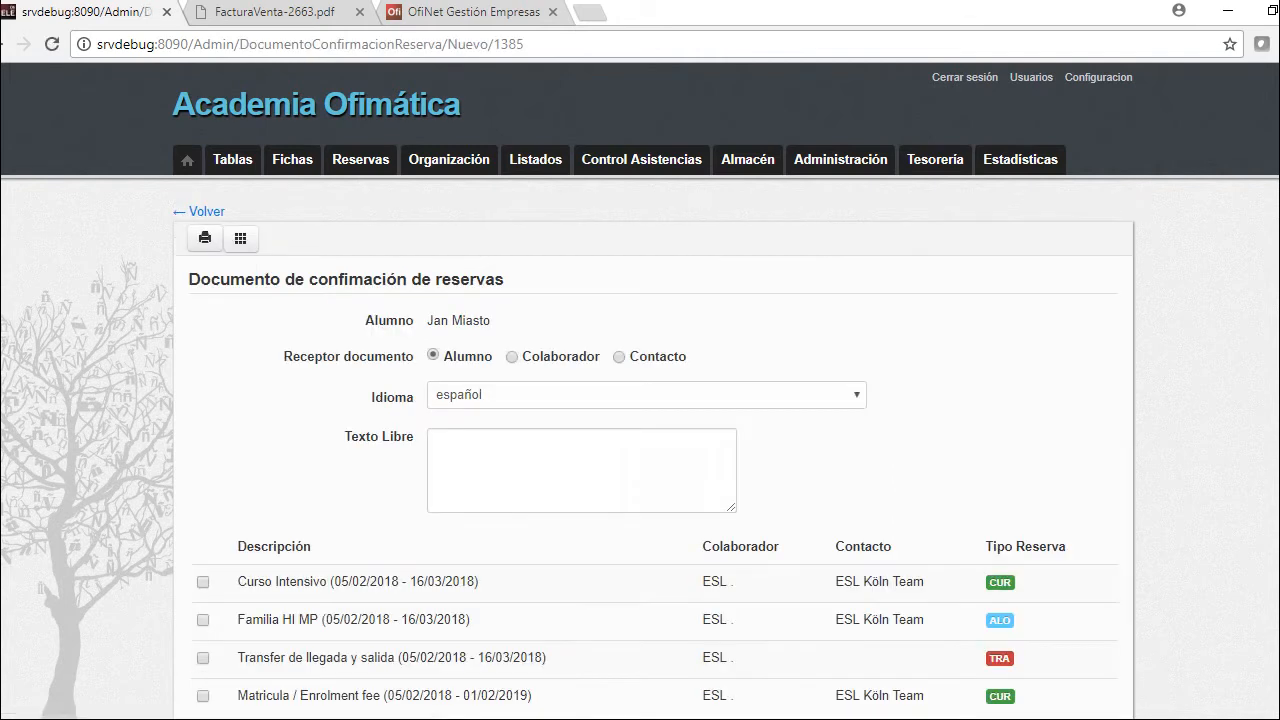
scroll(1032, 661, down, 1)
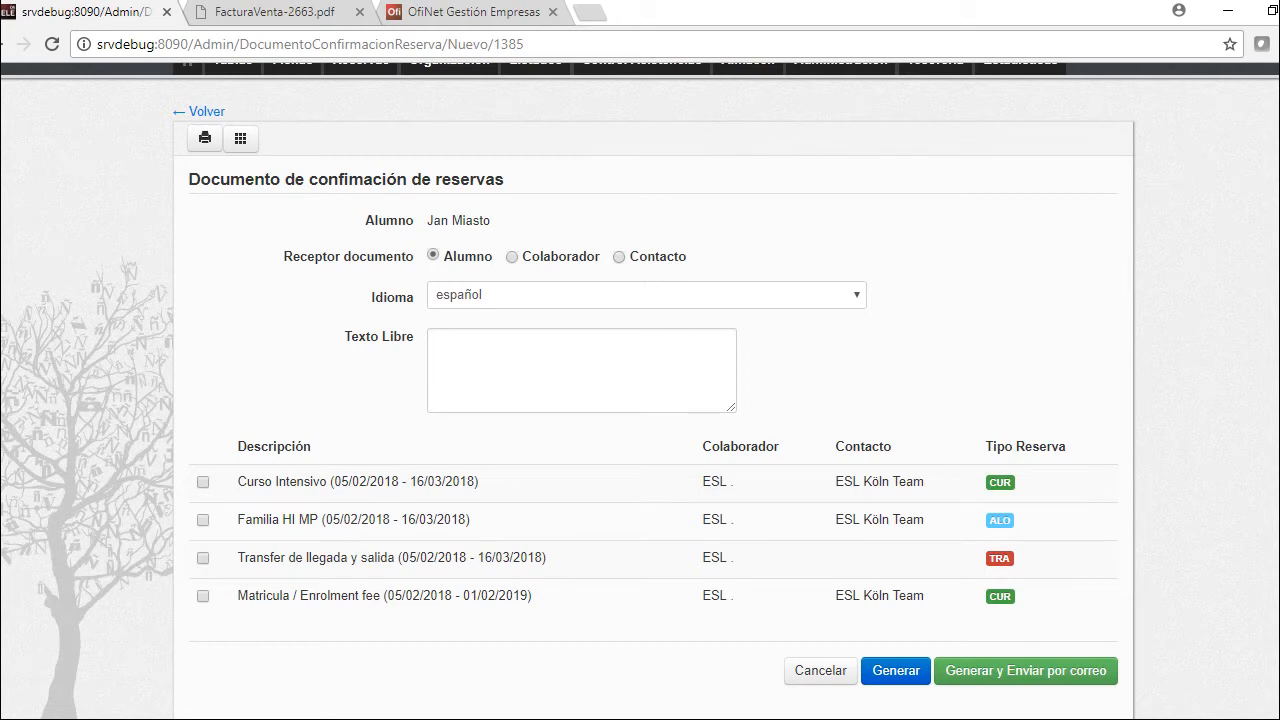
click(646, 295)
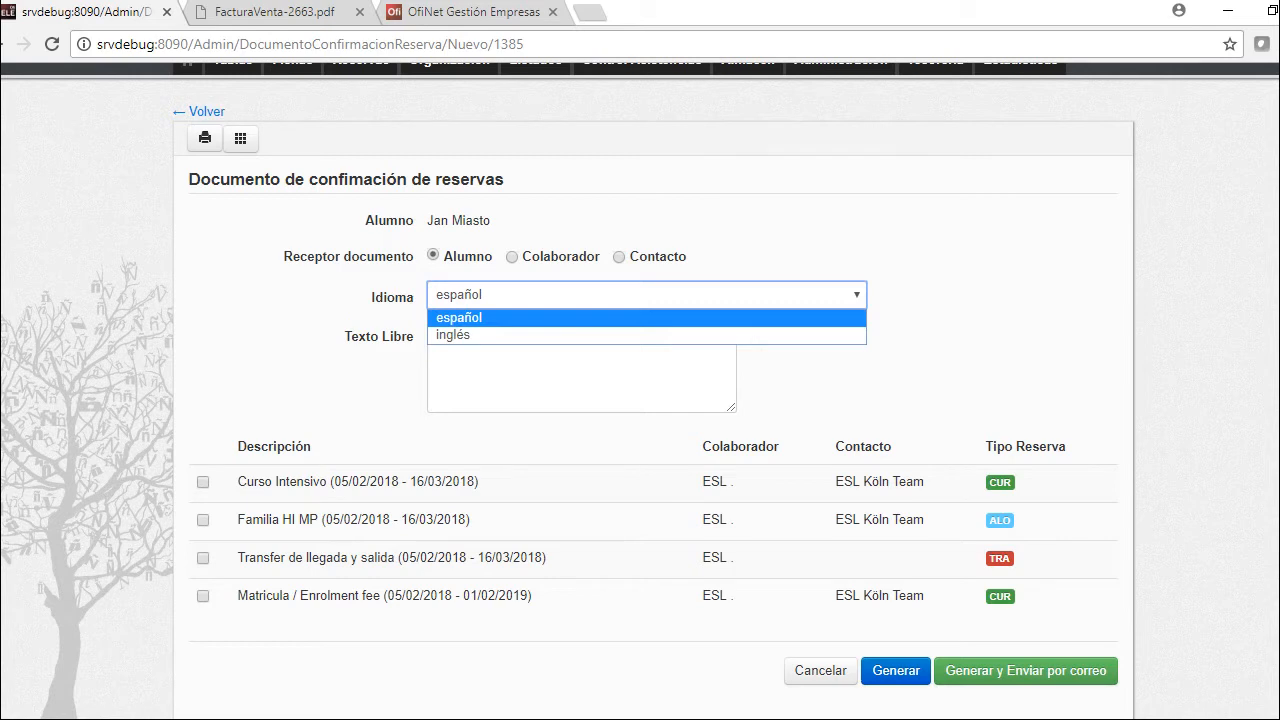
key(Escape)
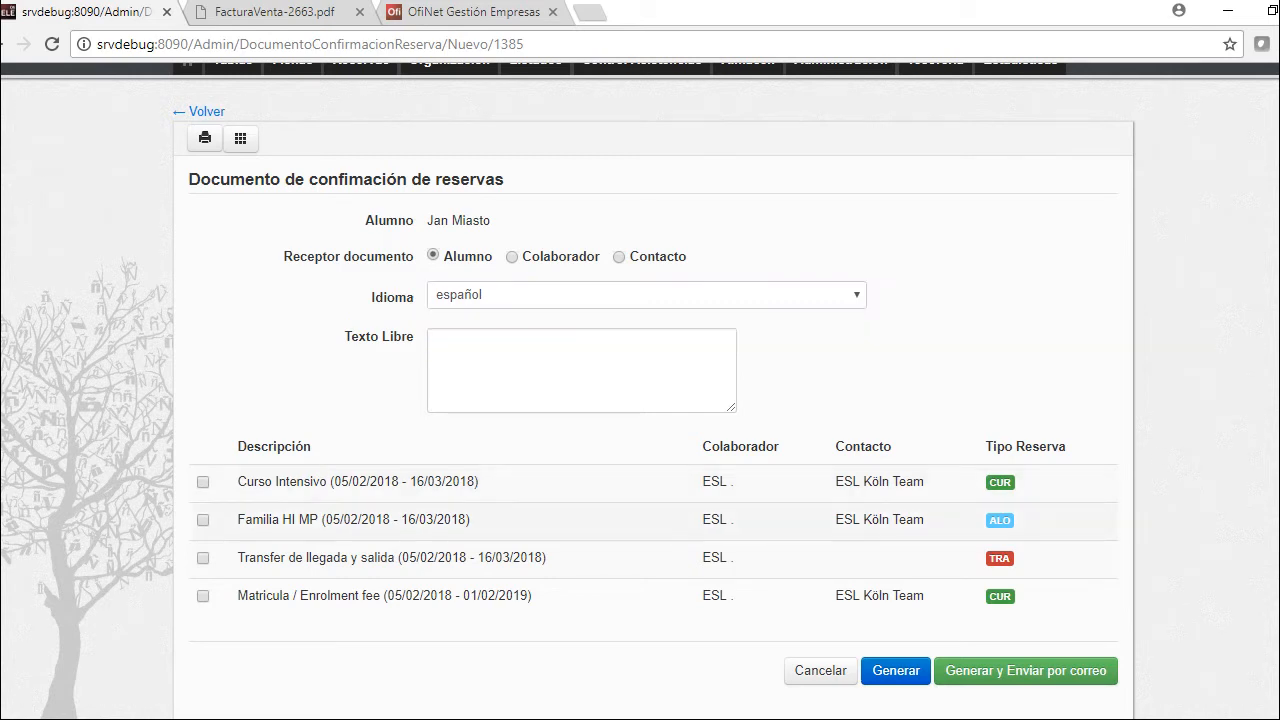
click(203, 558)
click(203, 596)
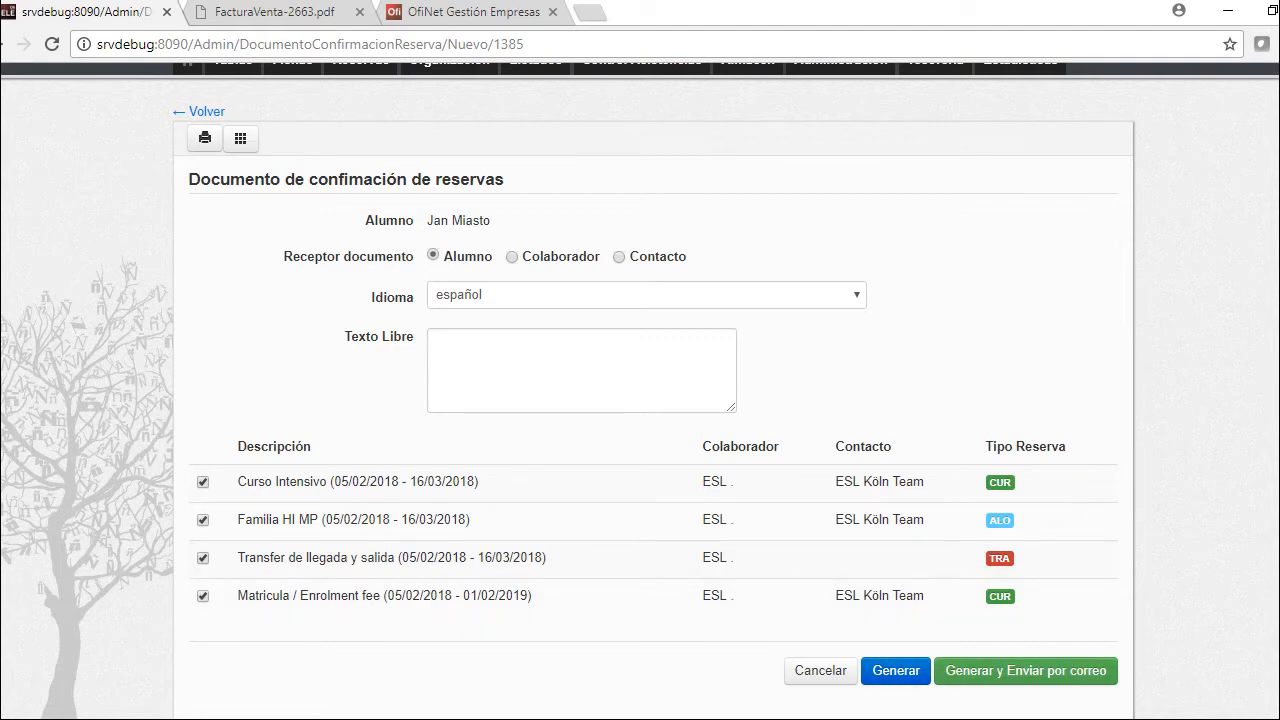
click(1025, 670)
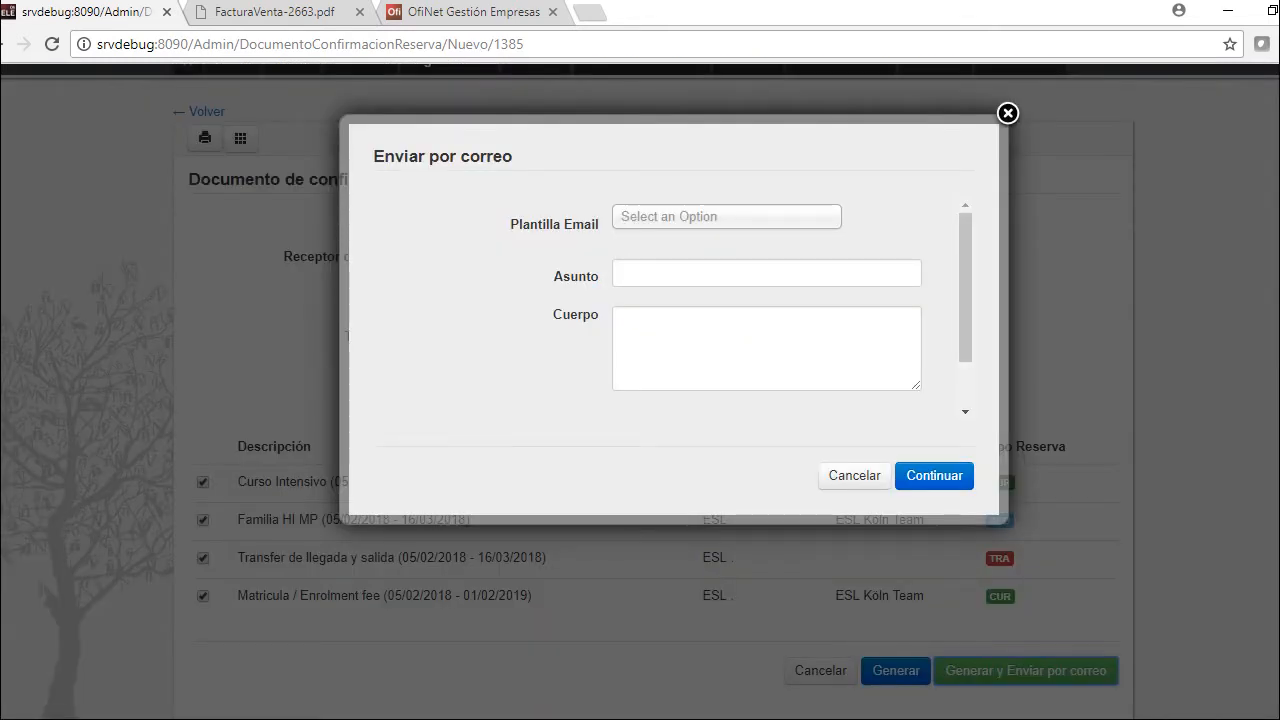
Email the confirmation using the ESP_Detalles del alojamiento AGENCIA template, producing the 2.244,00 € PDF
click(726, 216)
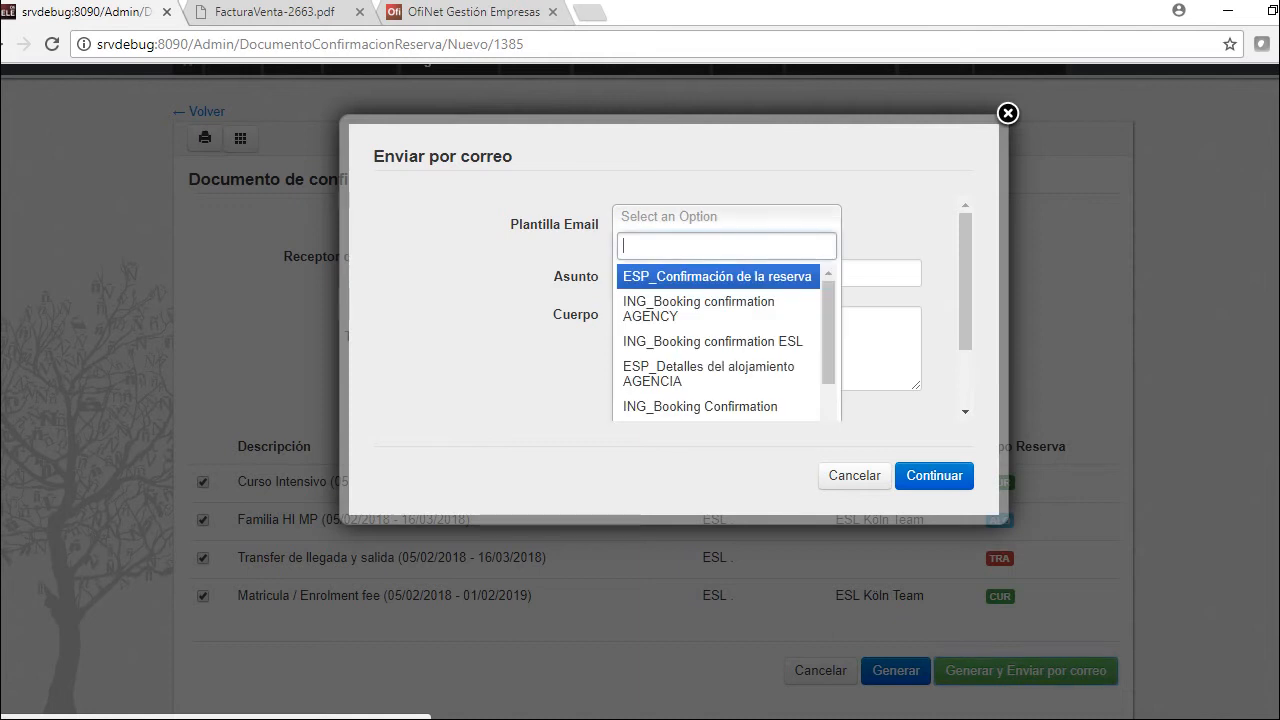
key(Down)
key(Down)
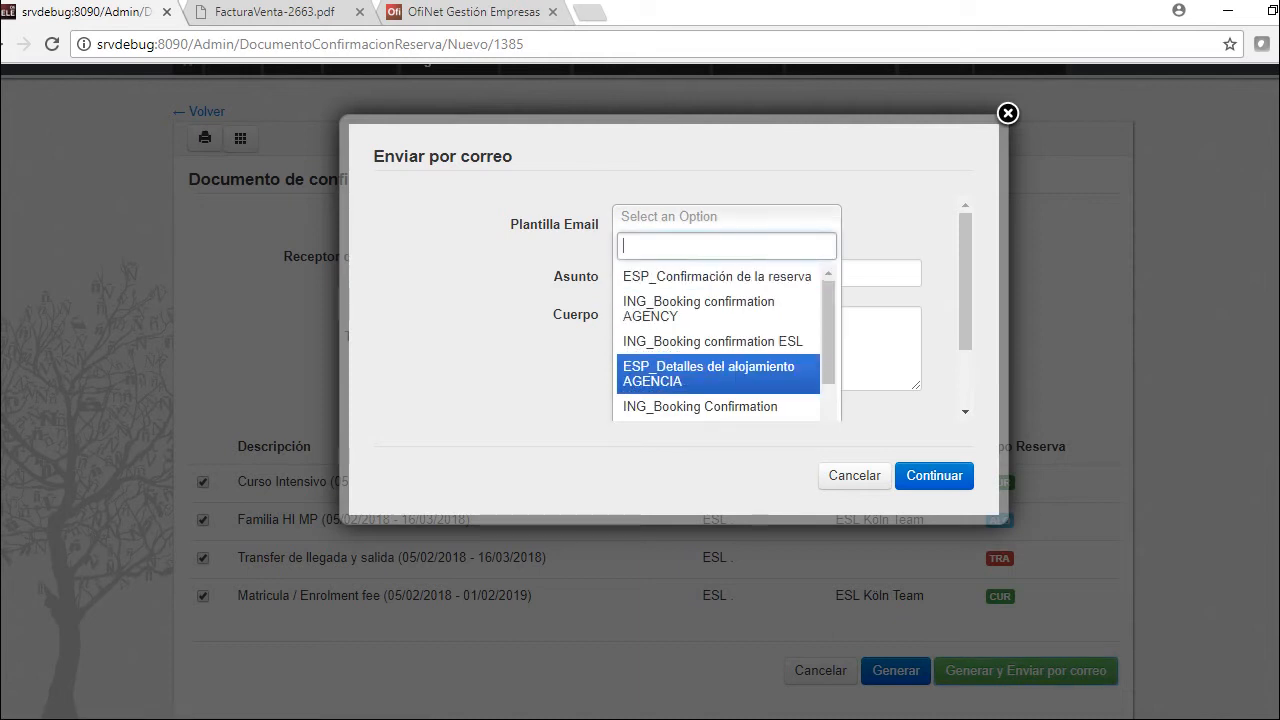
key(Return)
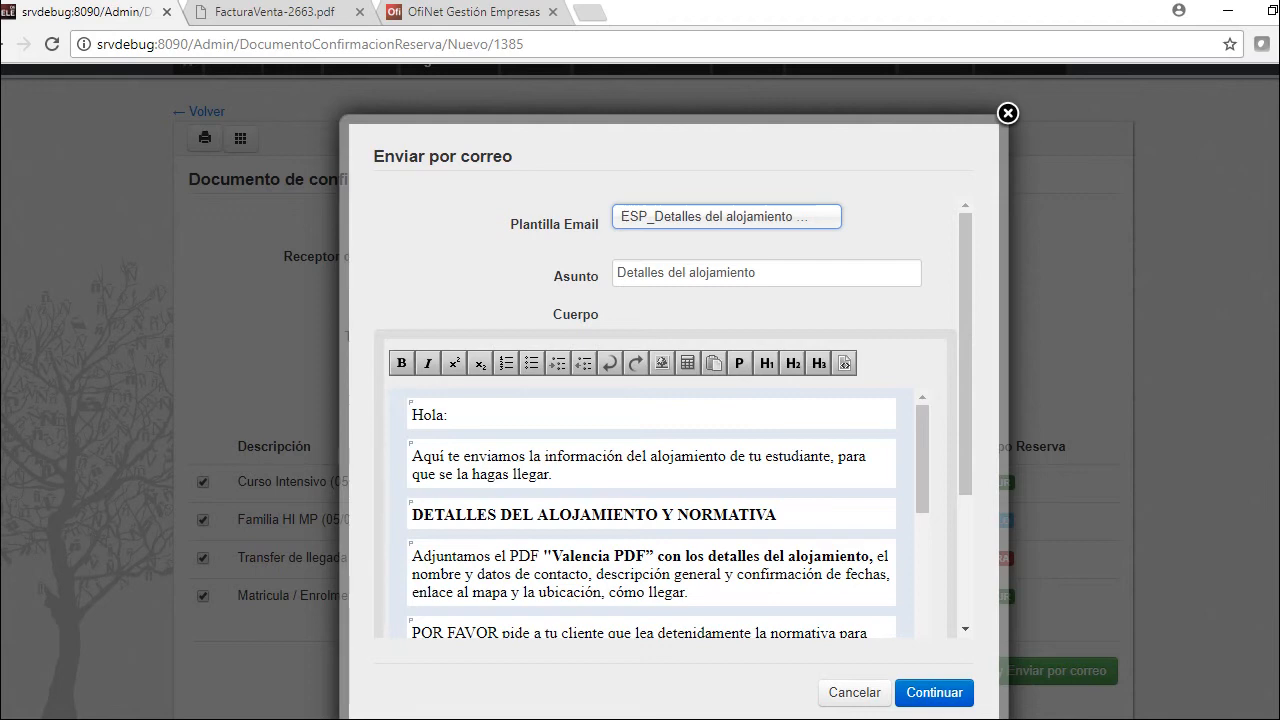
click(934, 692)
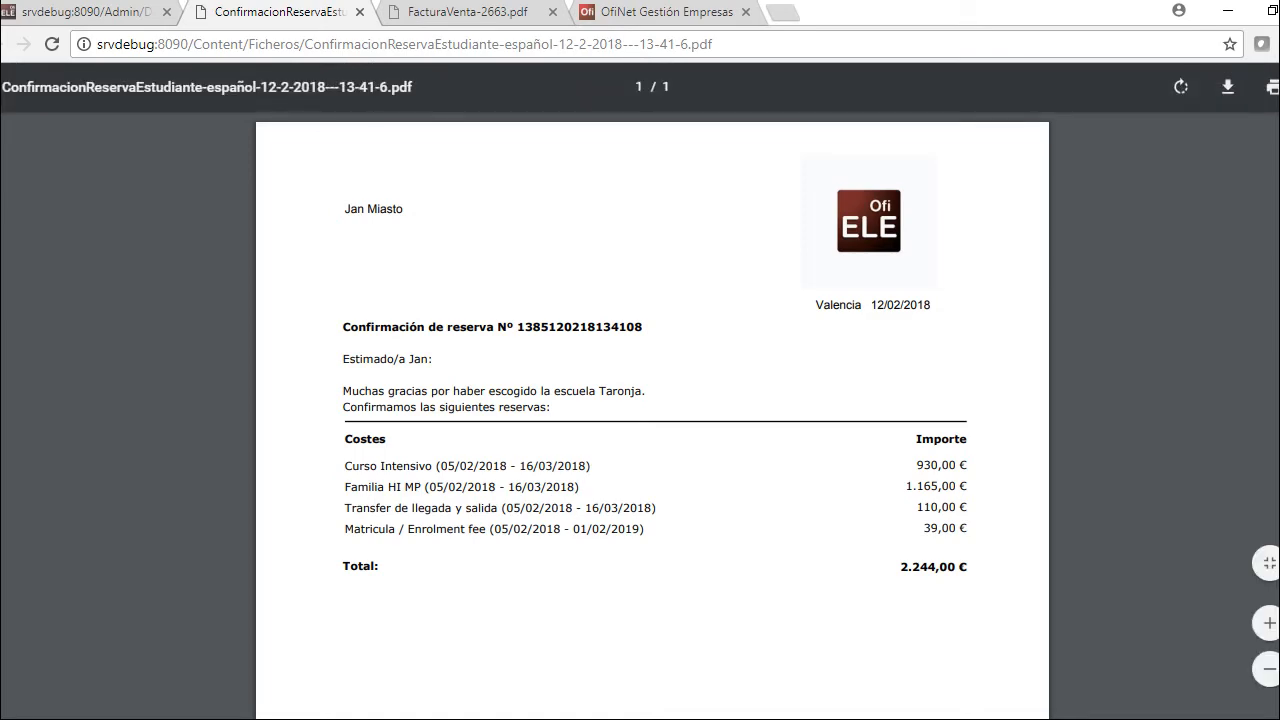
key(ctrl+shift+Tab)
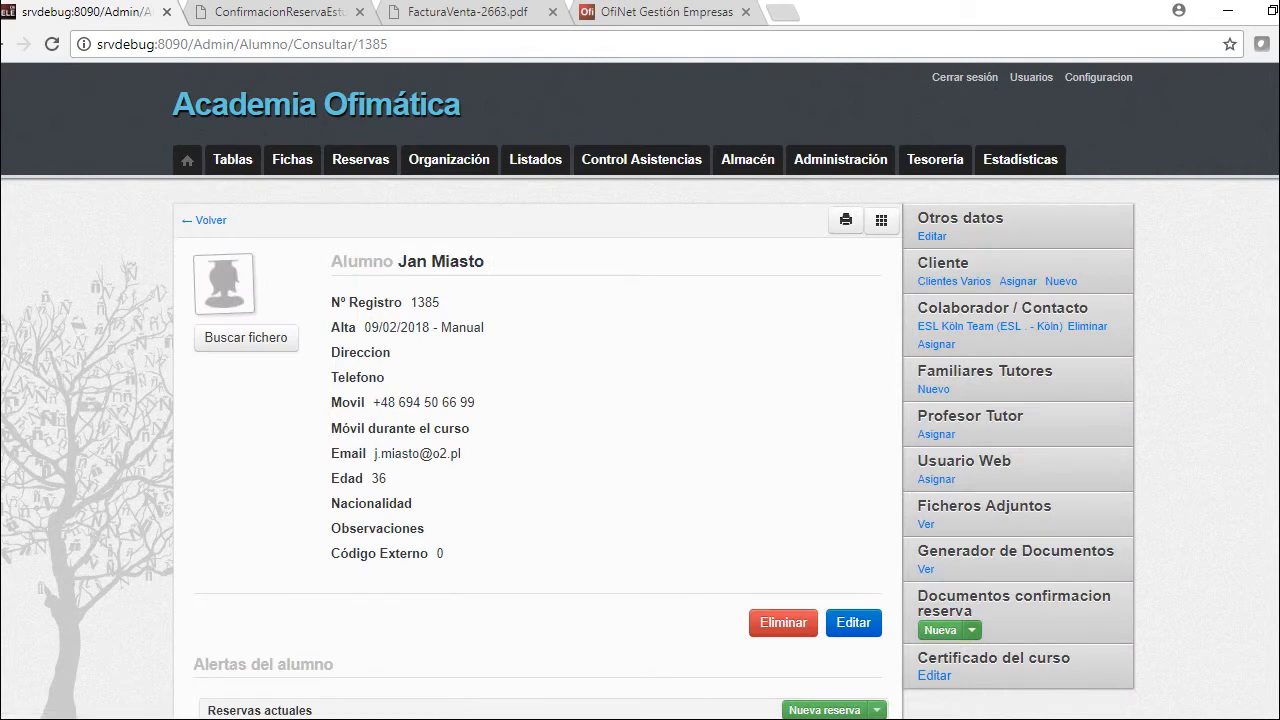
click(970, 630)
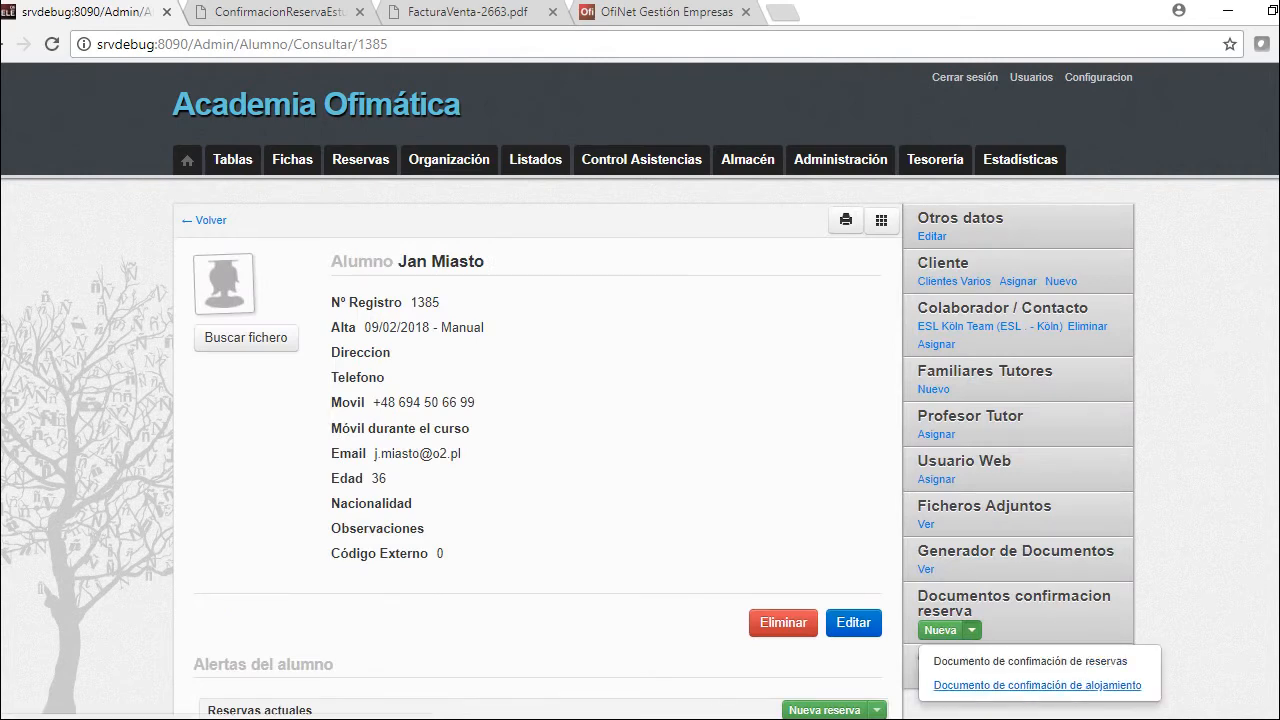
Generate and review the student's Familia HI MP accommodation PDF, then set Proveedor as recipient
click(1037, 685)
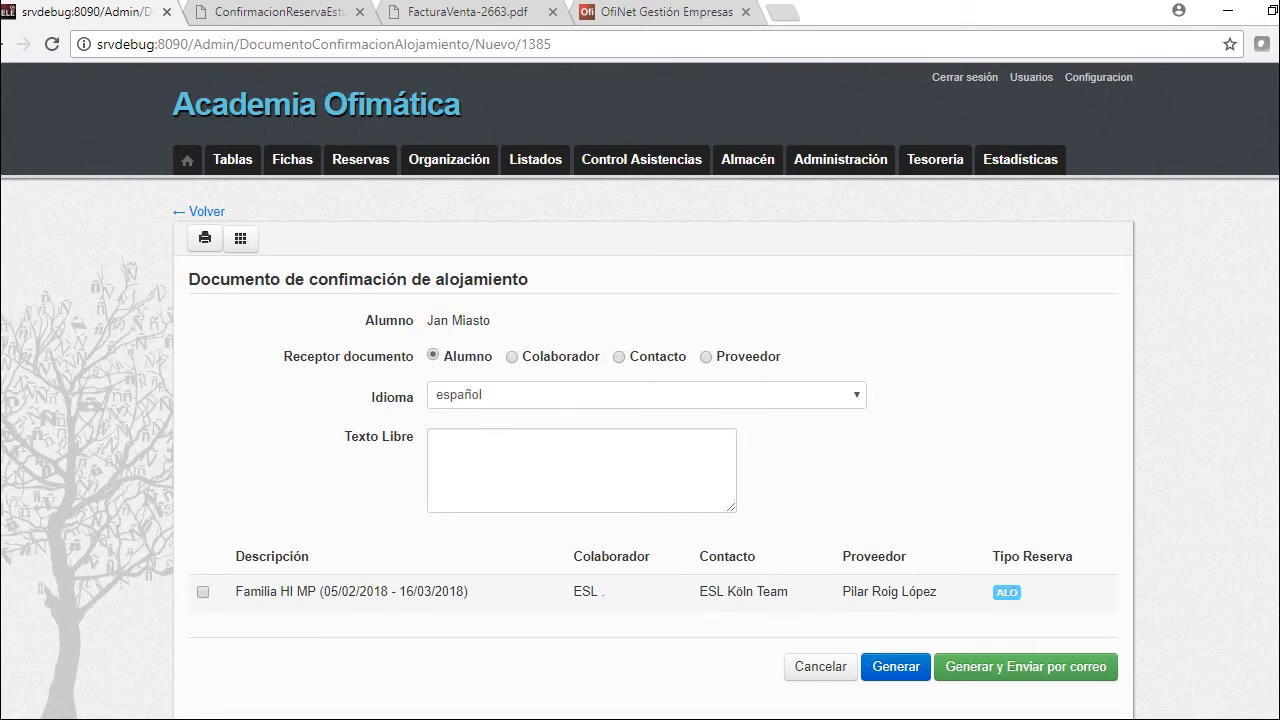
click(203, 592)
click(896, 666)
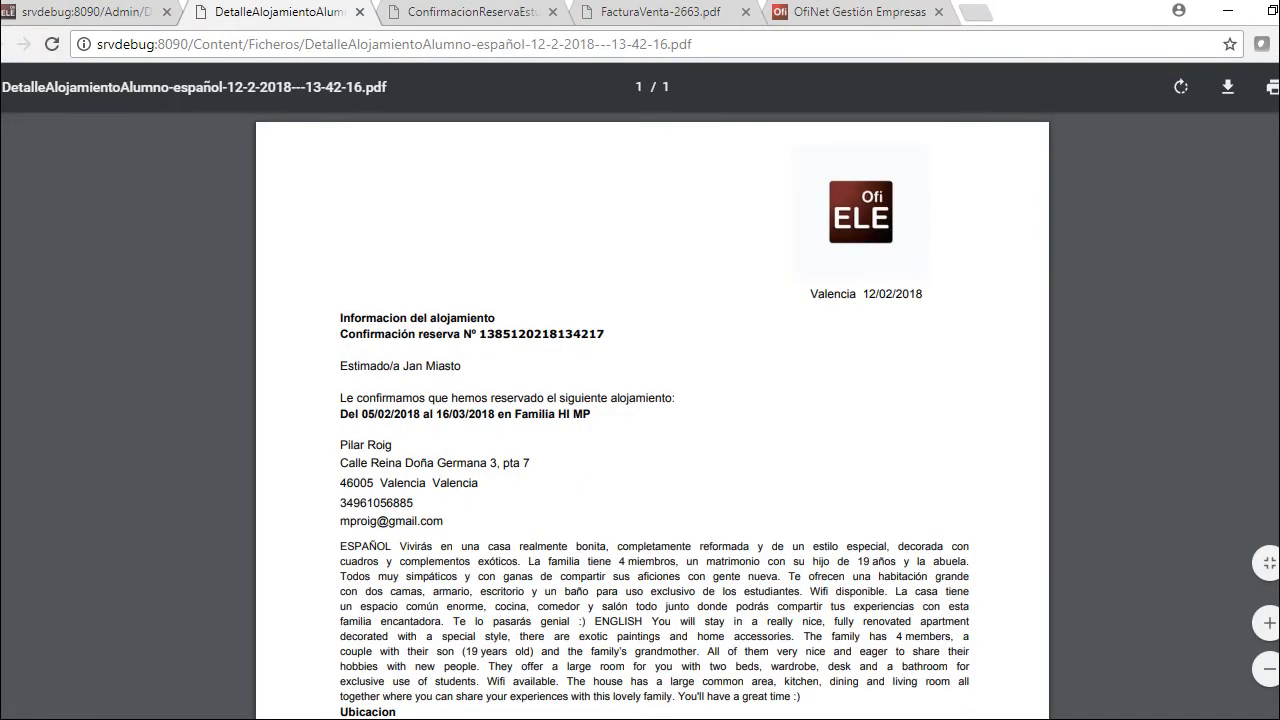
scroll(650, 400, down, 5)
scroll(650, 400, up, 3)
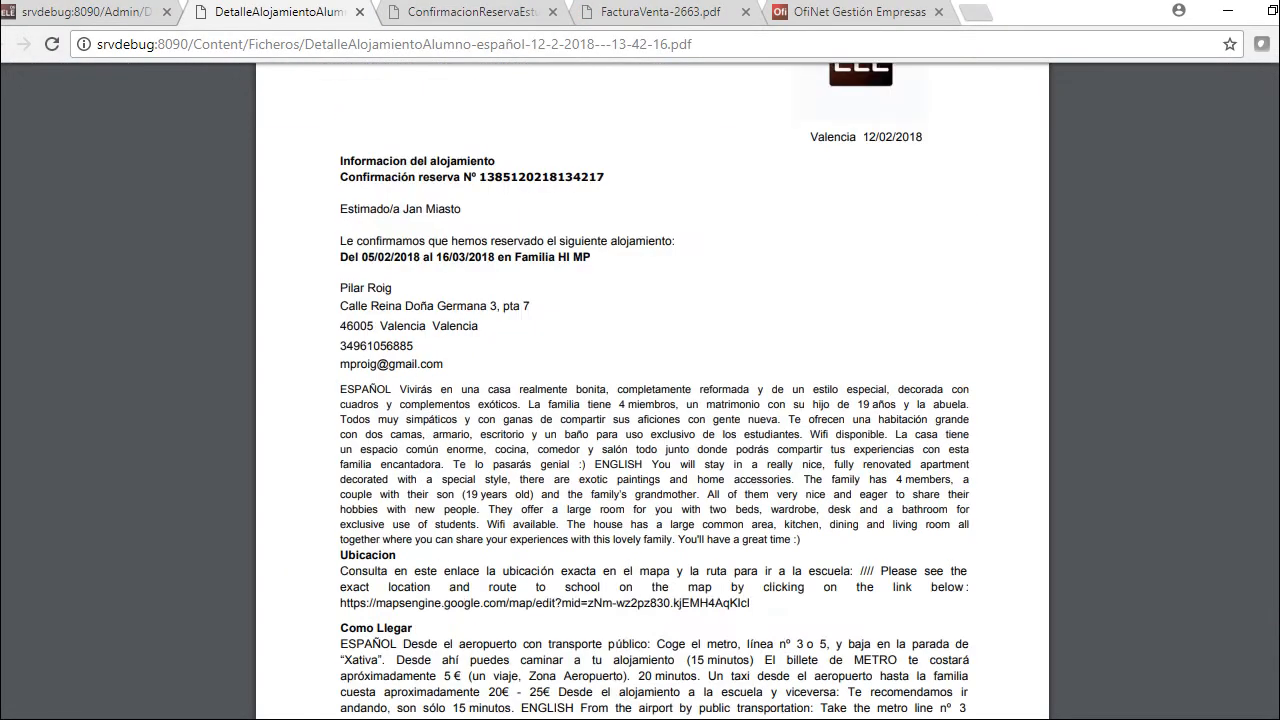
scroll(650, 400, up, 2)
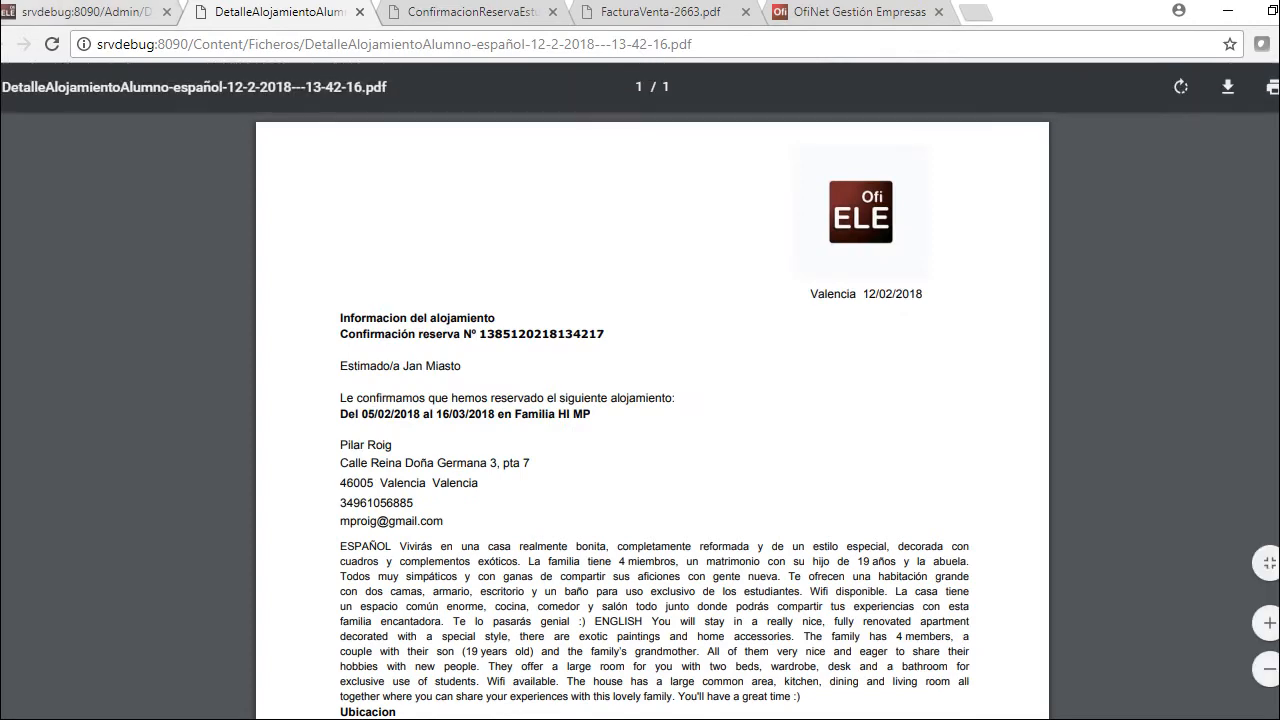
key(ctrl+shift+Tab)
click(706, 356)
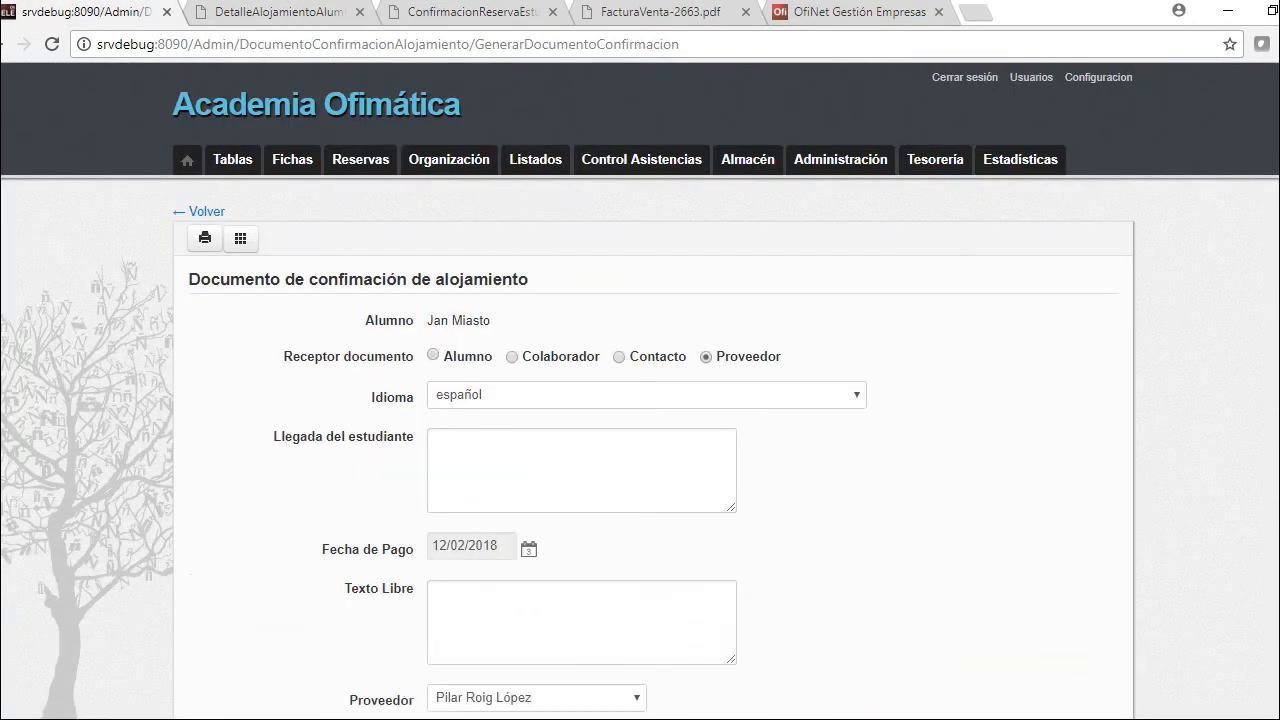
Generate the provider's accommodation PDF for the Familia HI MP stay, 05/02/2018 to 16/03/2018
scroll(640, 400, down, 3)
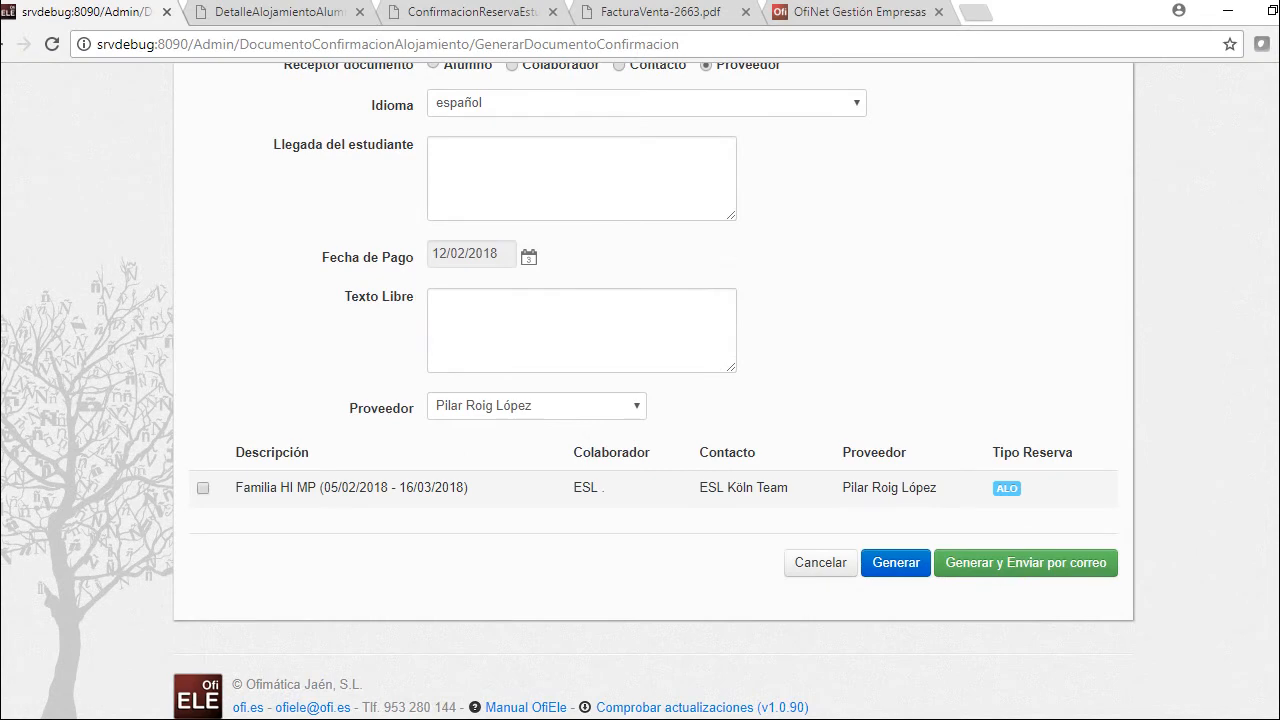
click(203, 488)
click(896, 562)
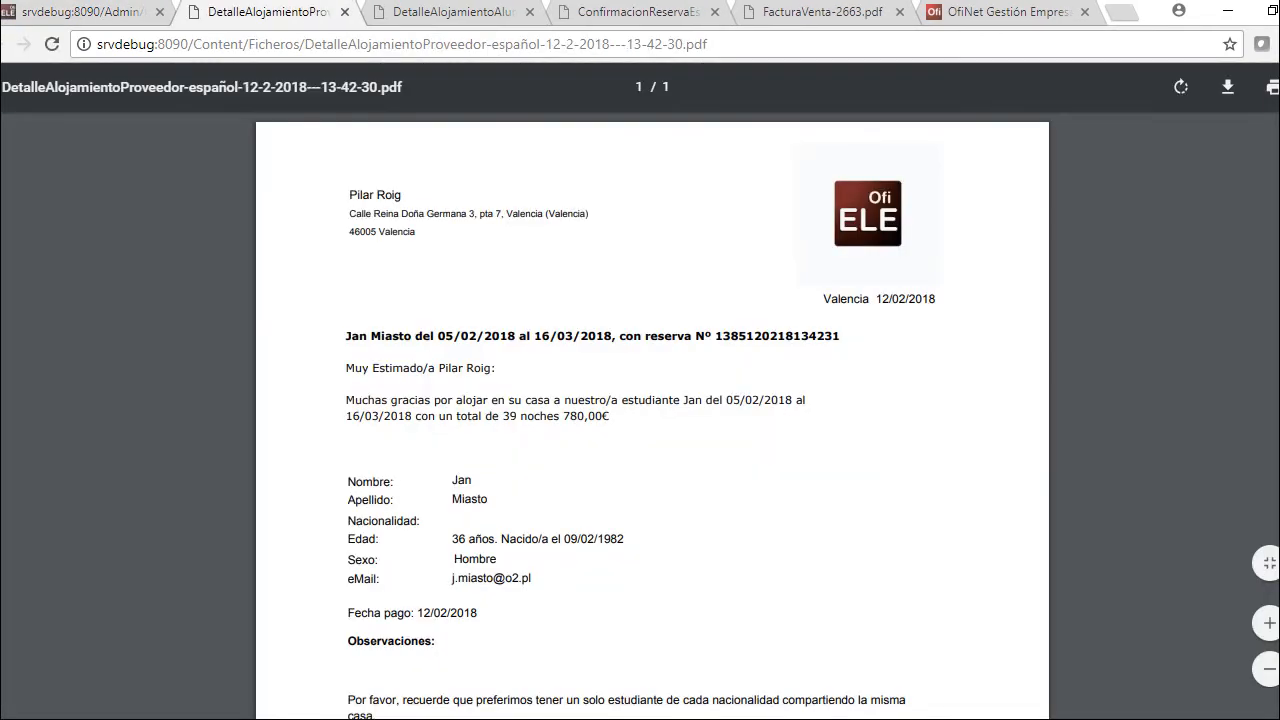
scroll(652, 420, down, 2)
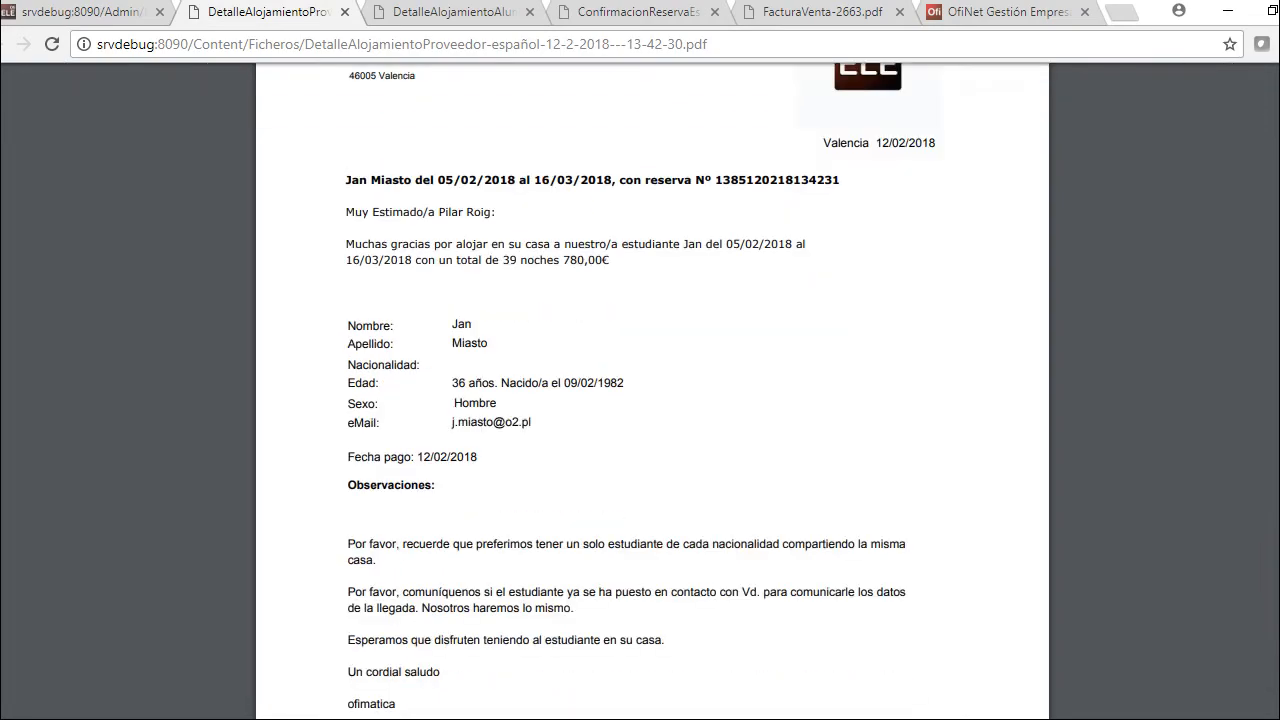
scroll(652, 420, up, 2)
key(ctrl+1)
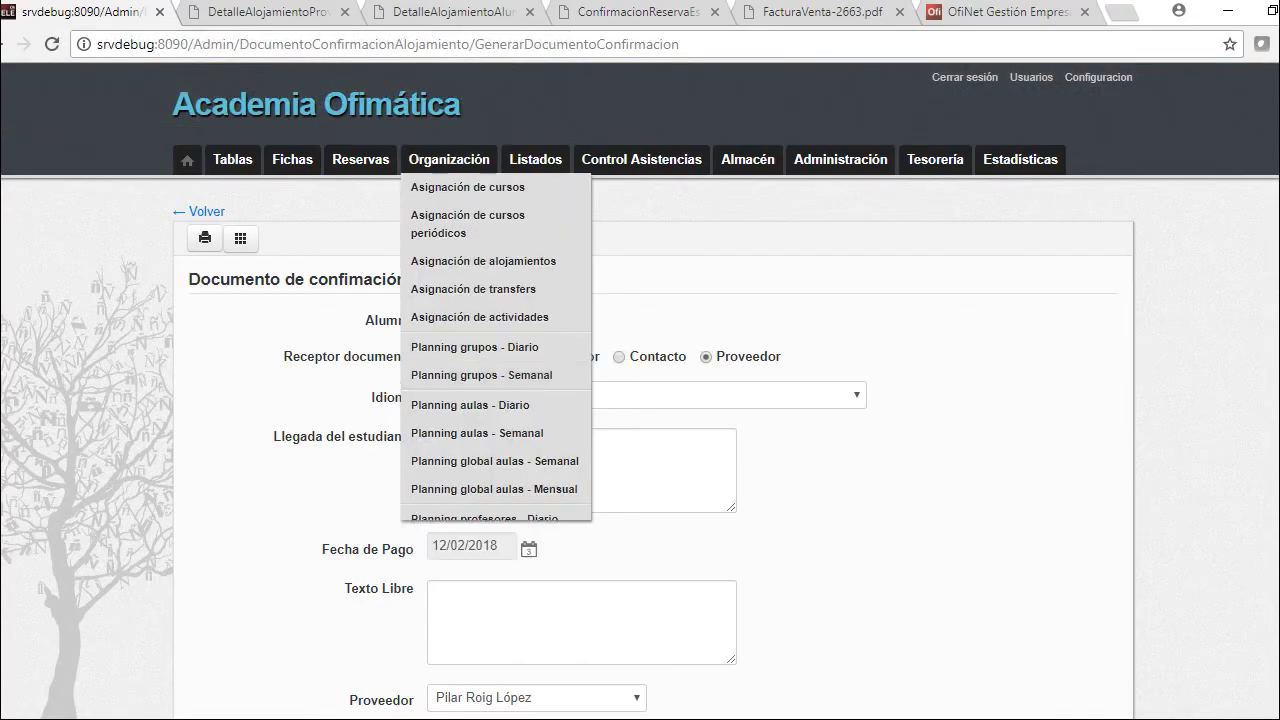
scroll(640, 400, down, 3)
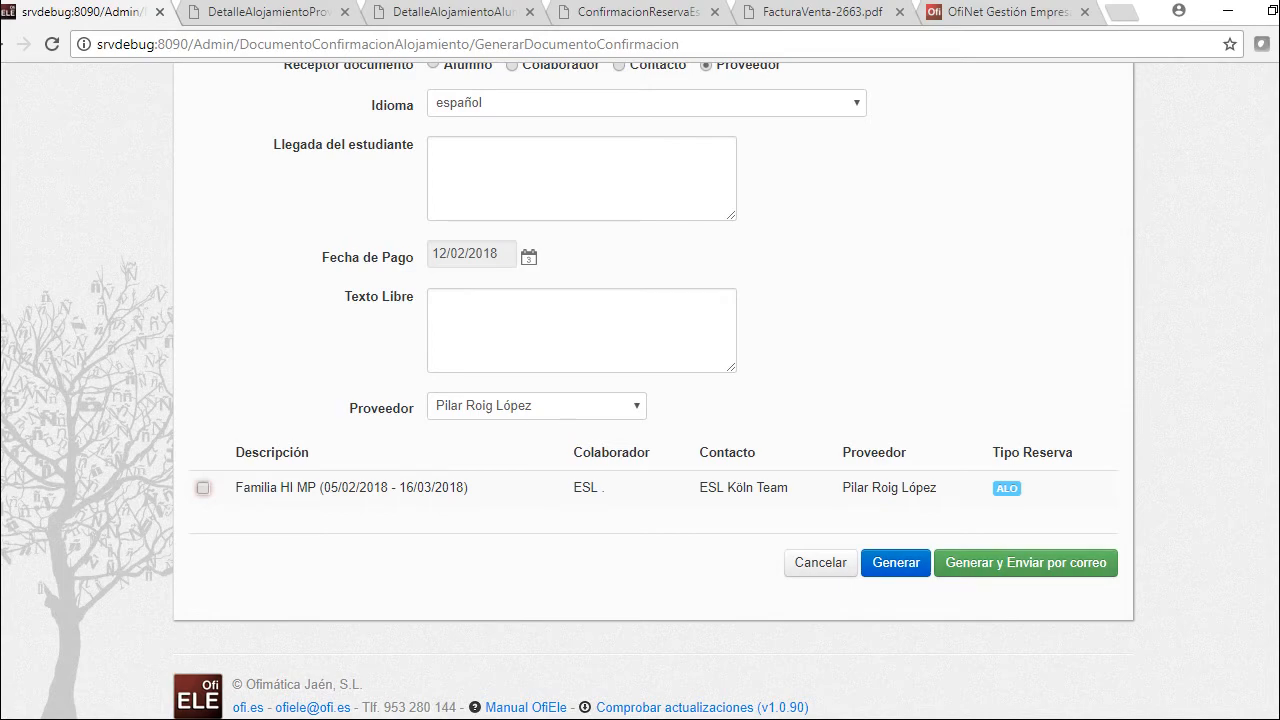
Scroll through the provider-addressed accommodation confirmation form
scroll(640, 400, up, 1)
scroll(640, 400, down, 1)
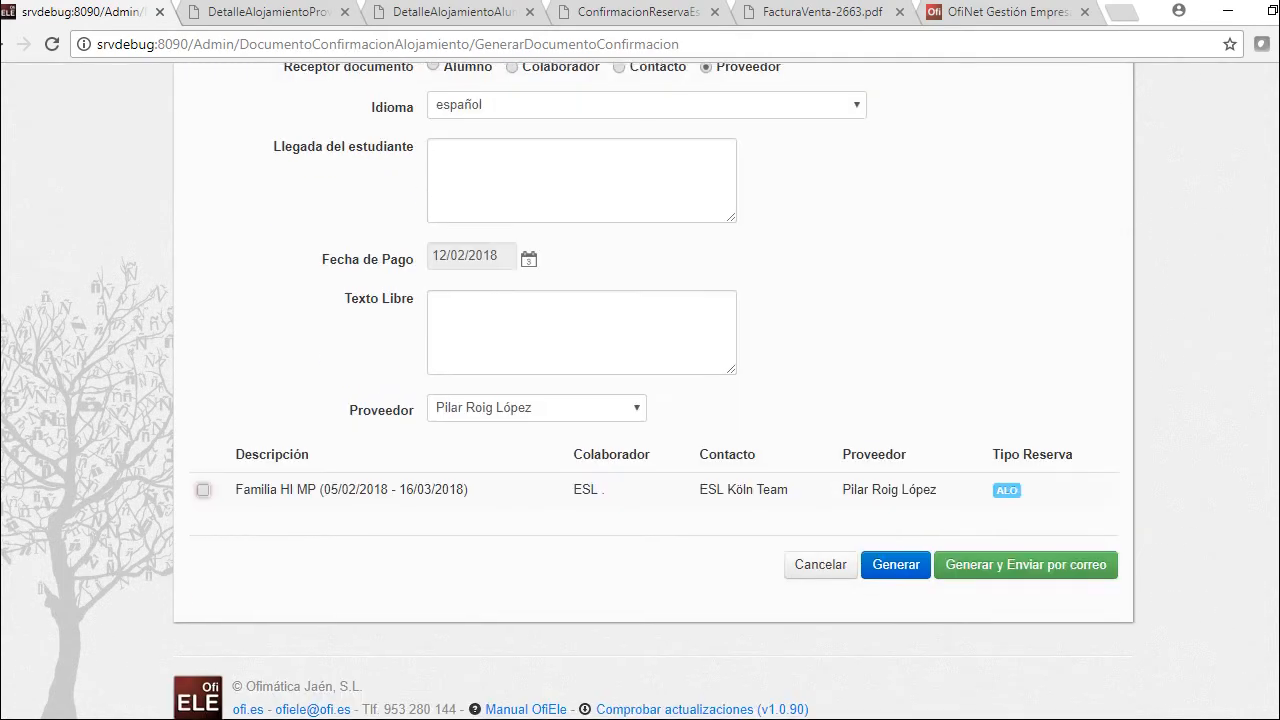
scroll(640, 400, up, 1)
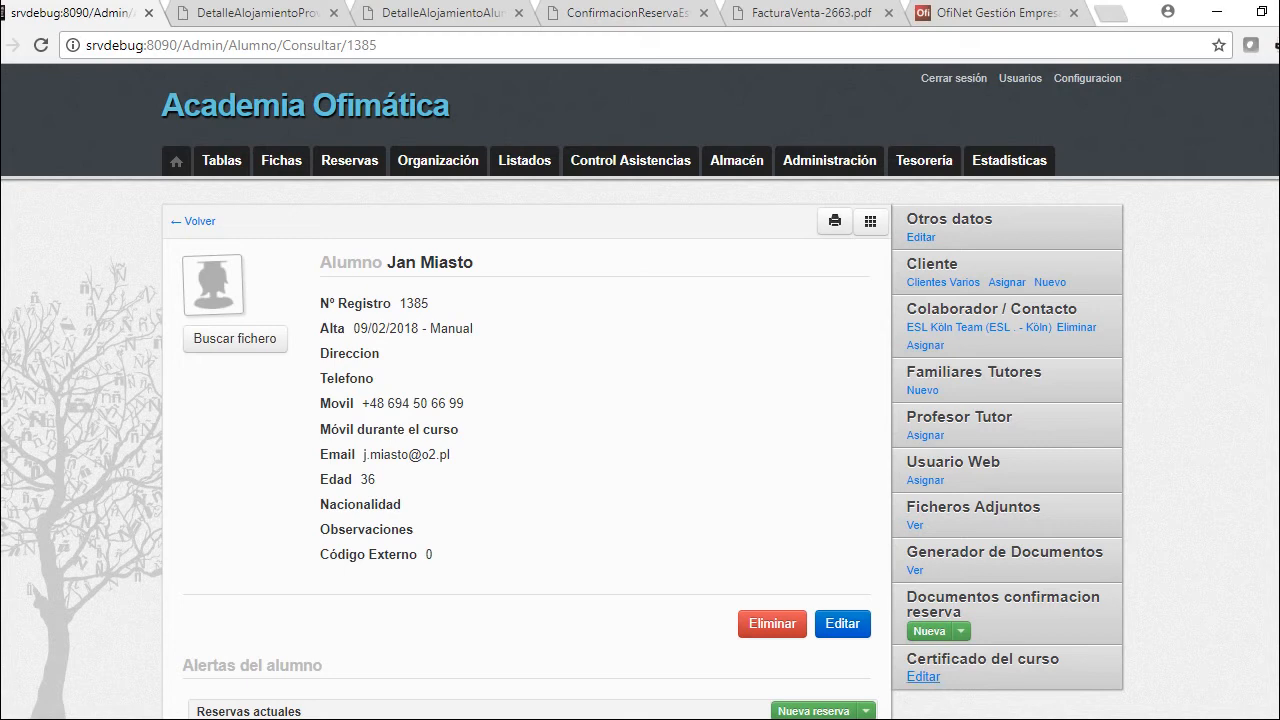
Start a certificate from the Curso Intensivo booking: 93,33 hours, level A1.2, 71,43% attendance
click(923, 676)
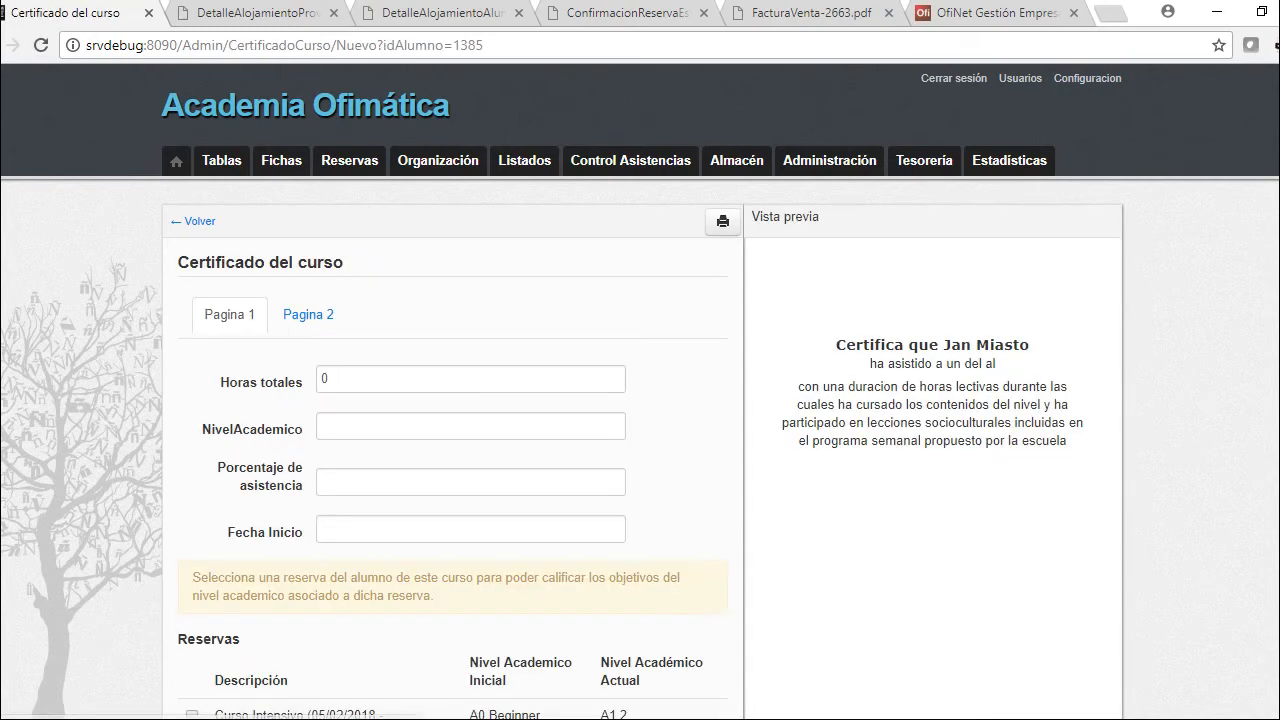
scroll(640, 400, down, 1)
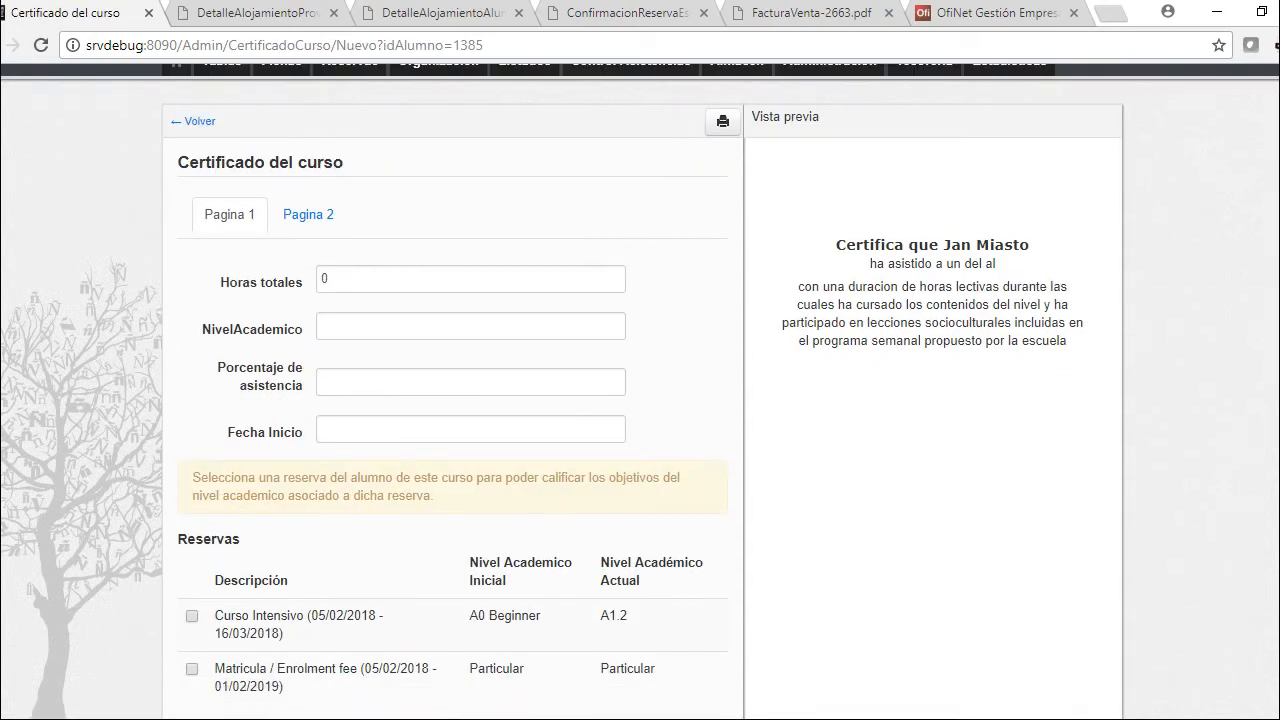
scroll(640, 400, down, 2)
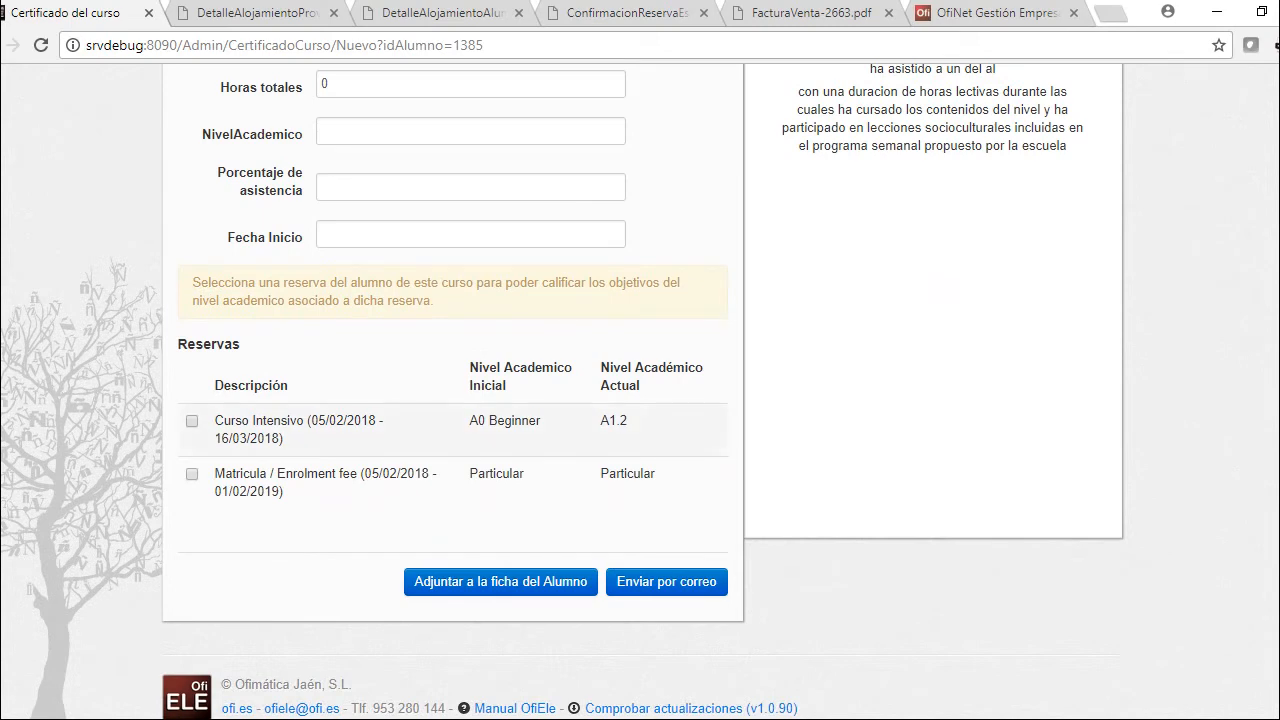
scroll(640, 400, up, 2)
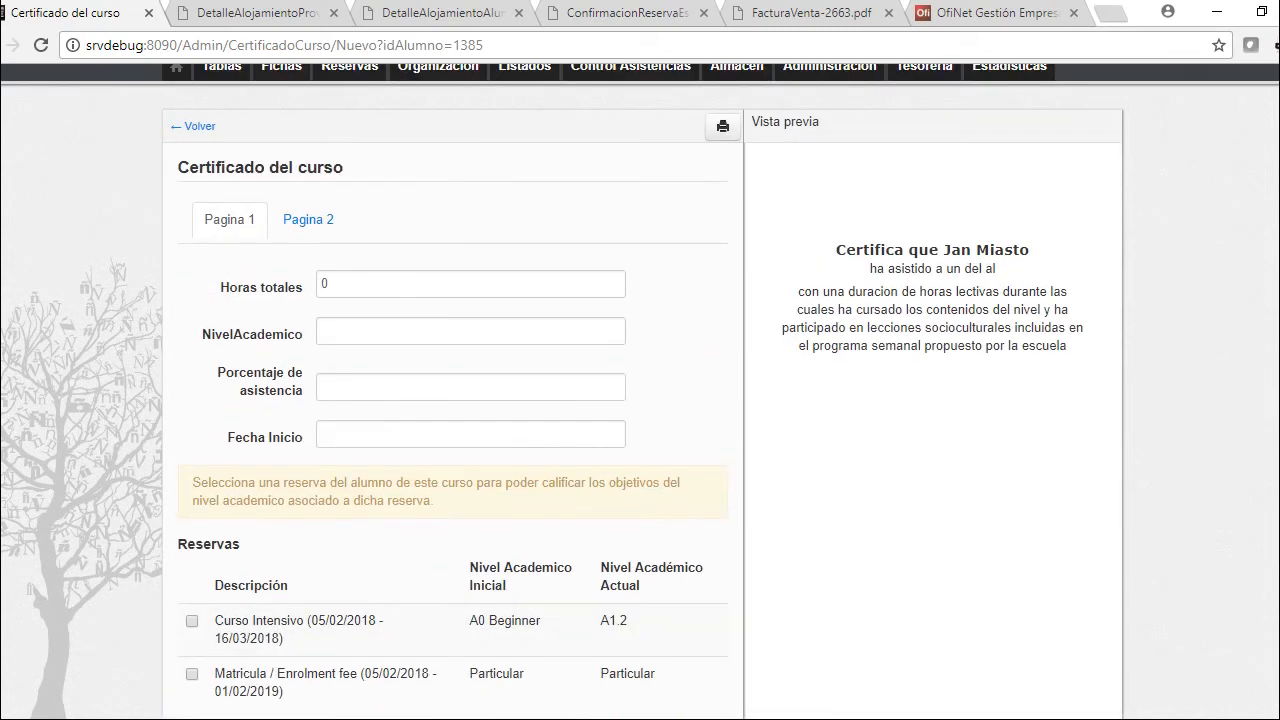
click(191, 620)
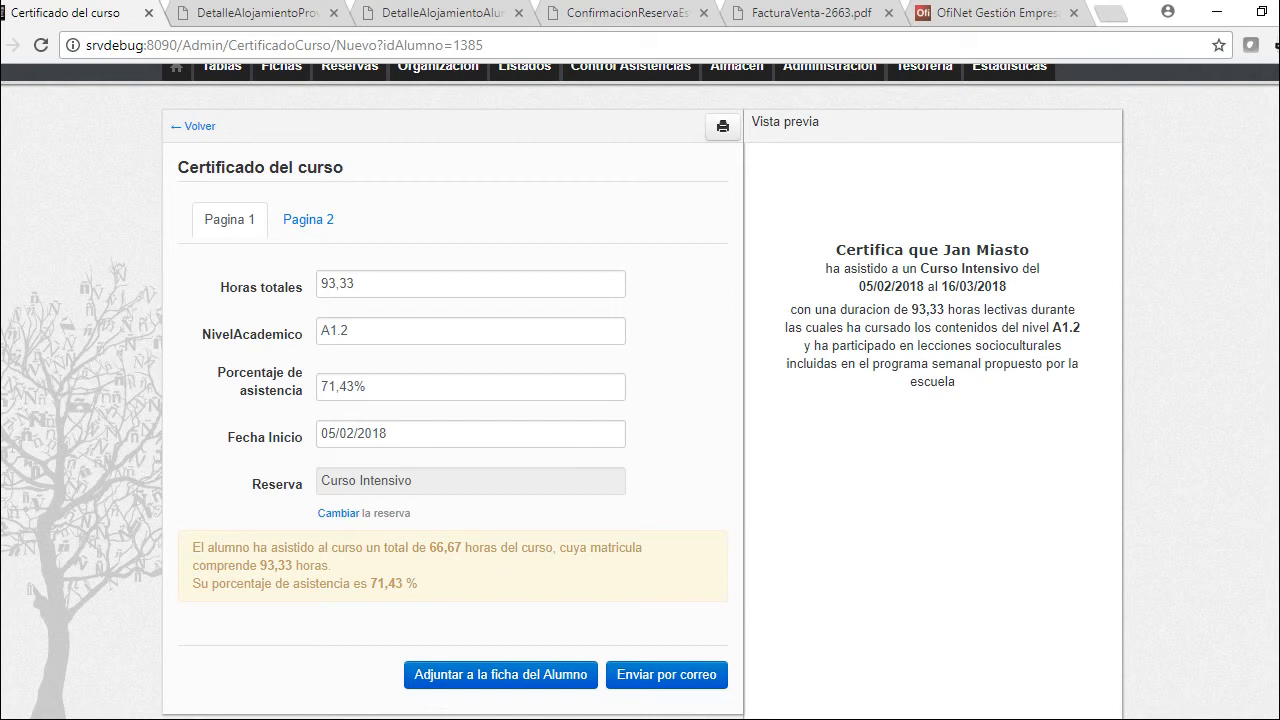
Set the certificate's total hours to 94 and its level to 'A1.2, A.13'
click(470, 284)
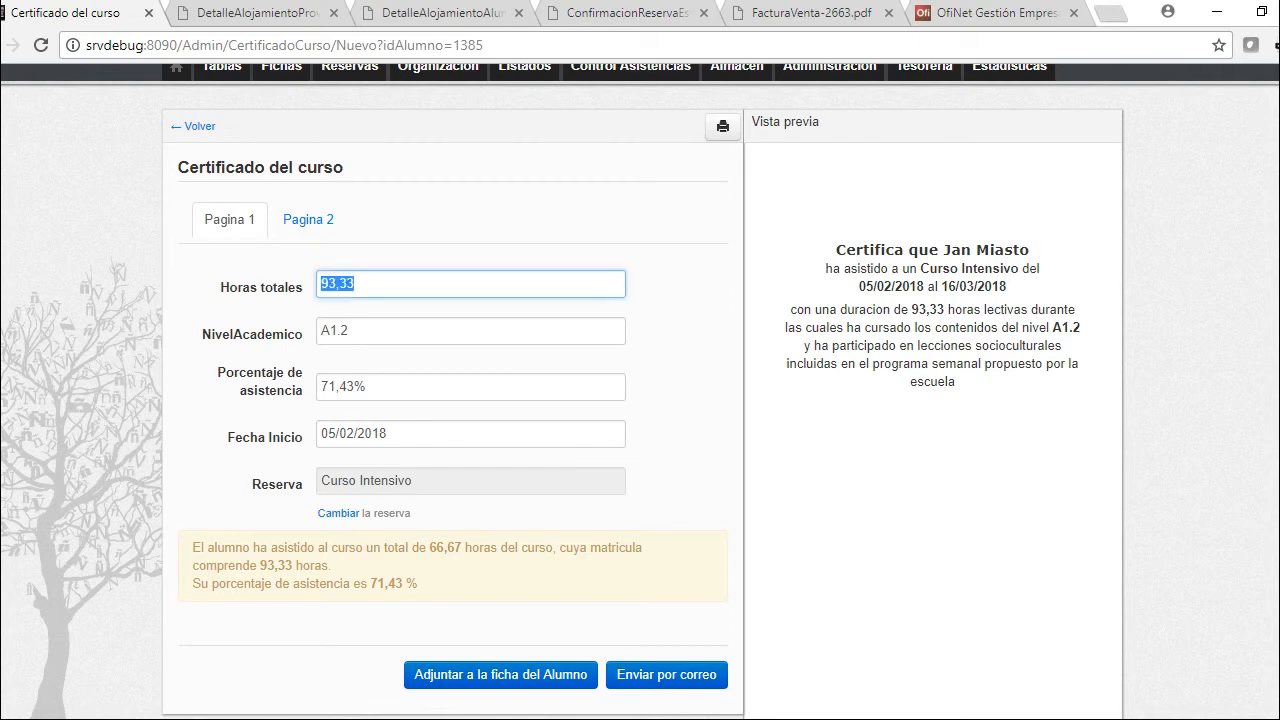
text(94)
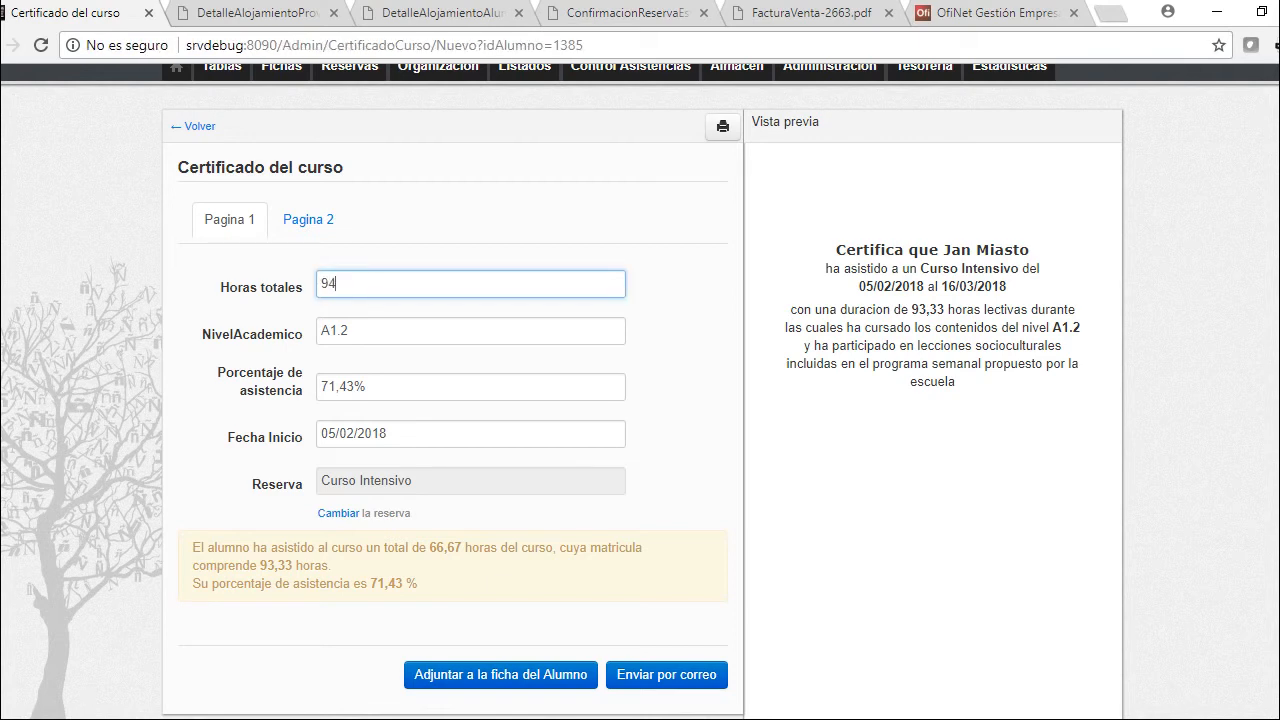
key(Tab)
key(Tab)
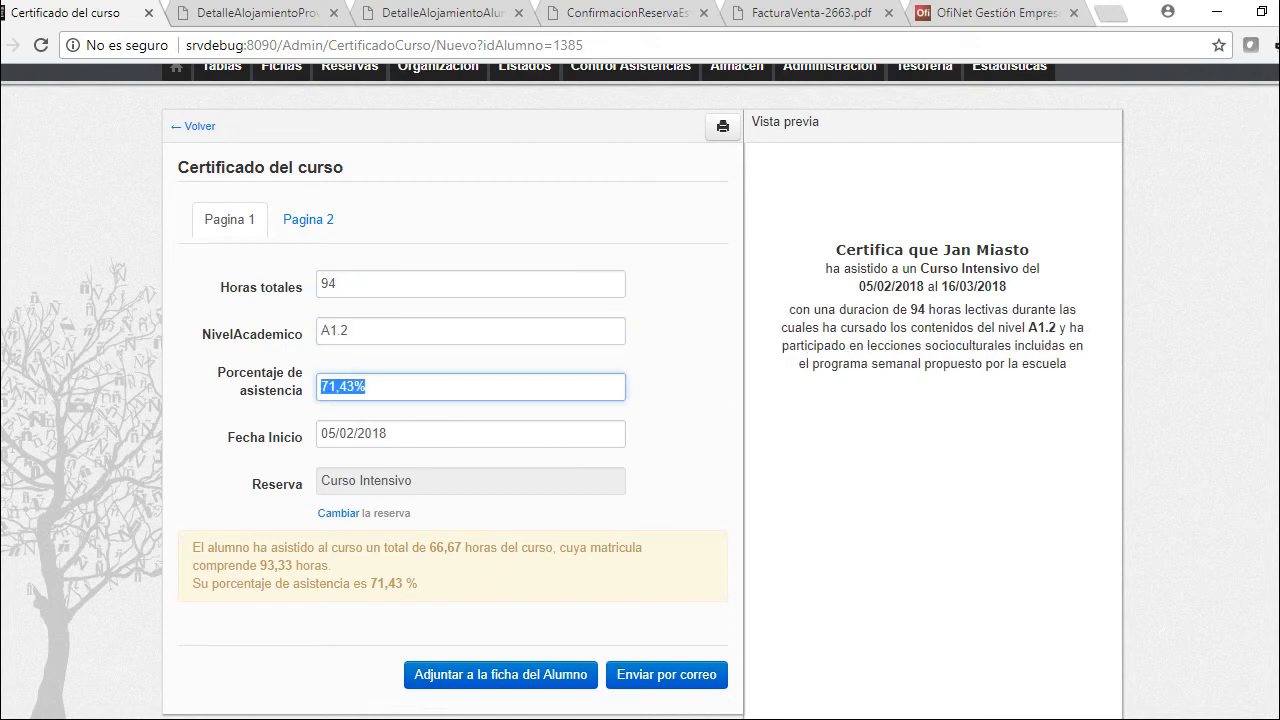
click(349, 330)
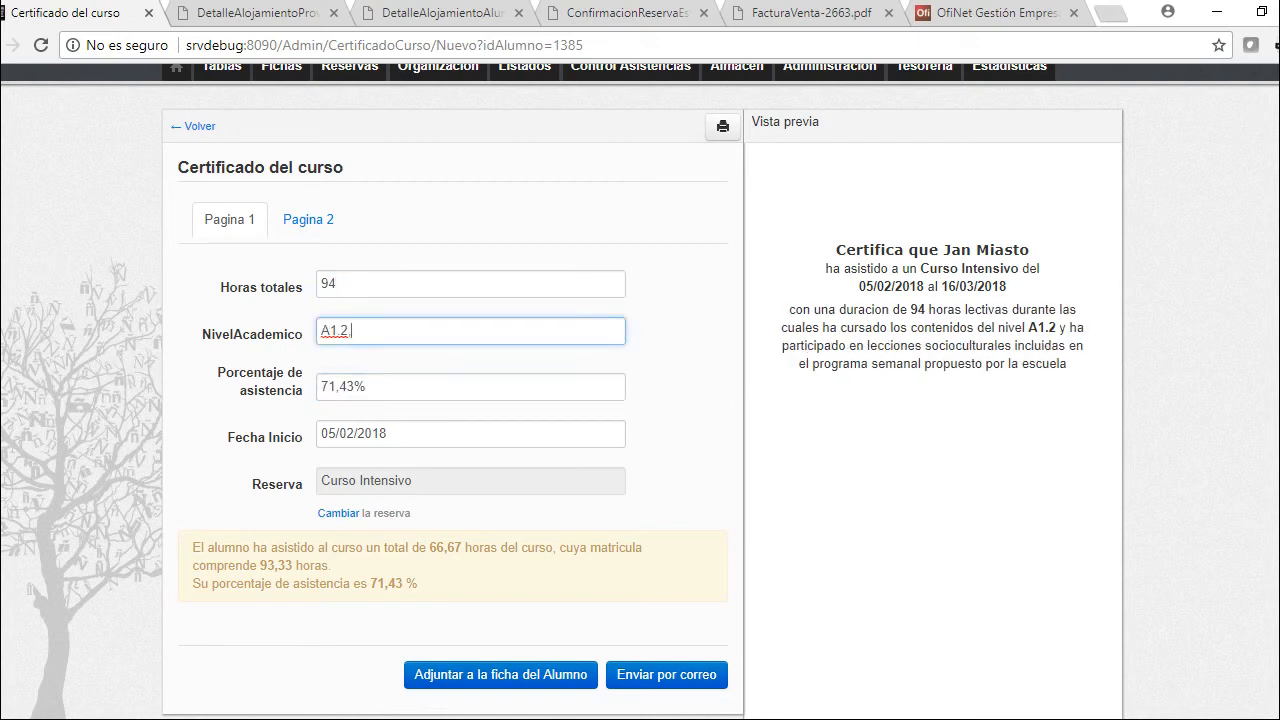
text(, A.13)
click(470, 433)
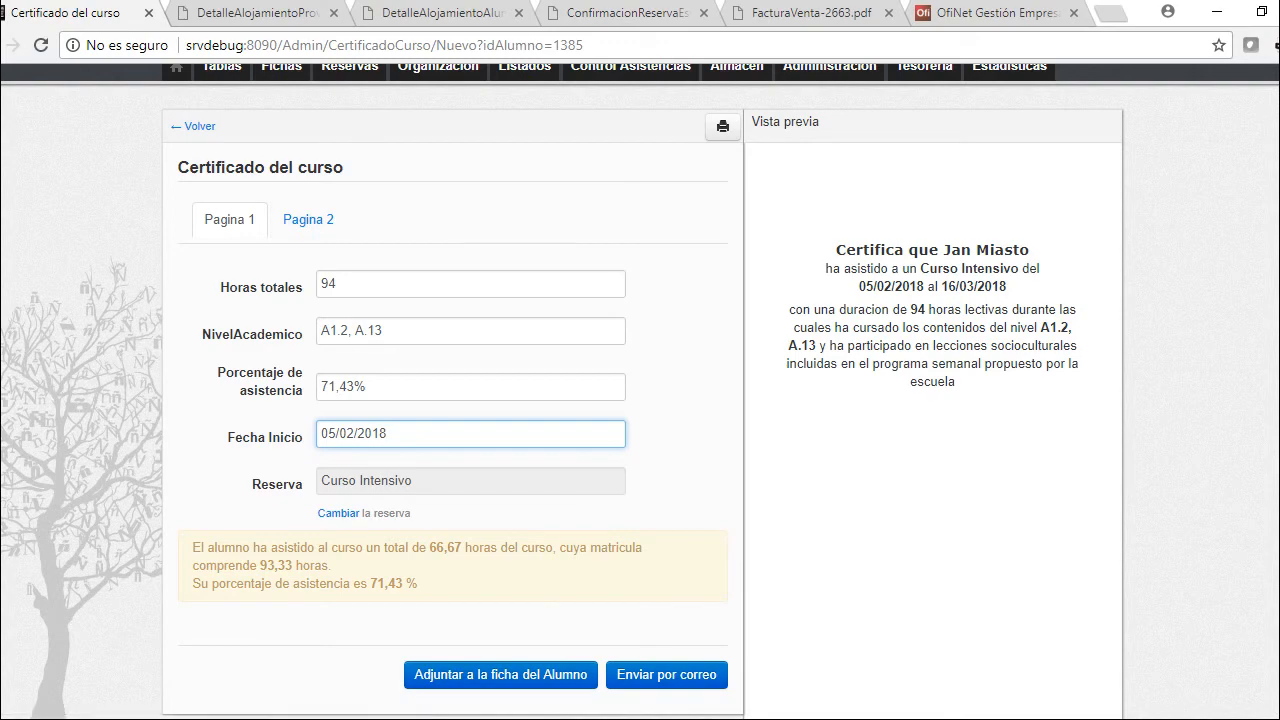
click(308, 219)
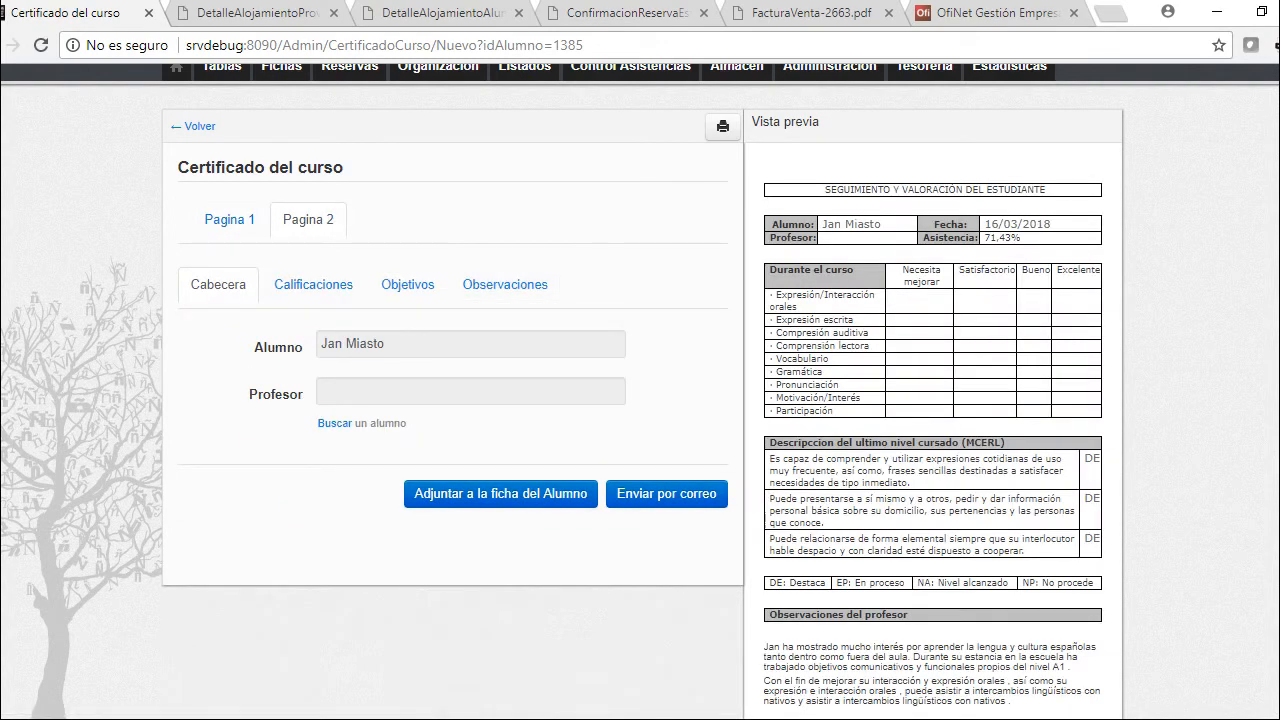
Assign the teacher; grade oral expression and participation Necesita mejorar, reading Bueno, vocabulary and grammar satisfactory
click(335, 423)
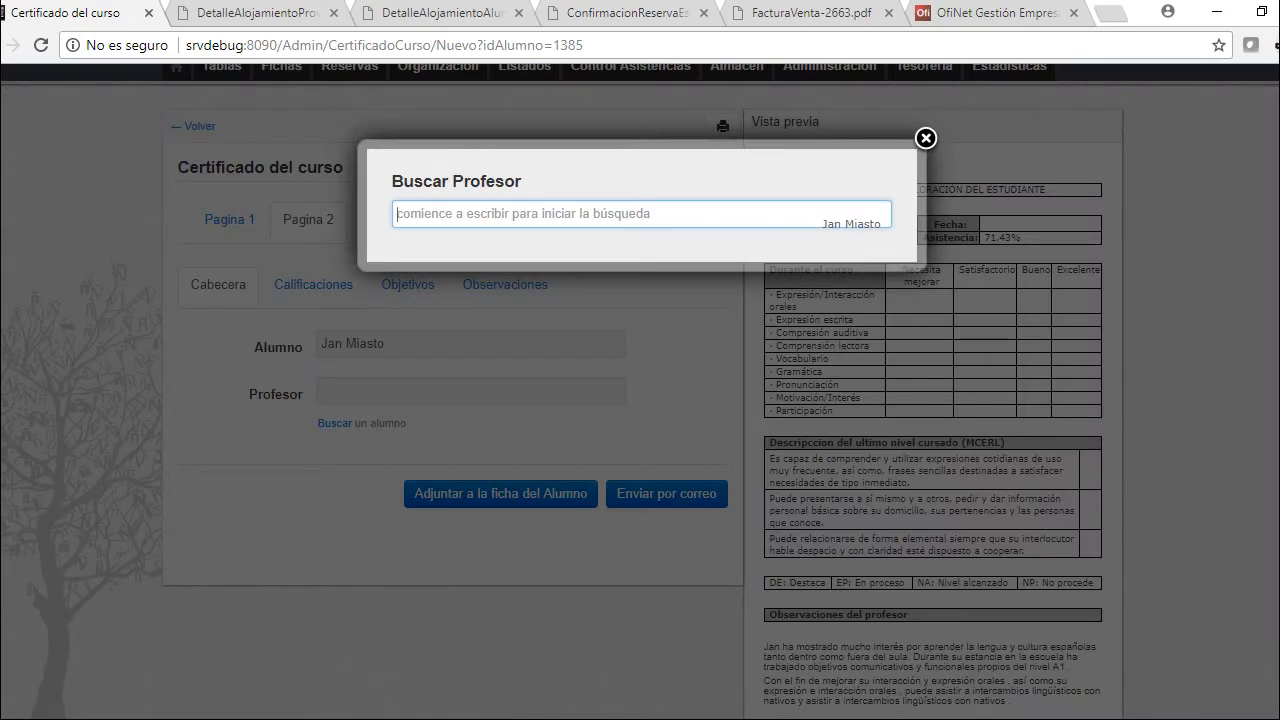
click(500, 297)
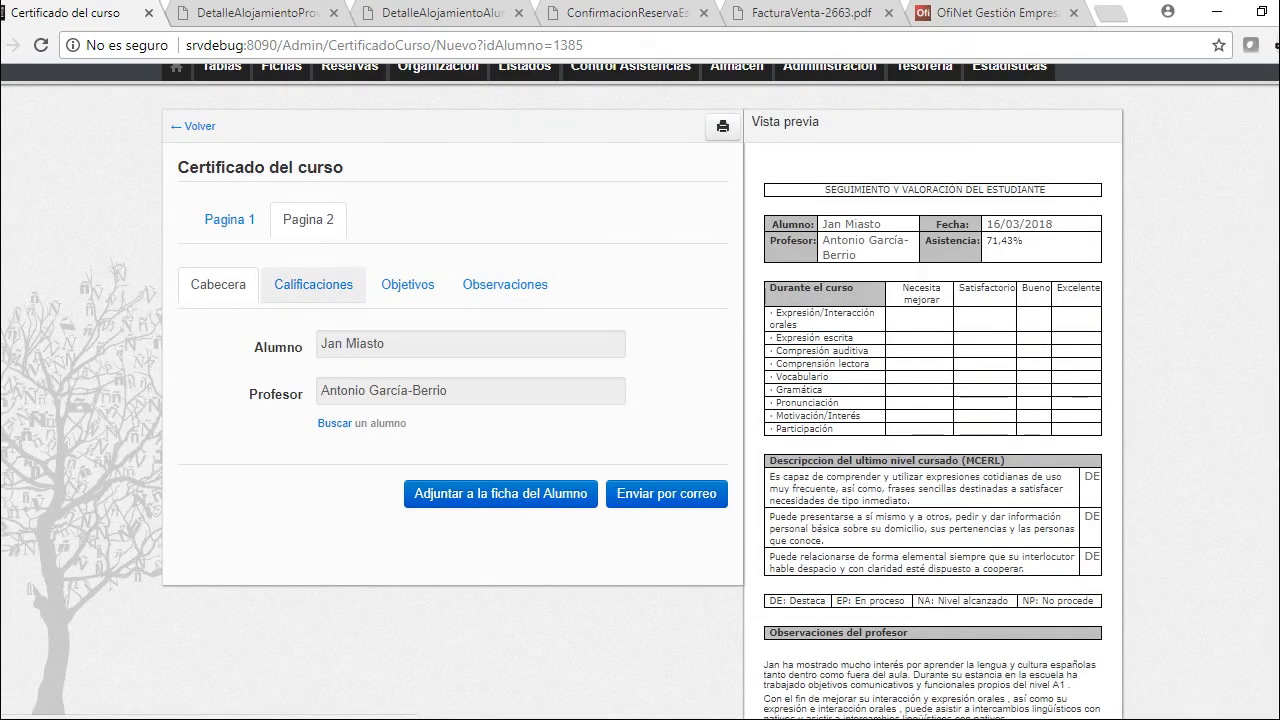
click(313, 284)
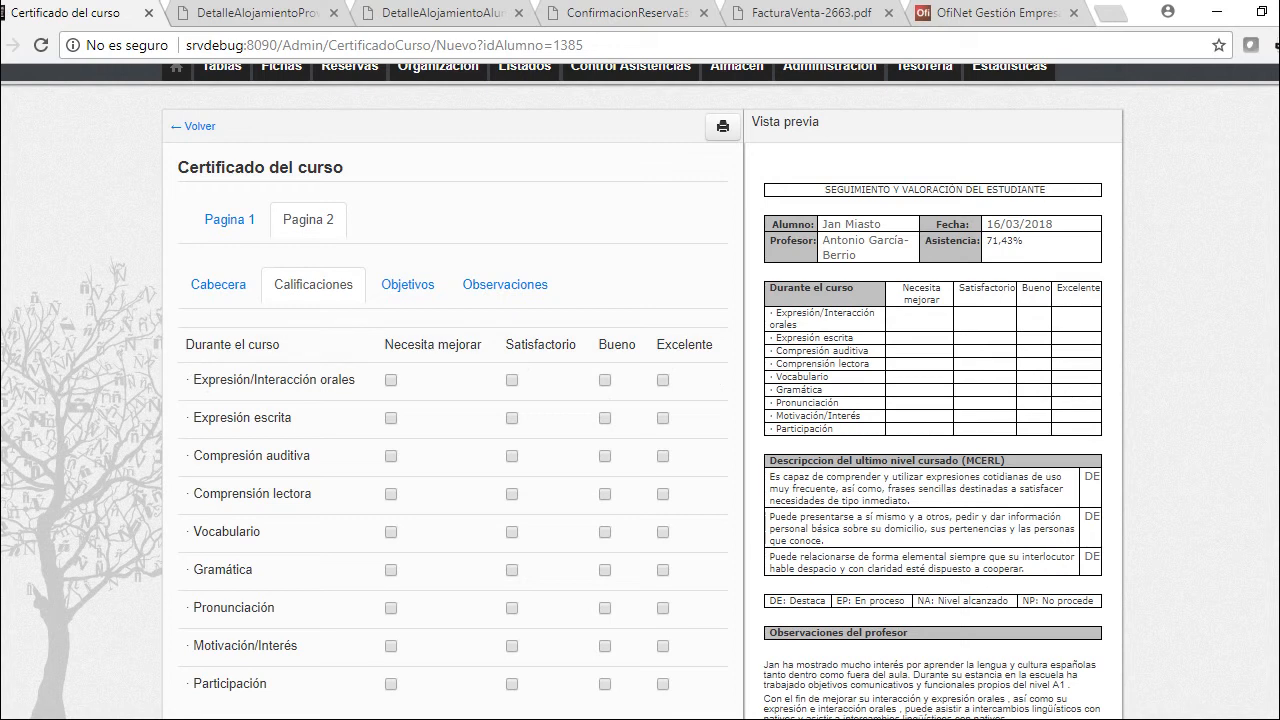
click(391, 380)
click(605, 494)
click(512, 532)
click(512, 570)
click(391, 684)
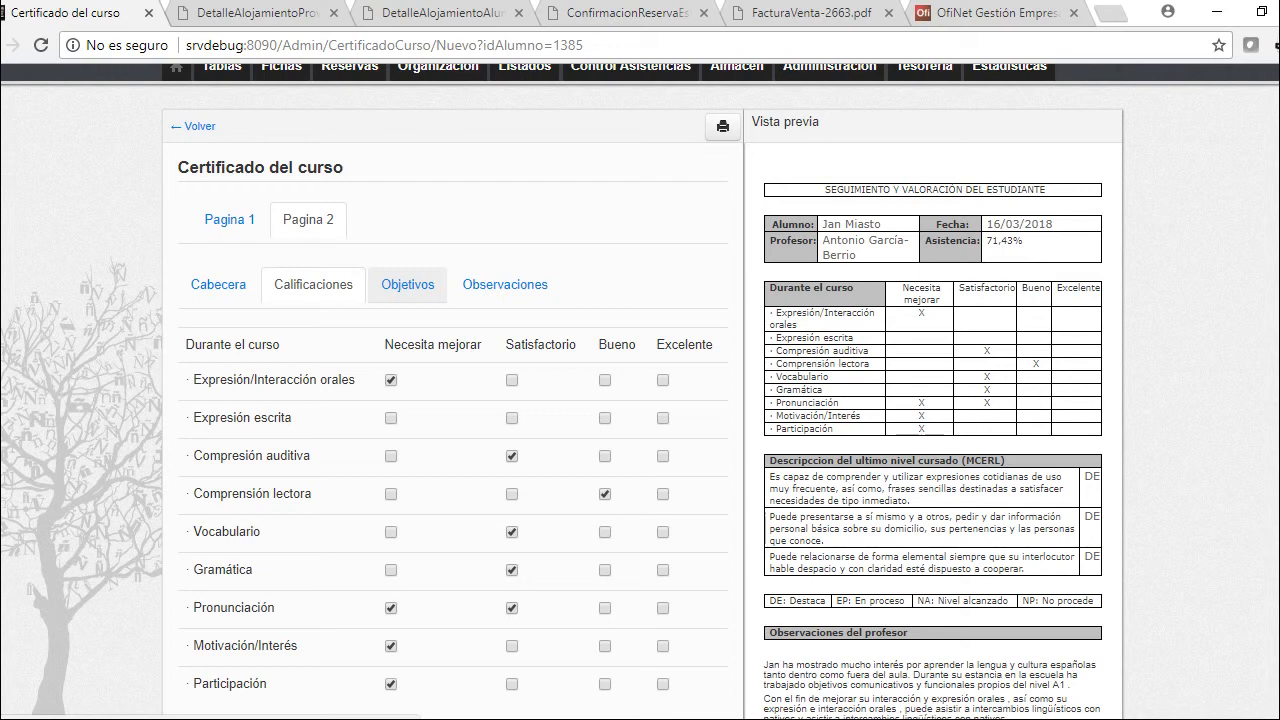
click(407, 284)
click(610, 439)
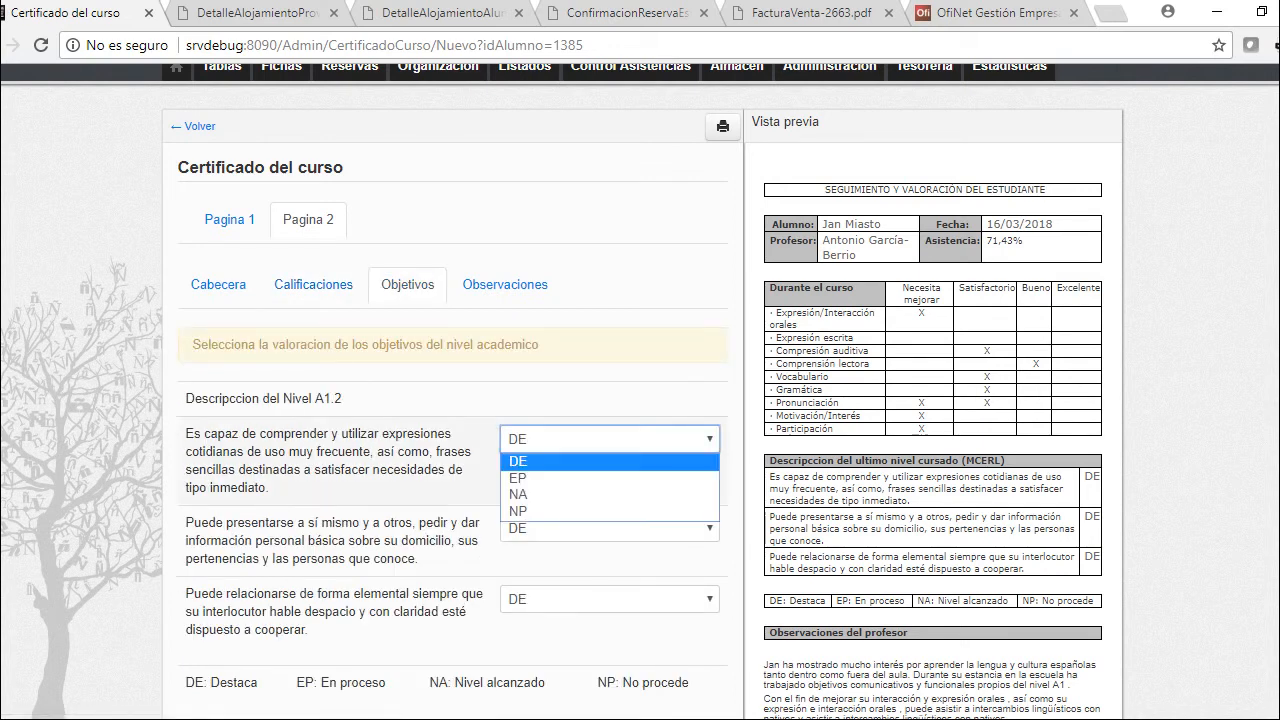
Rate the three A1.2 objectives as EP, NP and EP
click(518, 478)
click(610, 528)
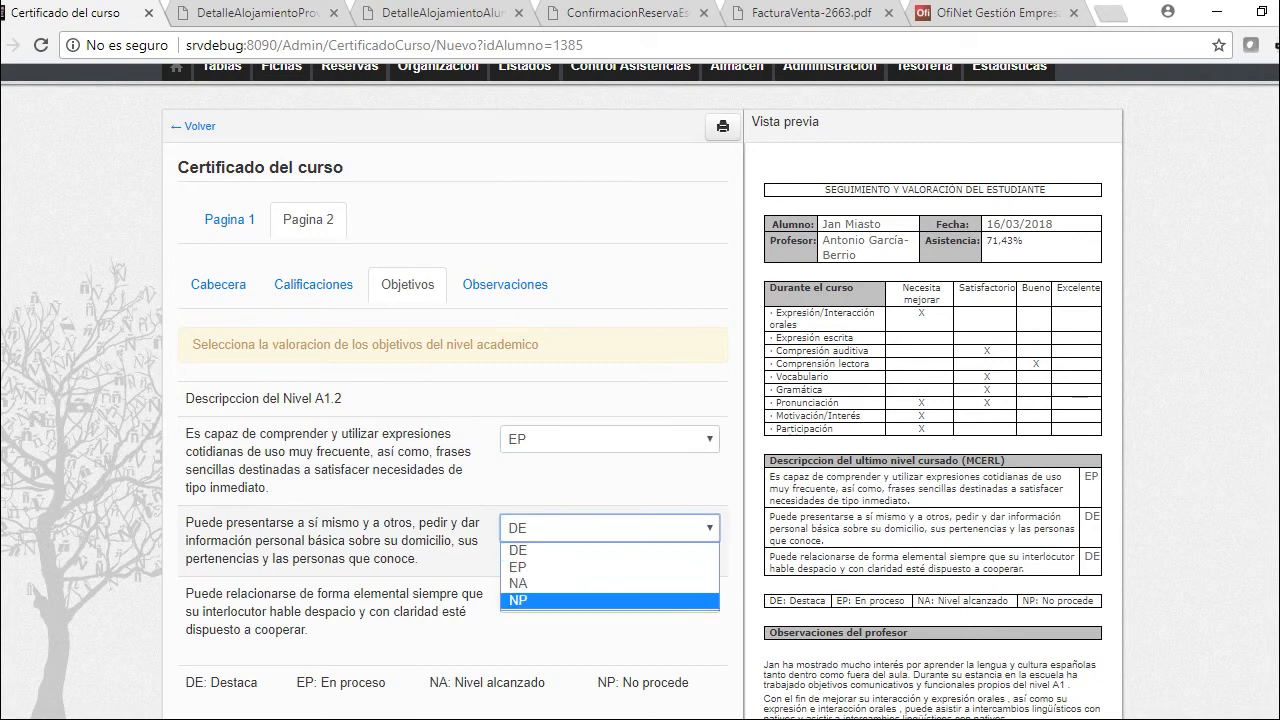
click(518, 603)
click(610, 599)
click(518, 638)
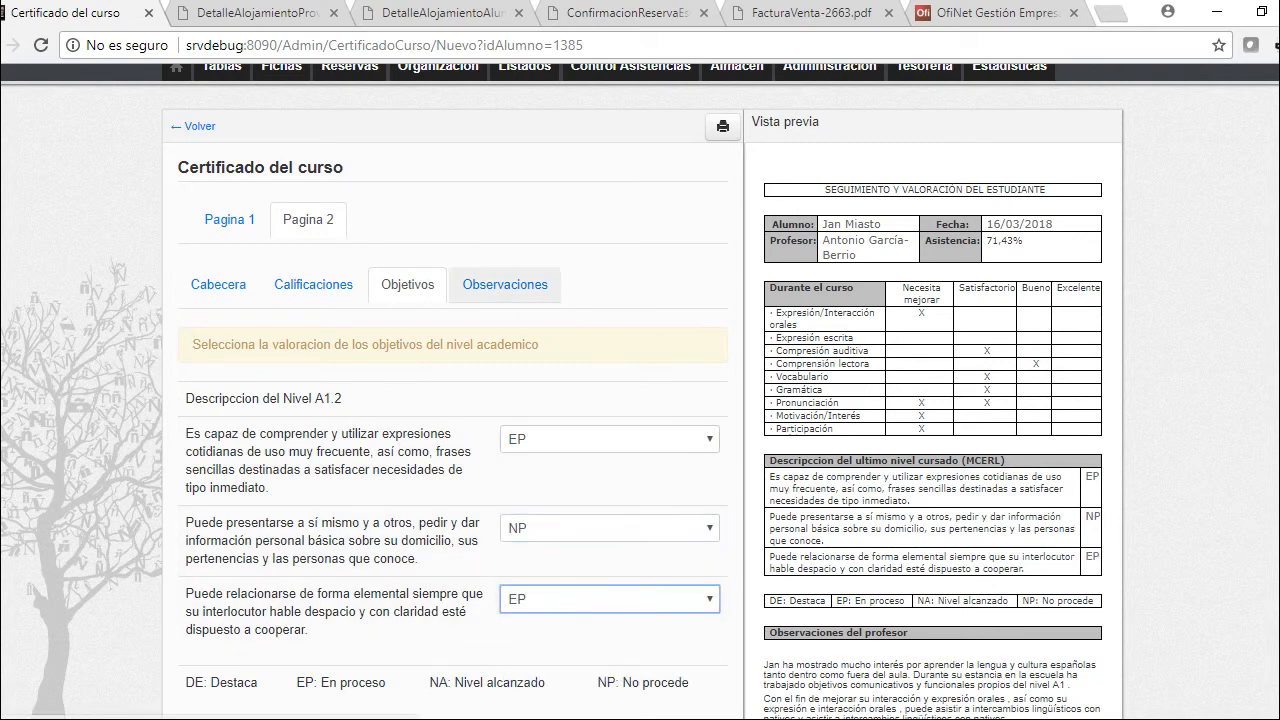
Bring up the teacher's observations section of the certificate
click(505, 284)
scroll(640, 400, down, 2)
scroll(640, 400, up, 1)
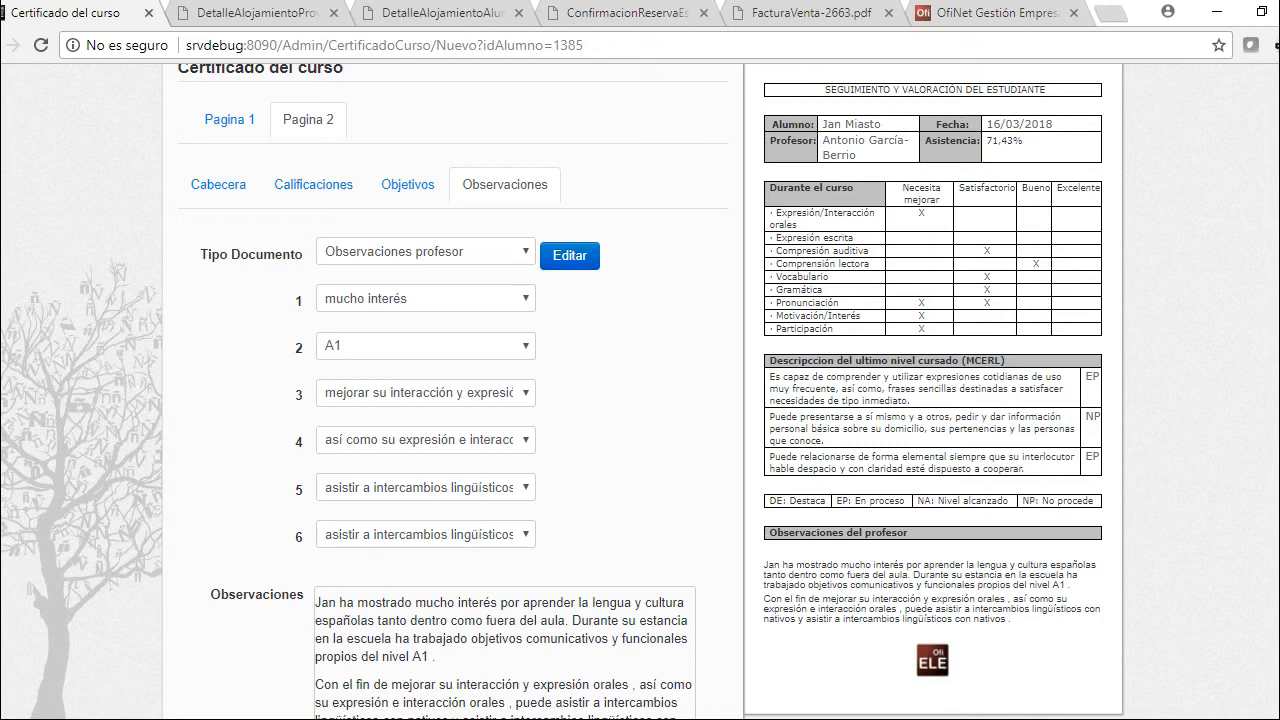
Set observation phrases 1, 3, 5 and 6: mucha motivación, comprensión lectora, radio y podcast, noticias en español
click(425, 298)
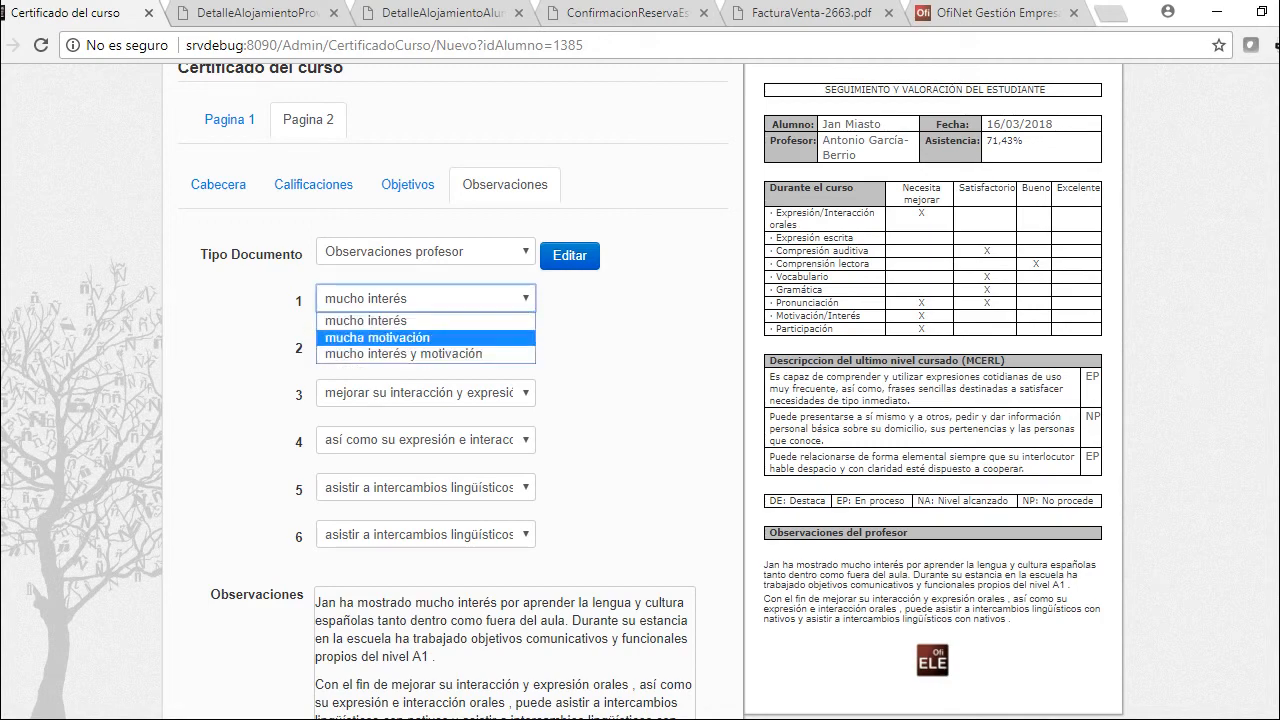
click(370, 334)
click(425, 392)
click(415, 465)
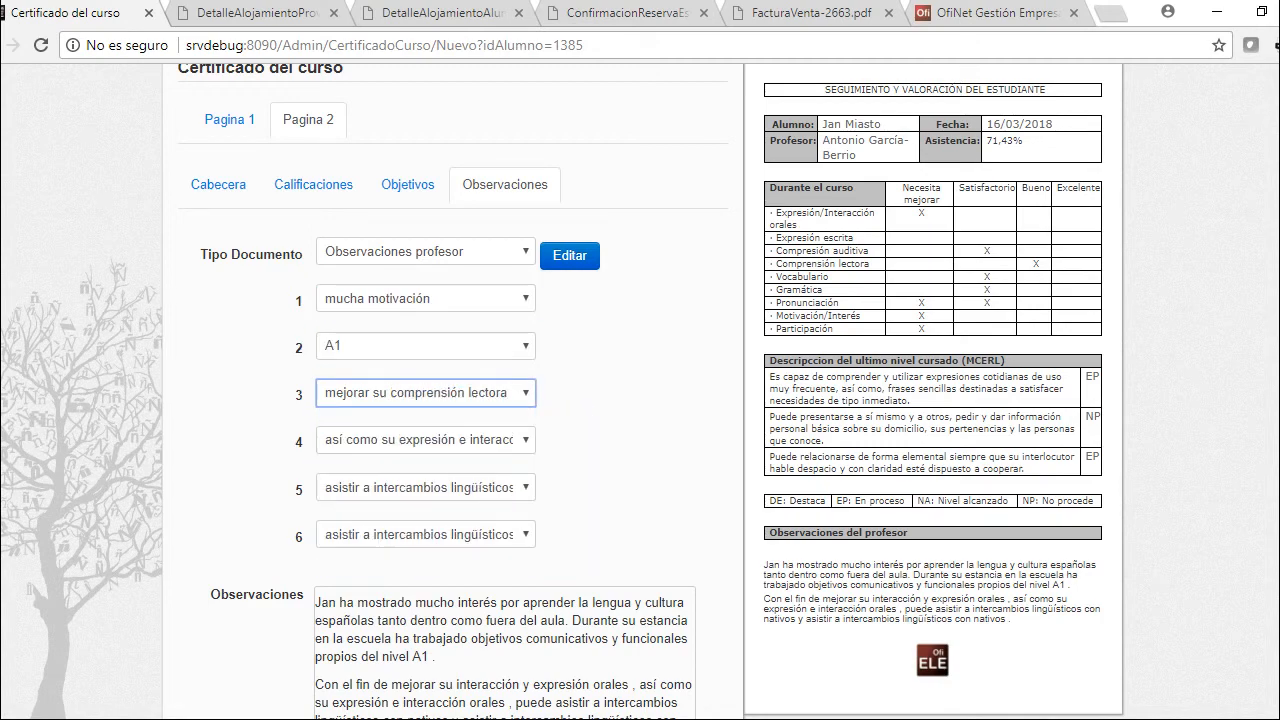
click(425, 487)
click(420, 544)
click(425, 534)
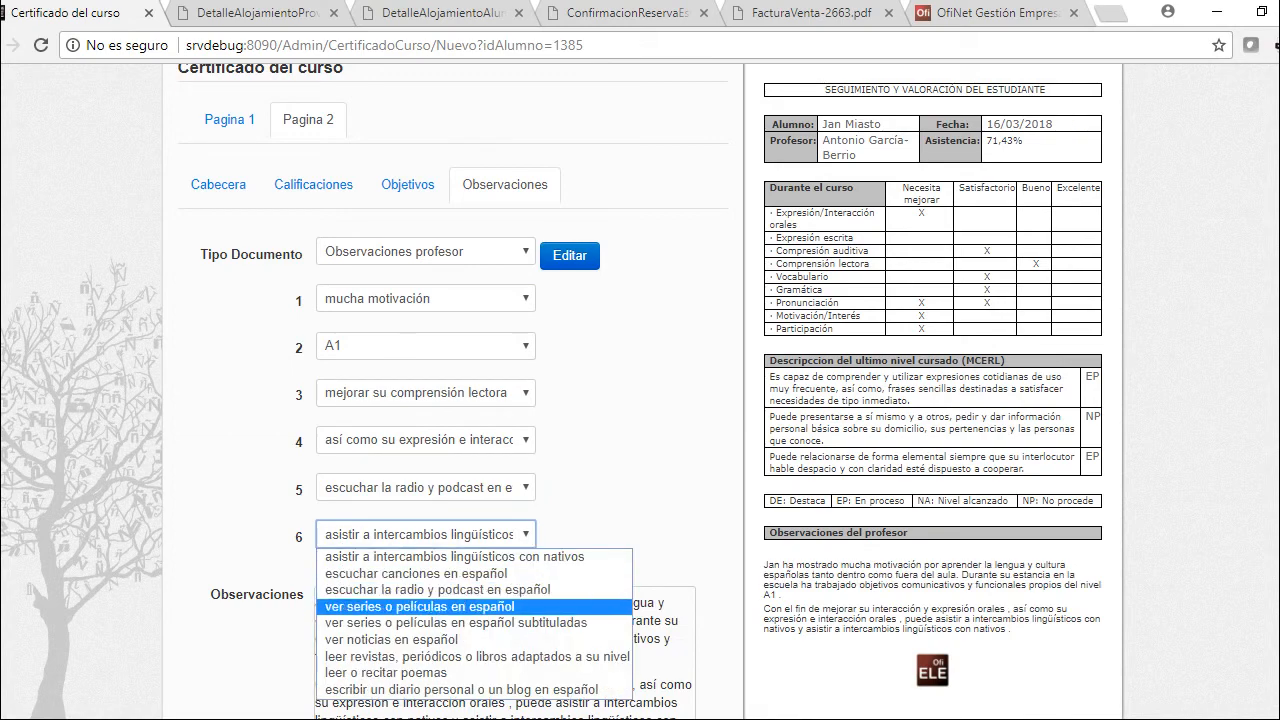
click(390, 639)
Remove the stray dot from the observations text, append a 'prueba' line, and open the email form
click(533, 684)
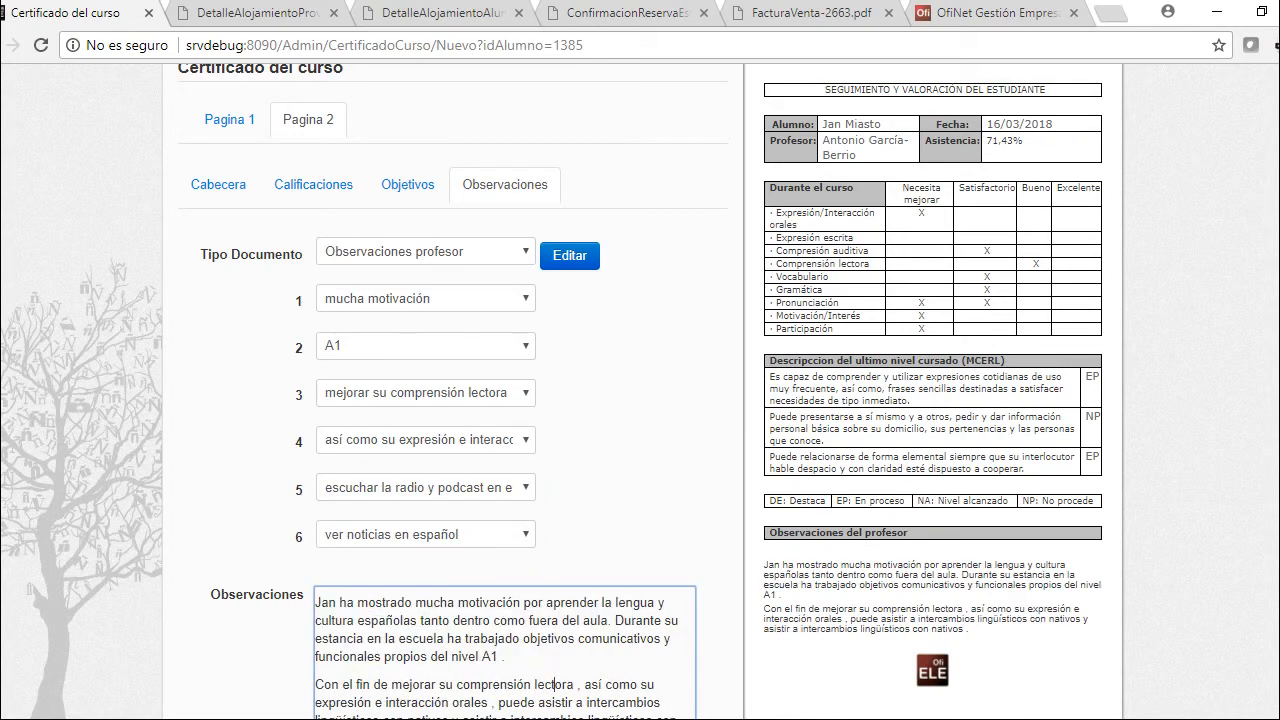
scroll(533, 684, down, 3)
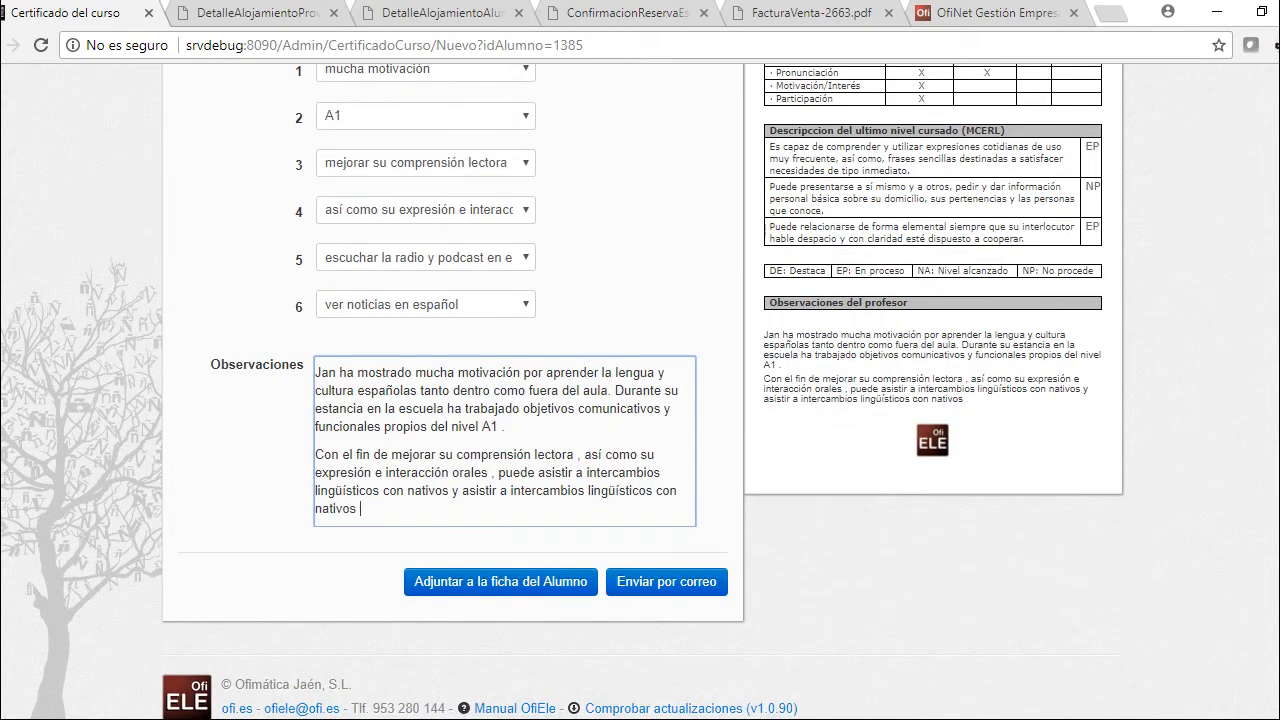
key(BackSpace)
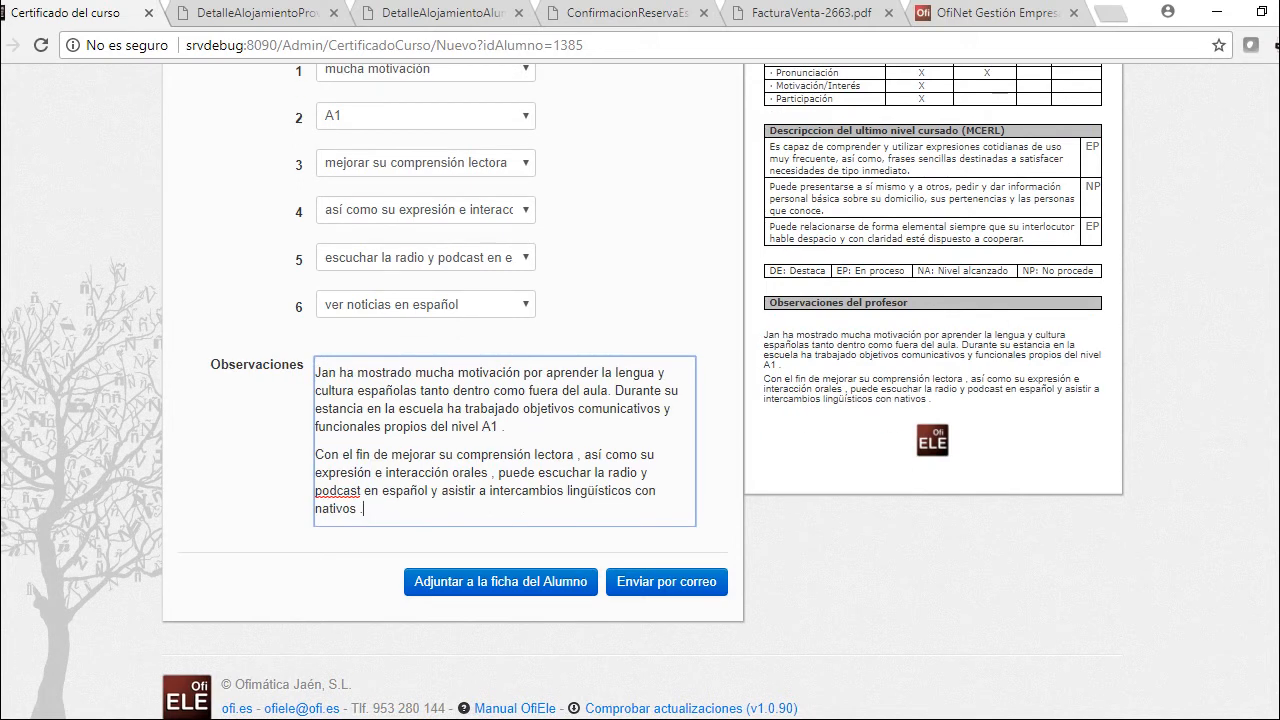
key(Return)
key(Return)
key(Return)
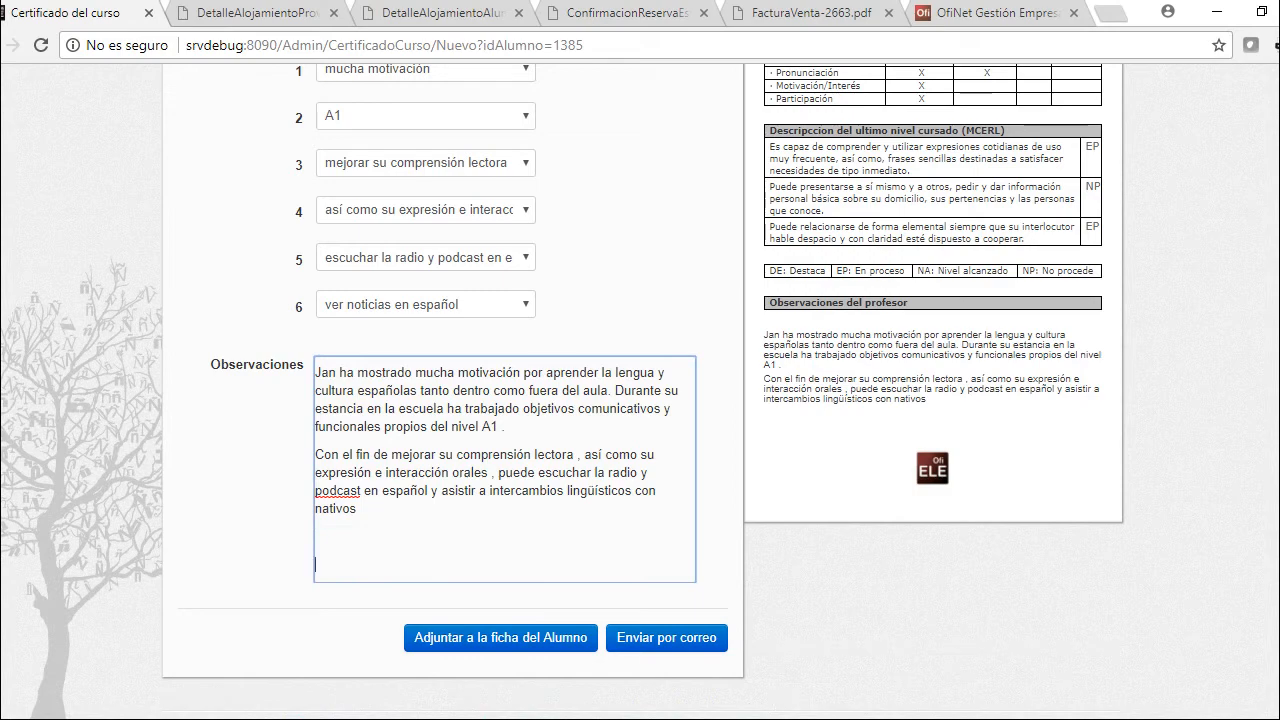
text(prueba)
scroll(640, 400, up, 3)
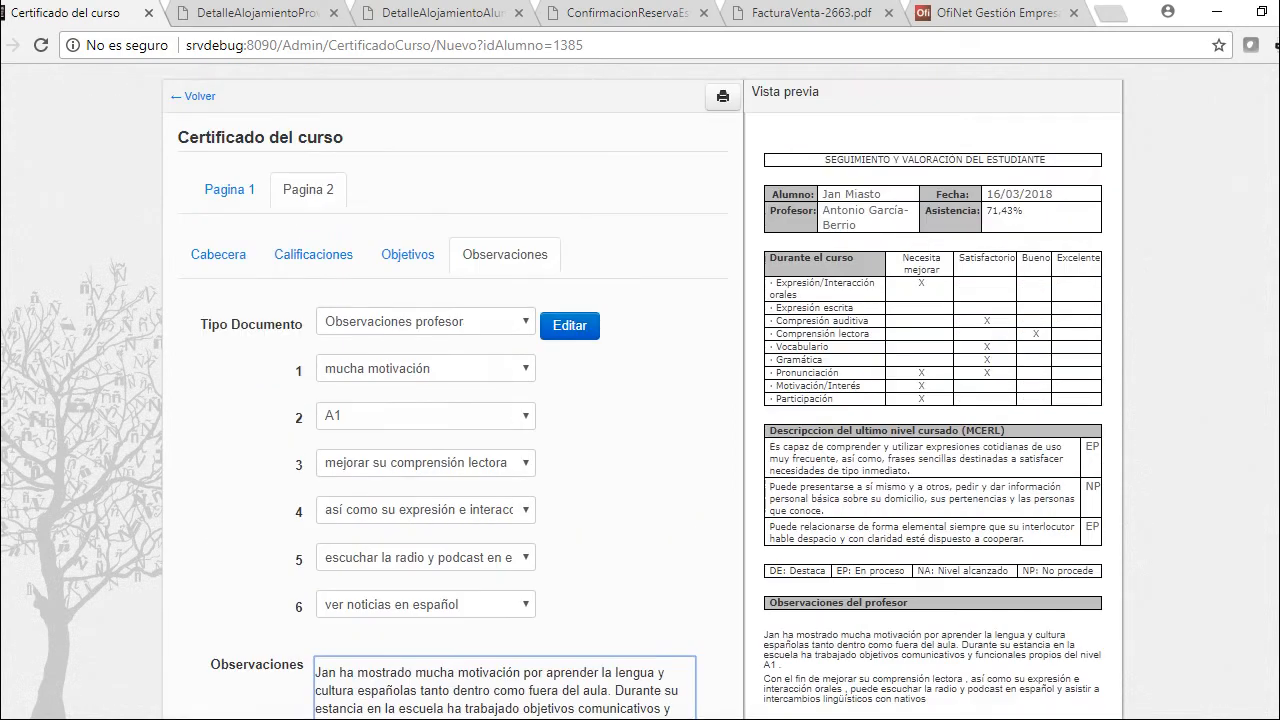
scroll(640, 400, down, 4)
scroll(640, 400, up, 5)
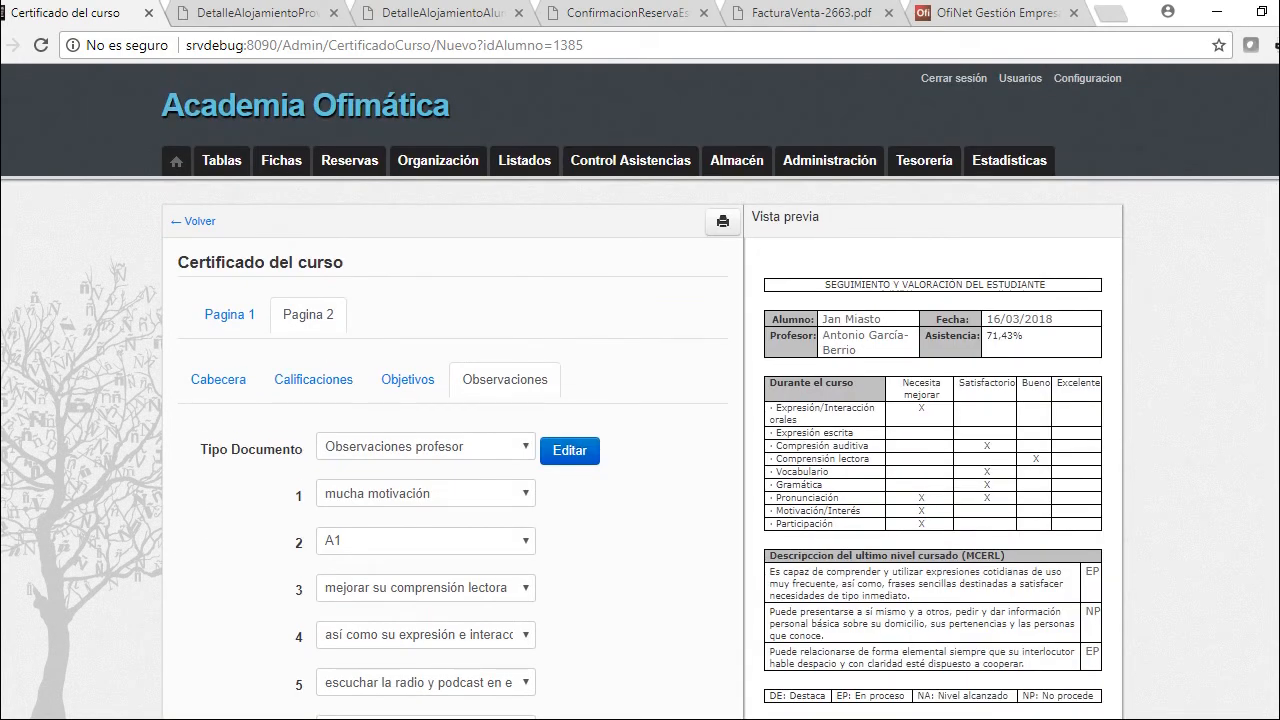
scroll(640, 400, down, 4)
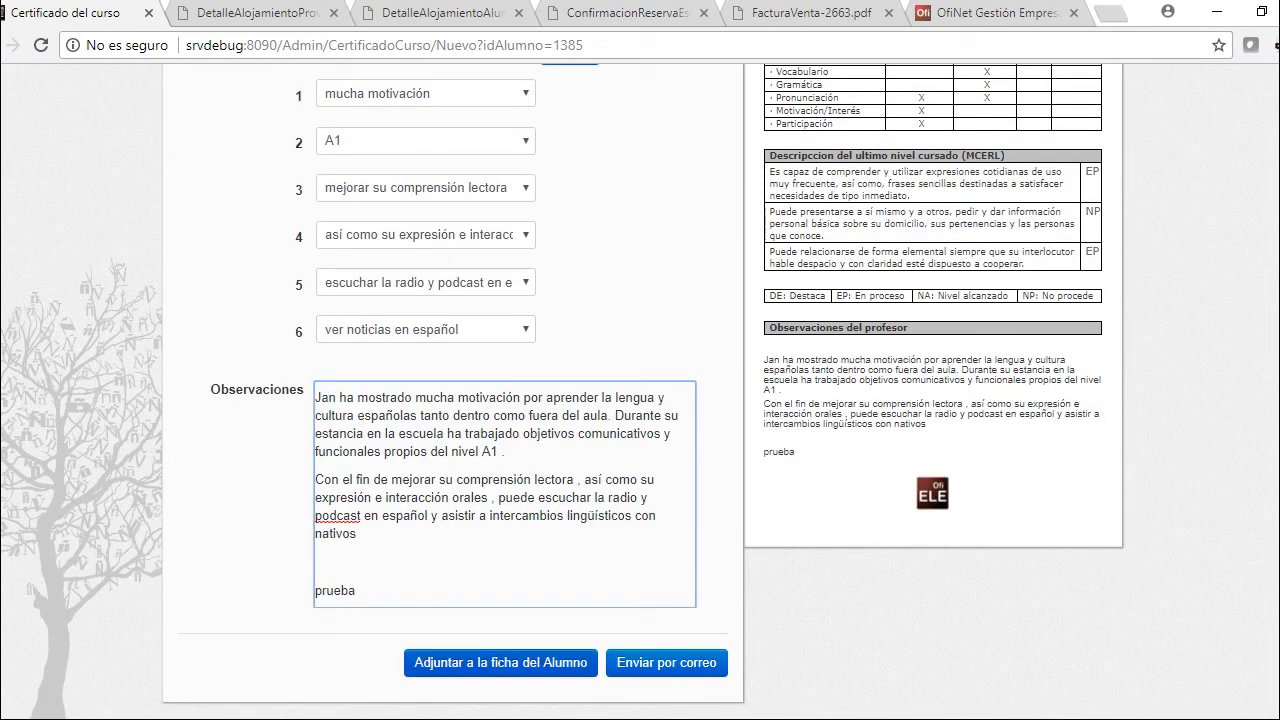
scroll(640, 400, up, 1)
scroll(640, 400, down, 1)
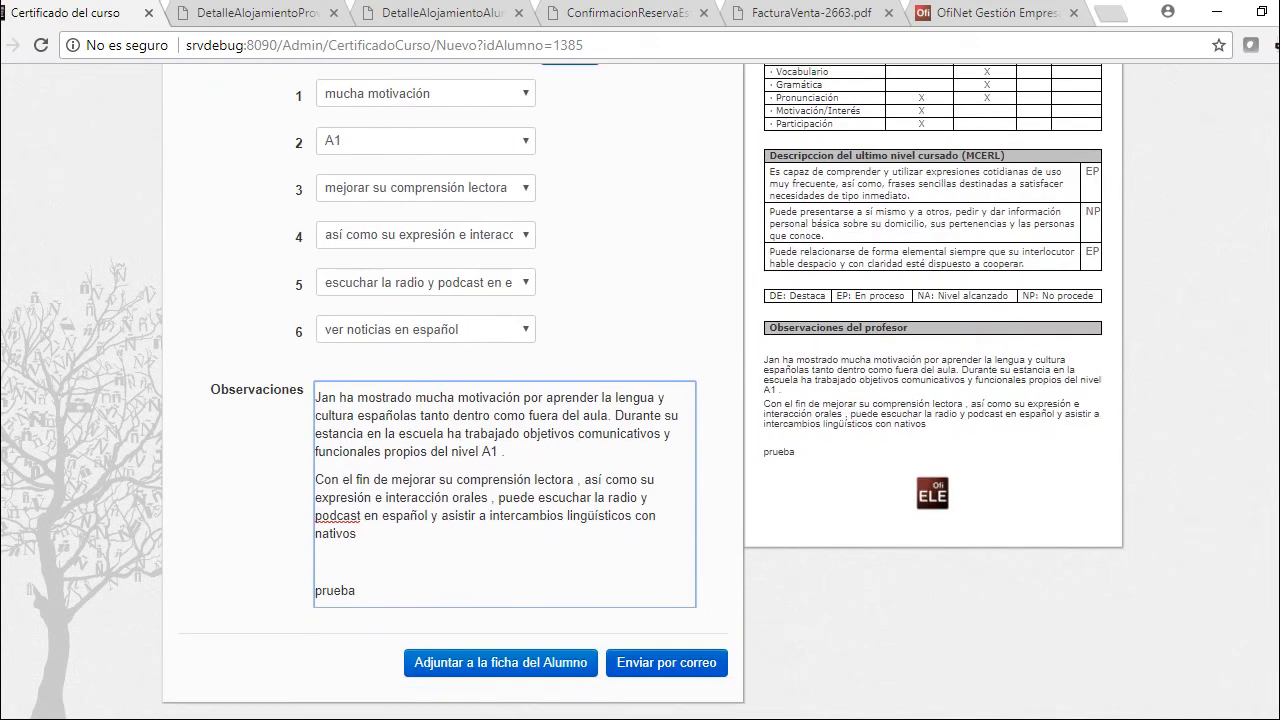
click(666, 662)
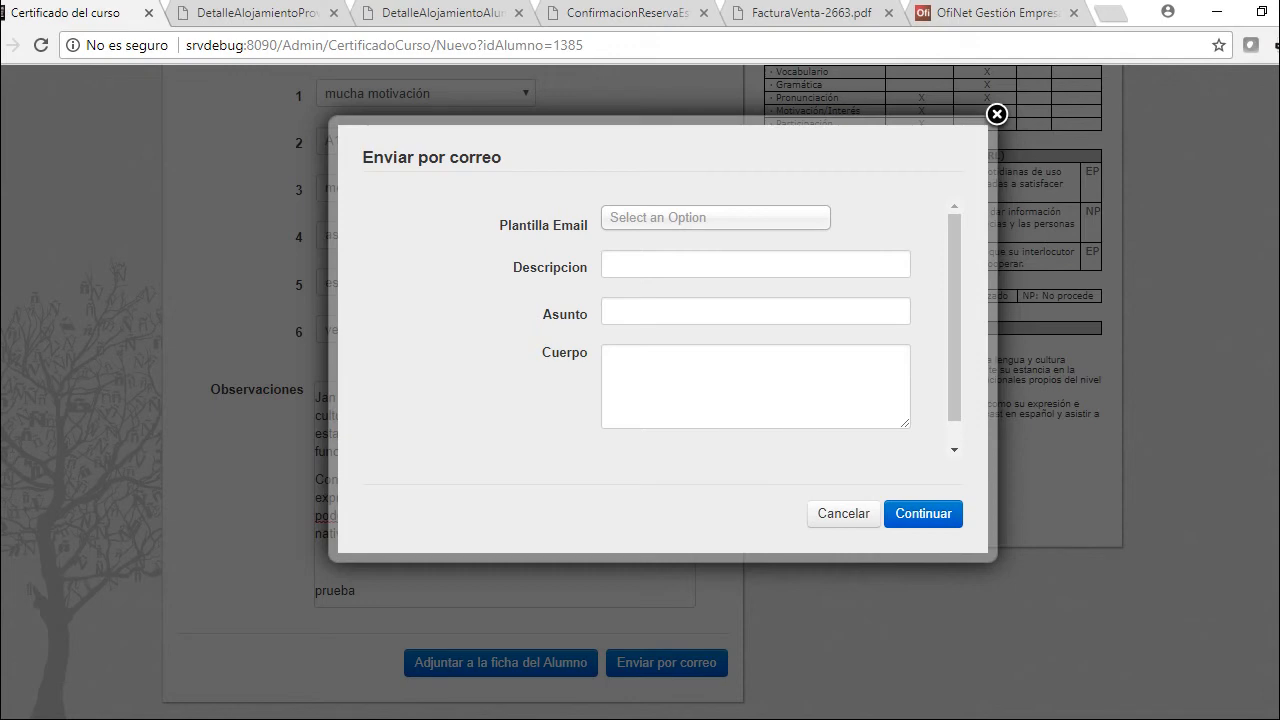
Close the email form without sending and return to page 1 of the certificate
key(Escape)
scroll(640, 390, up, 3)
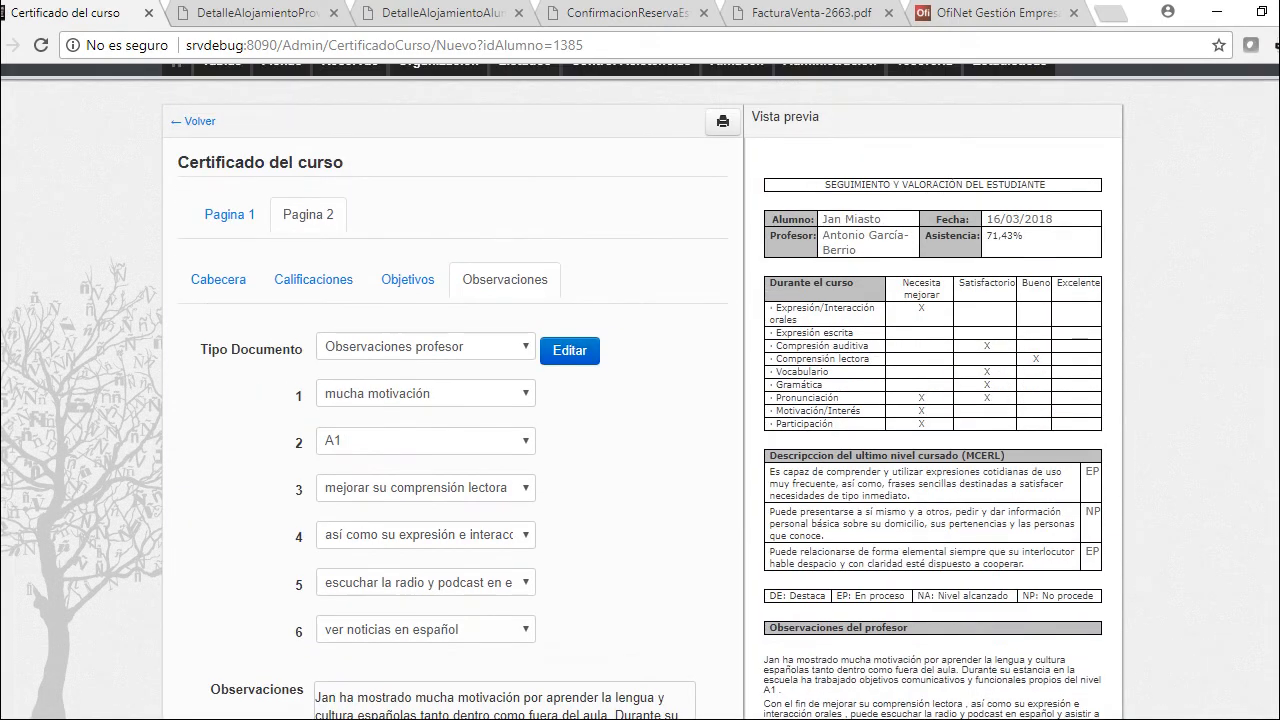
click(229, 214)
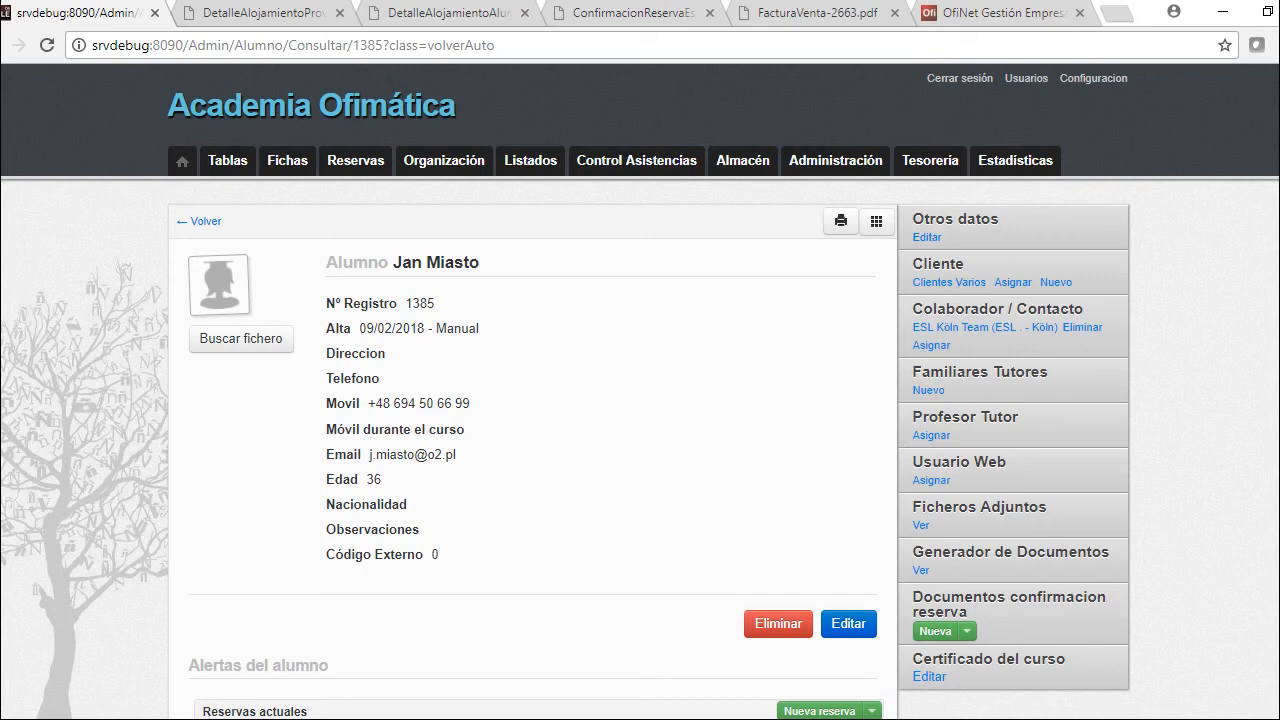
Open the student's Curso Intensivo booking (05/02–16/03/2018) and scroll to its pauses section
scroll(640, 400, down, 5)
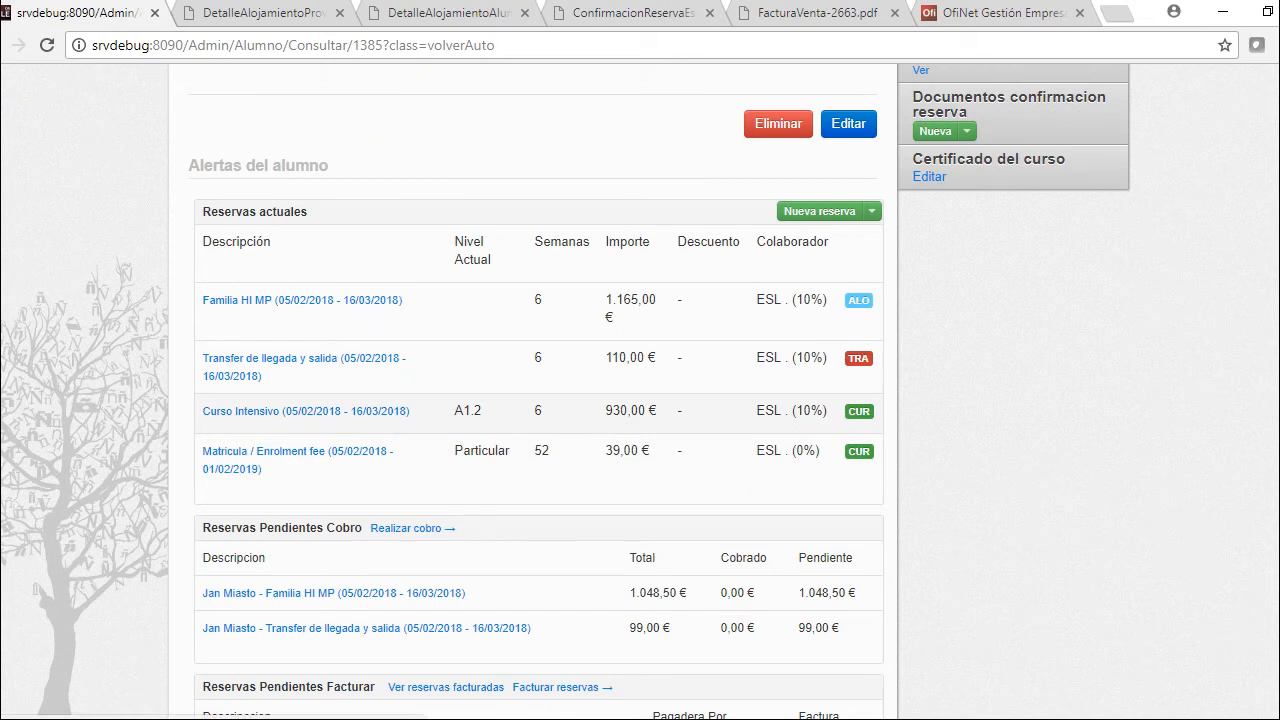
click(305, 410)
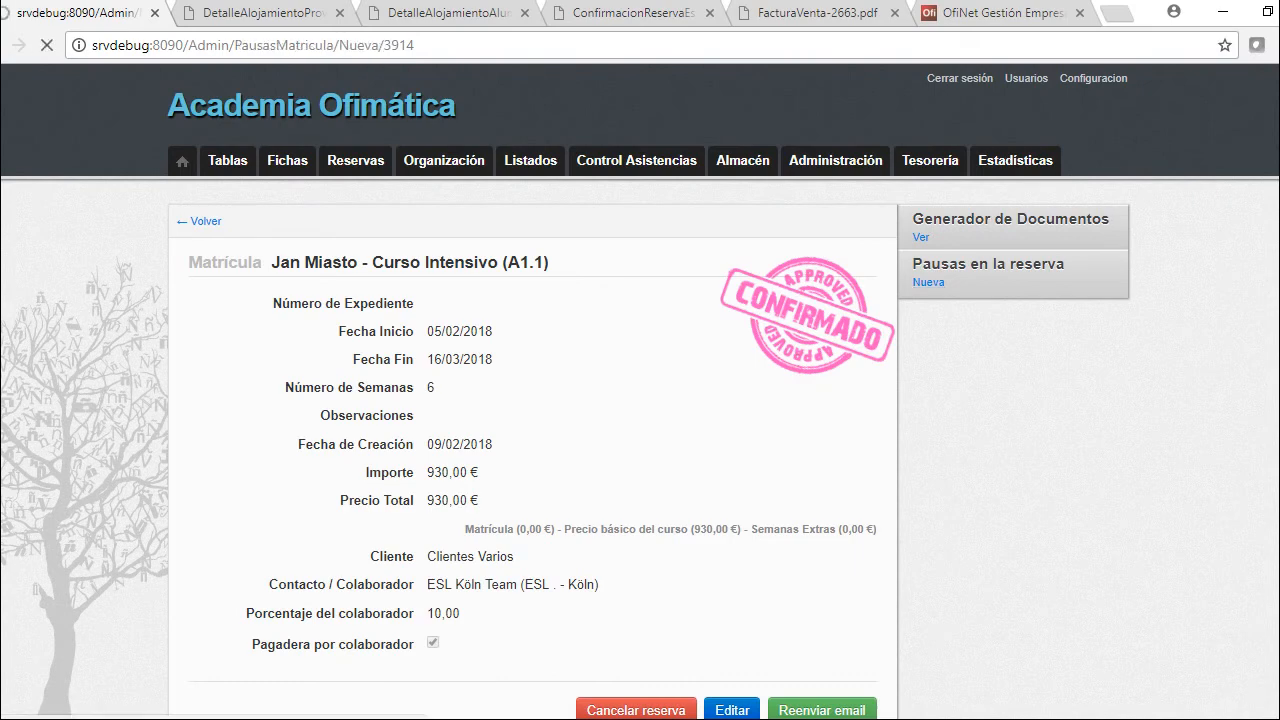
scroll(532, 400, down, 2)
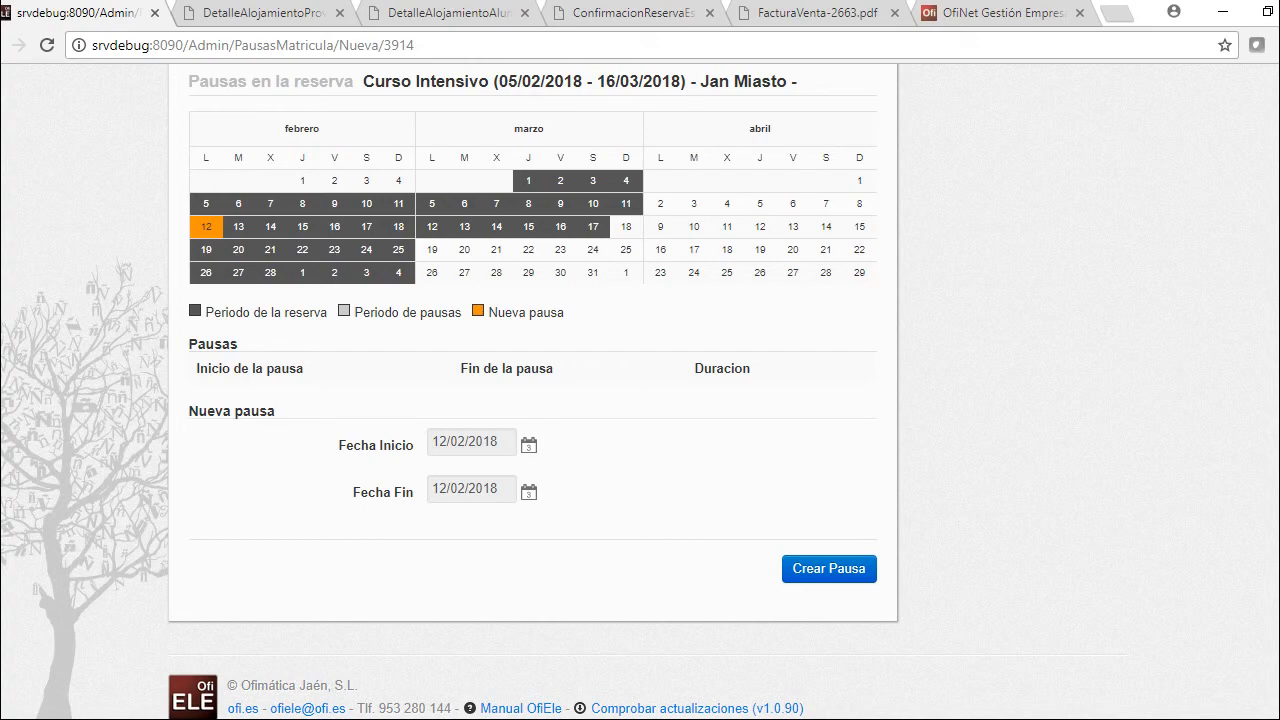
Create a 7-day pause from 26/02/2018 to 04/03/2018, then return to the student's record
click(470, 441)
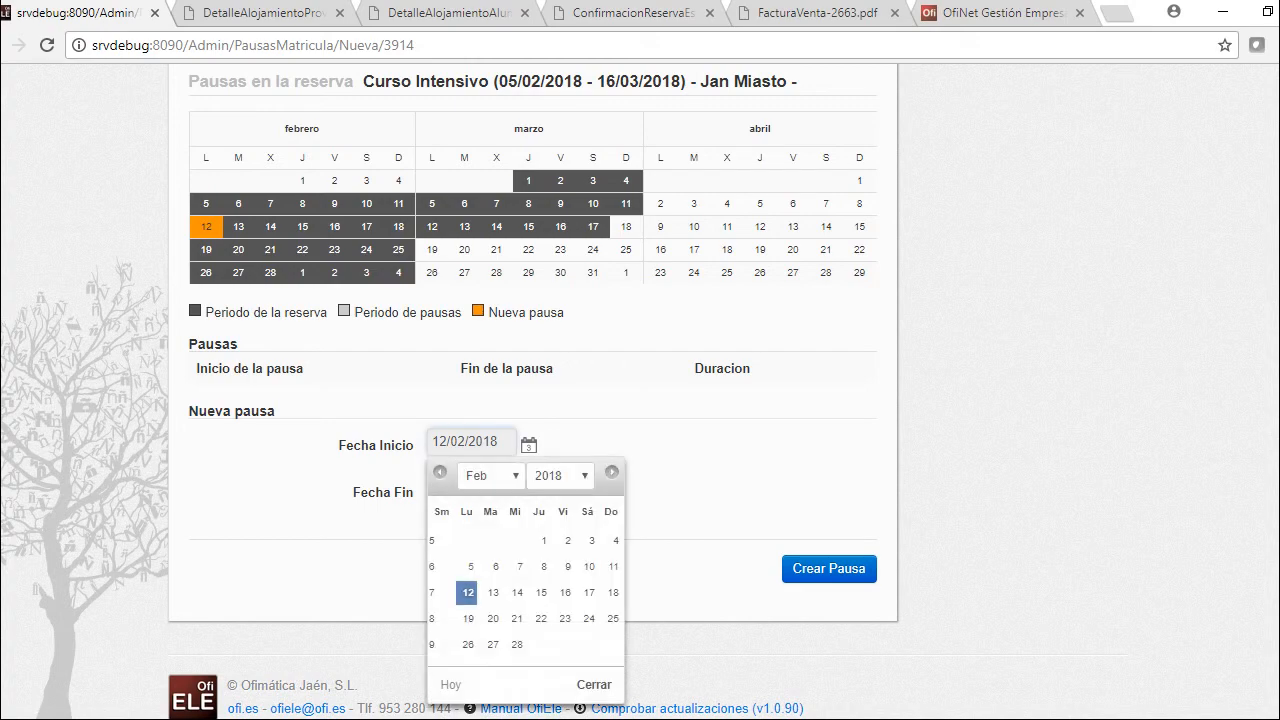
click(467, 644)
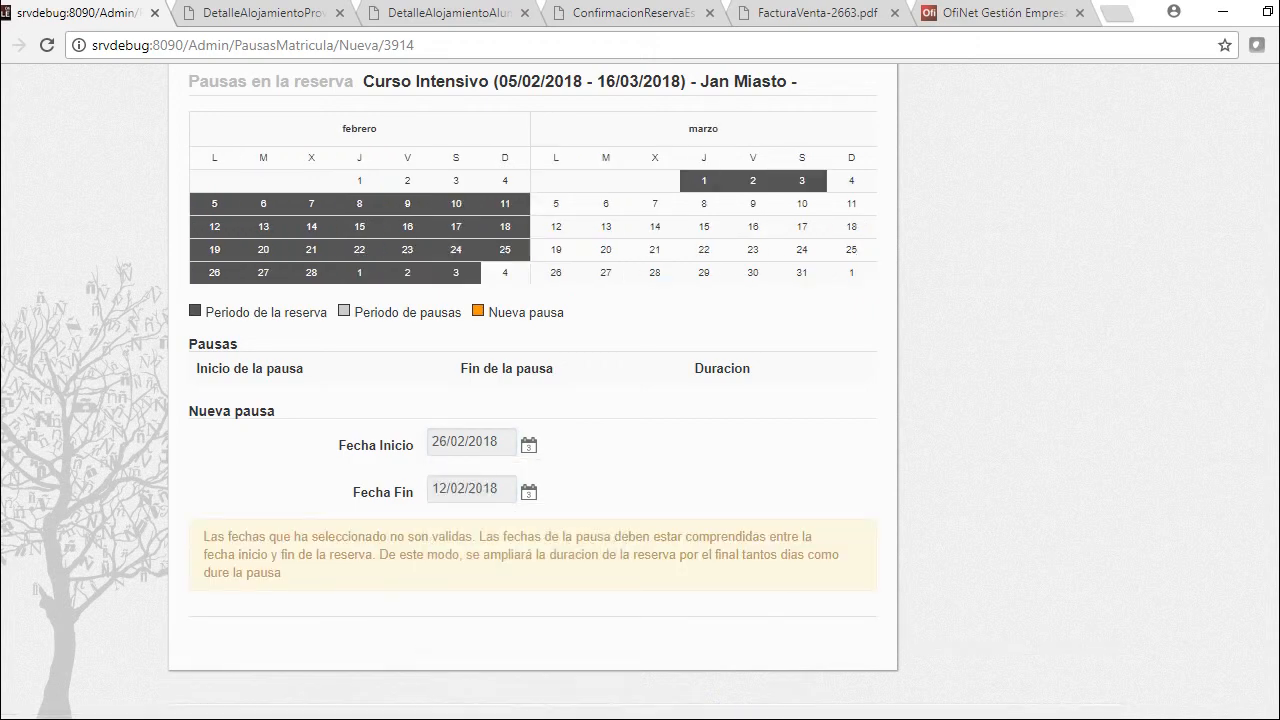
click(470, 488)
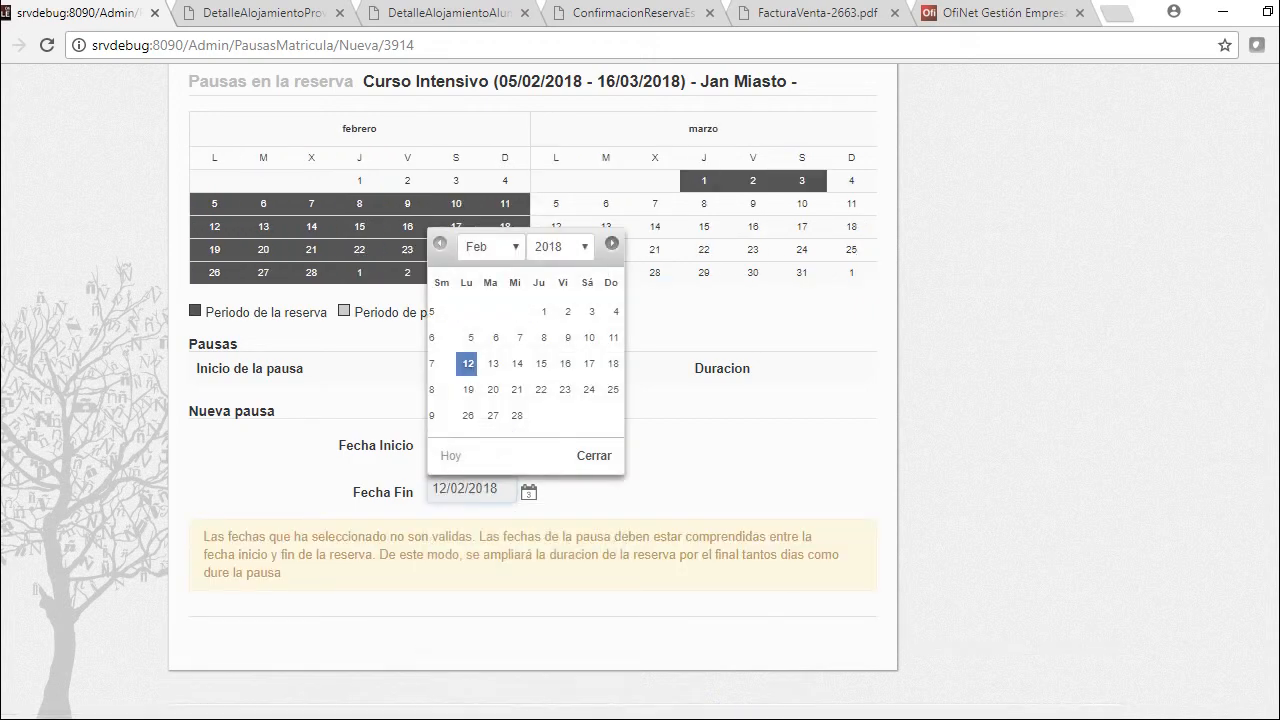
click(612, 243)
click(616, 311)
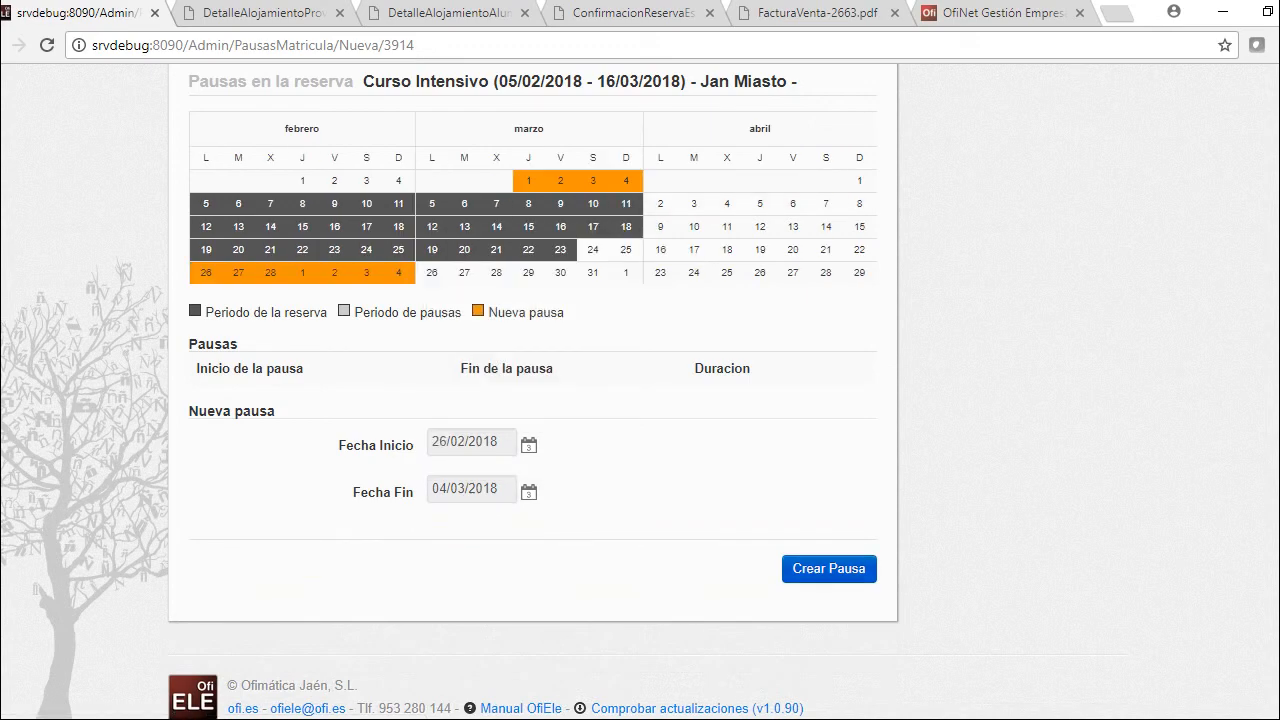
click(829, 568)
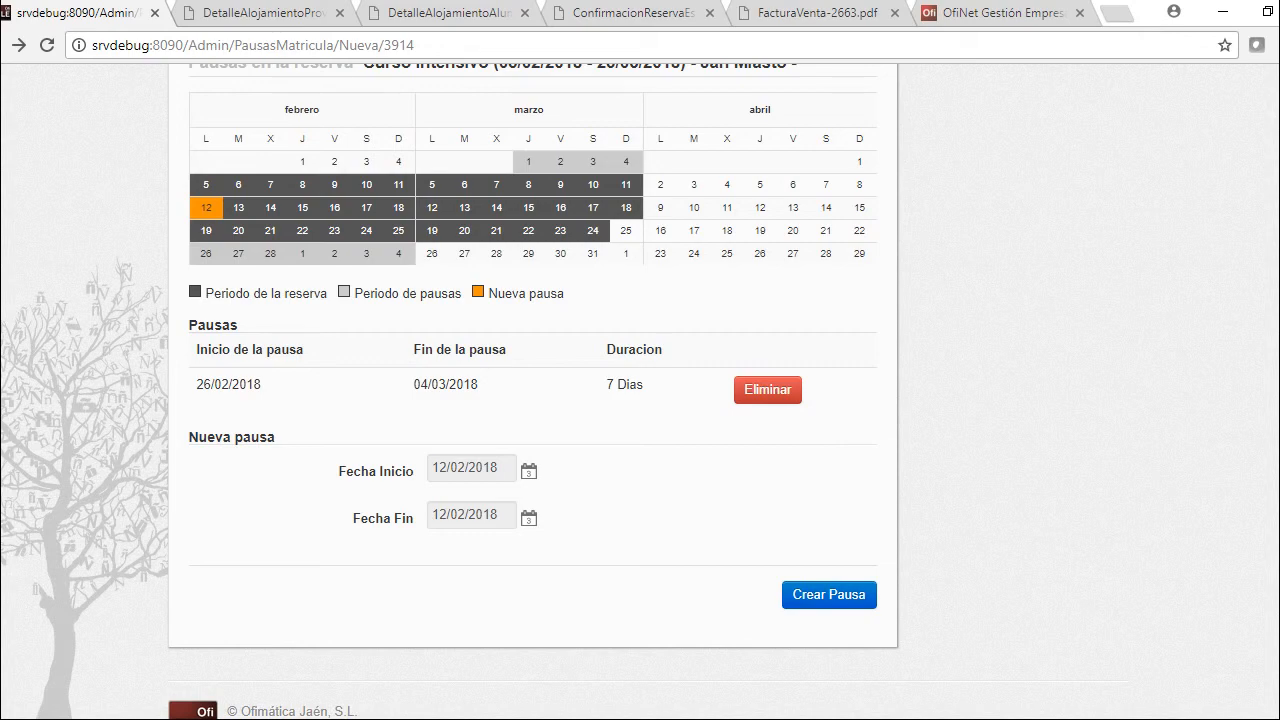
scroll(532, 400, up, 1)
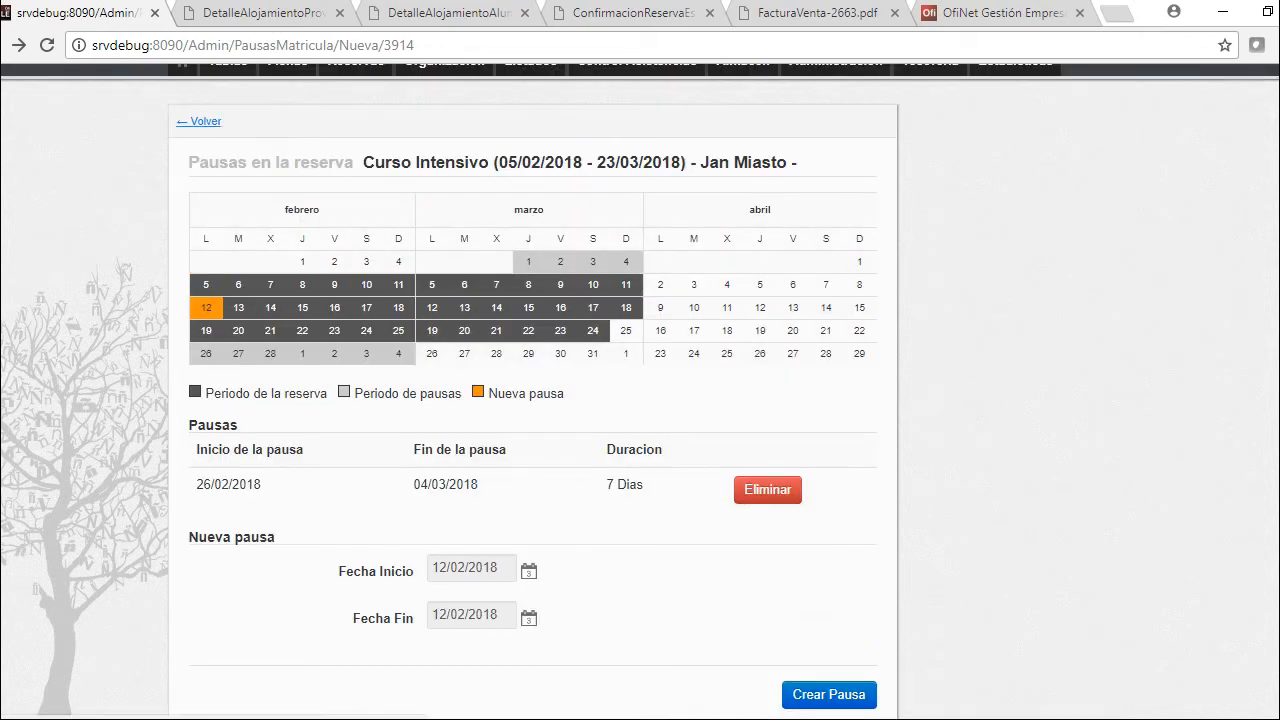
click(199, 121)
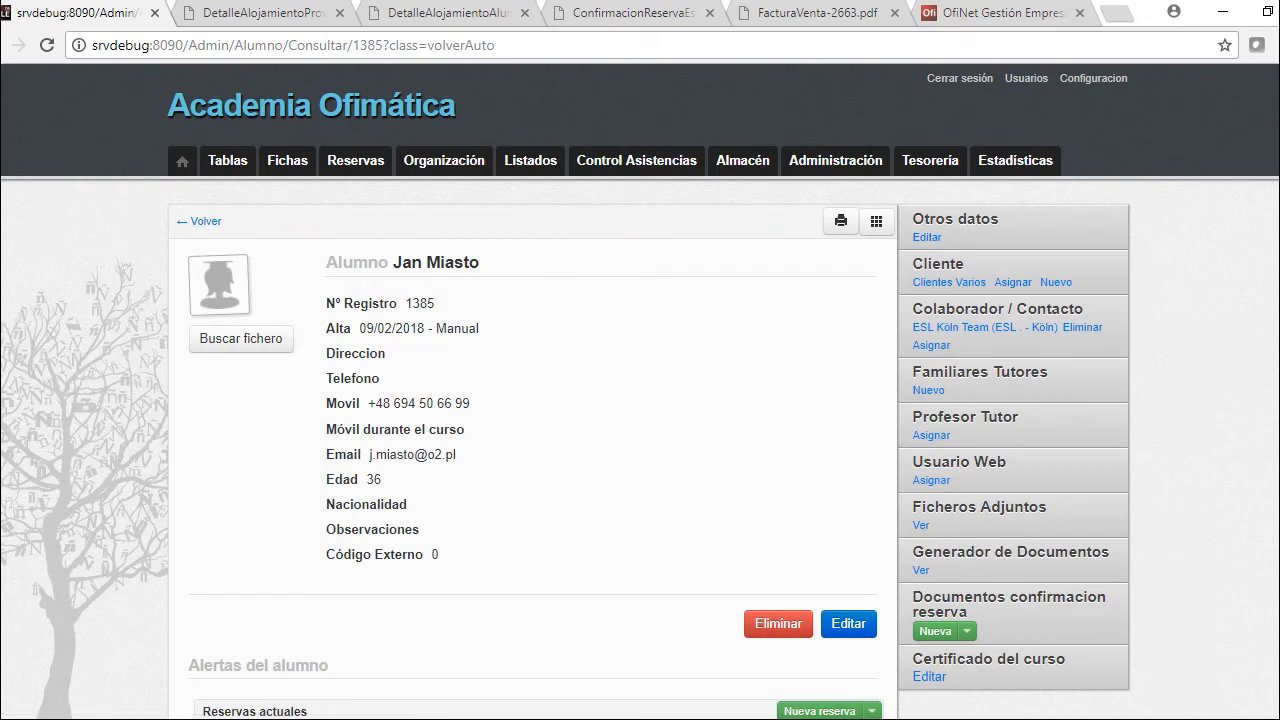
Confirm the Curso Intensivo now ends 23/03/2018, then go to Organización > Asignación de cursos
scroll(640, 400, down, 4)
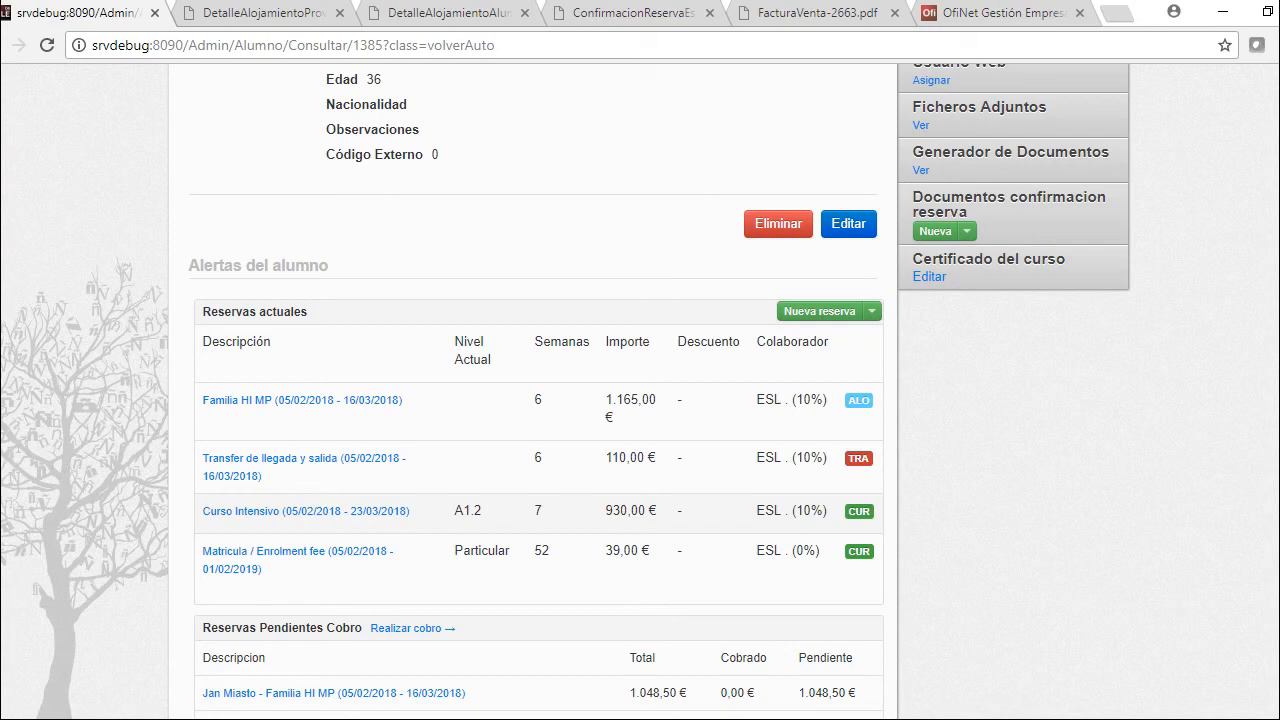
scroll(640, 400, up, 5)
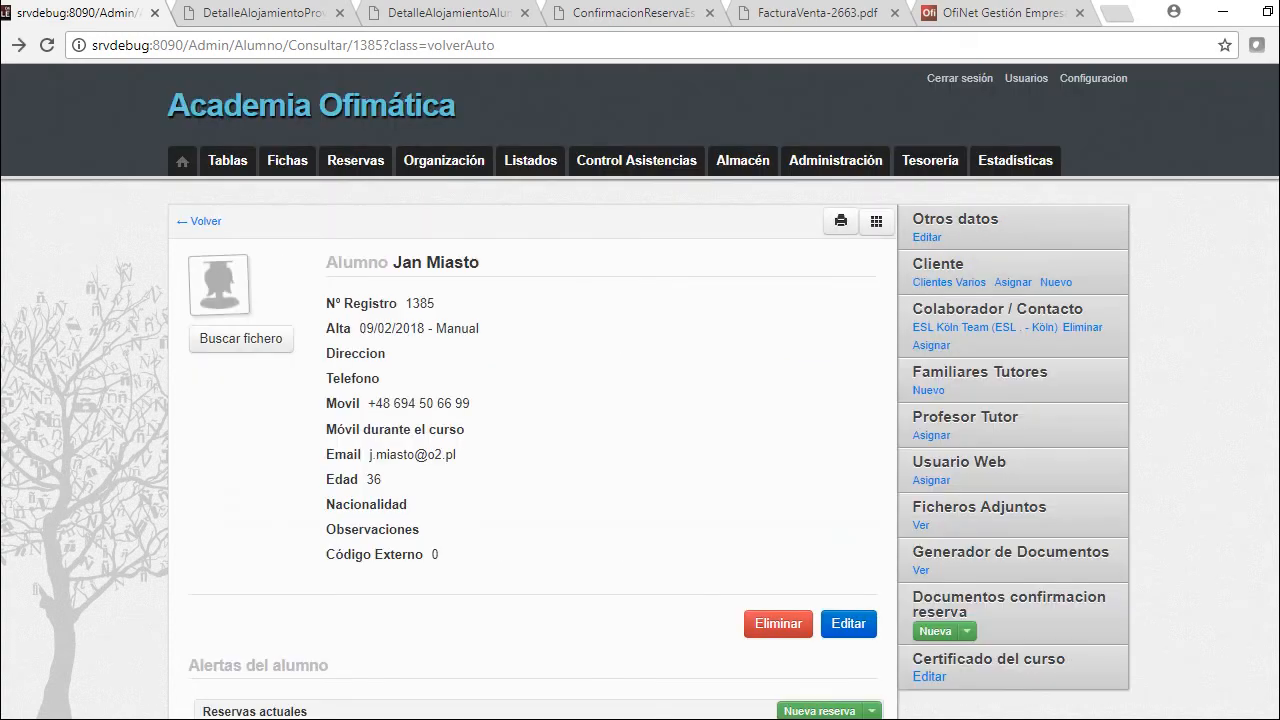
scroll(640, 400, down, 3)
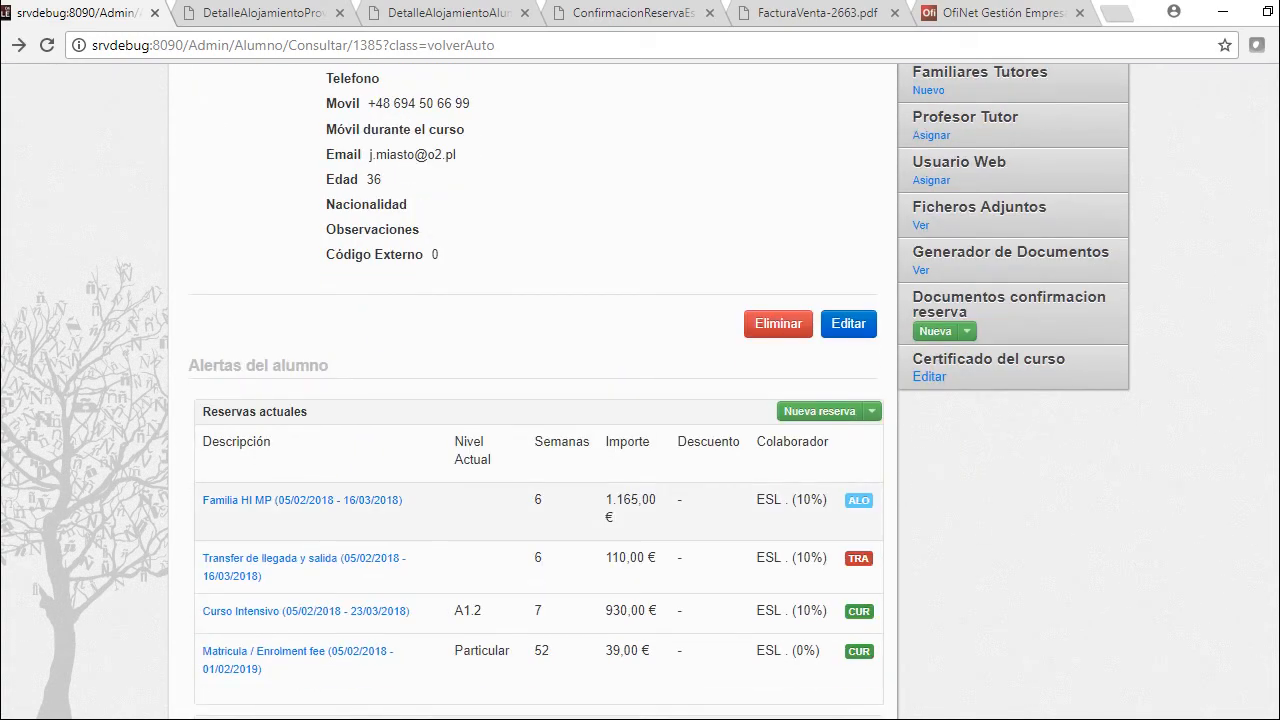
scroll(640, 400, up, 3)
click(444, 160)
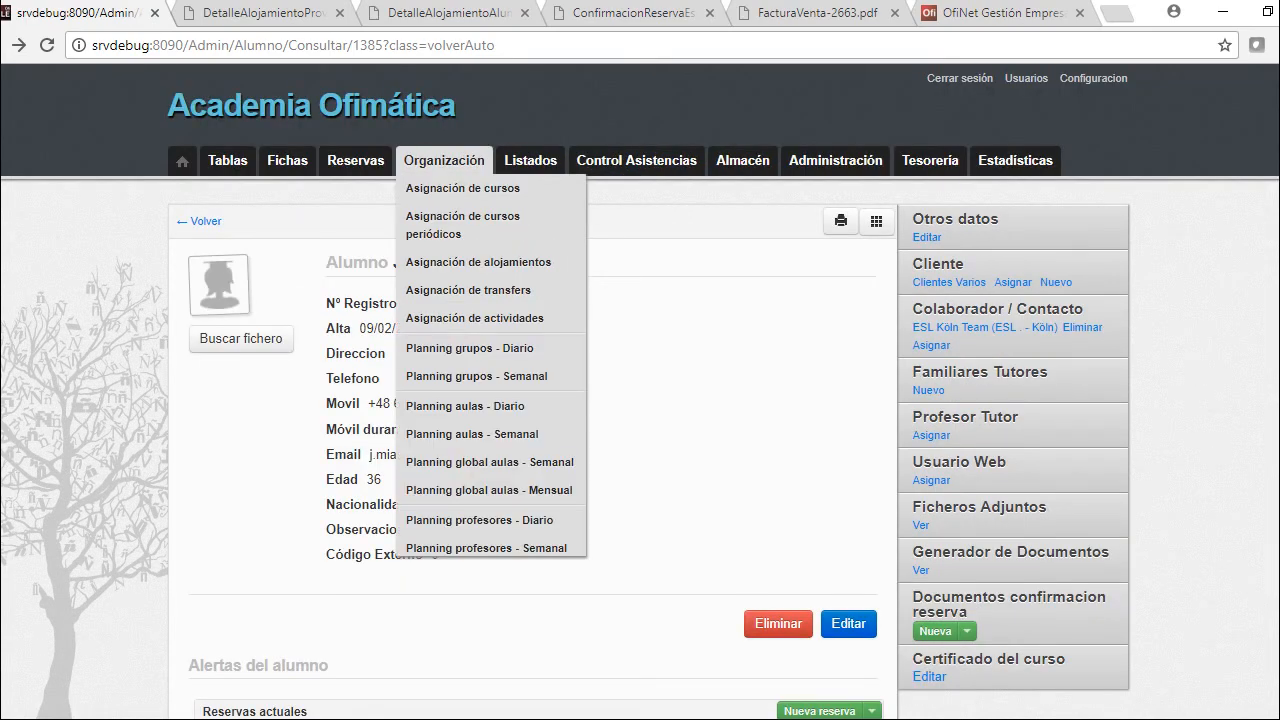
click(462, 188)
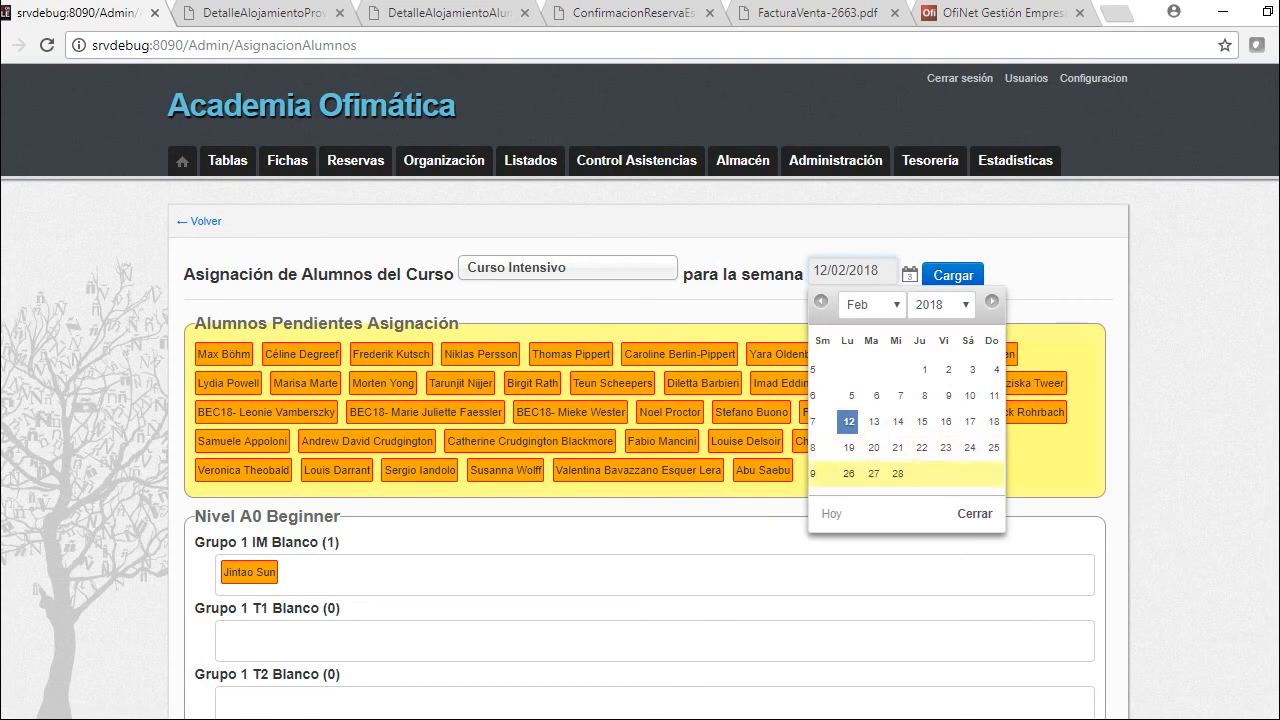
Load Curso Intensivo assignments for week 05/03/2018 and find the student in Grupo 1 IM Amarillo Canario
click(849, 473)
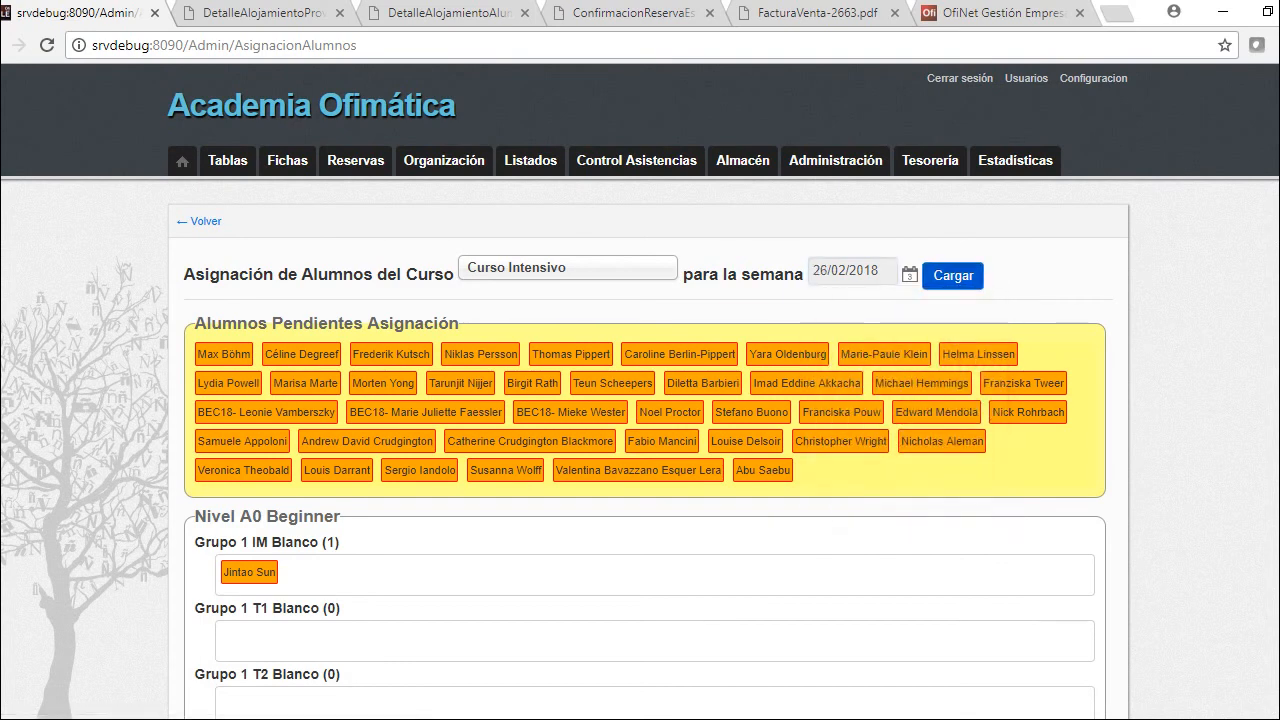
key(Return)
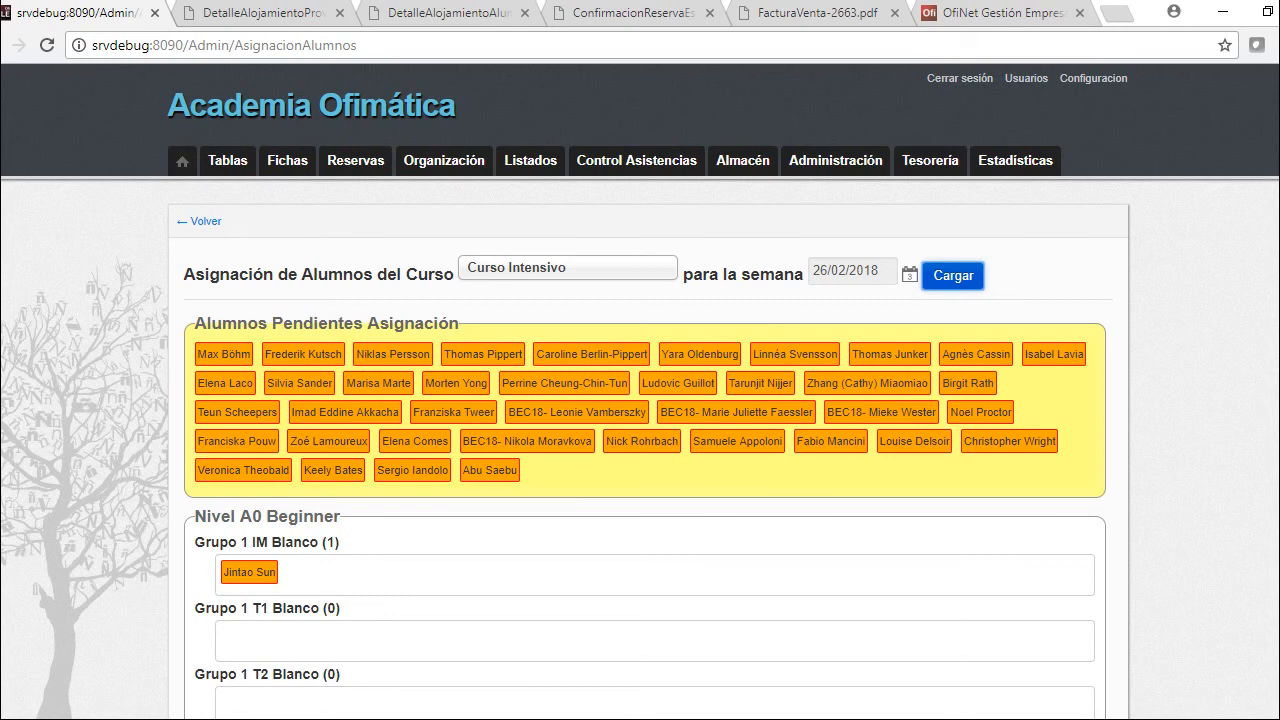
click(850, 270)
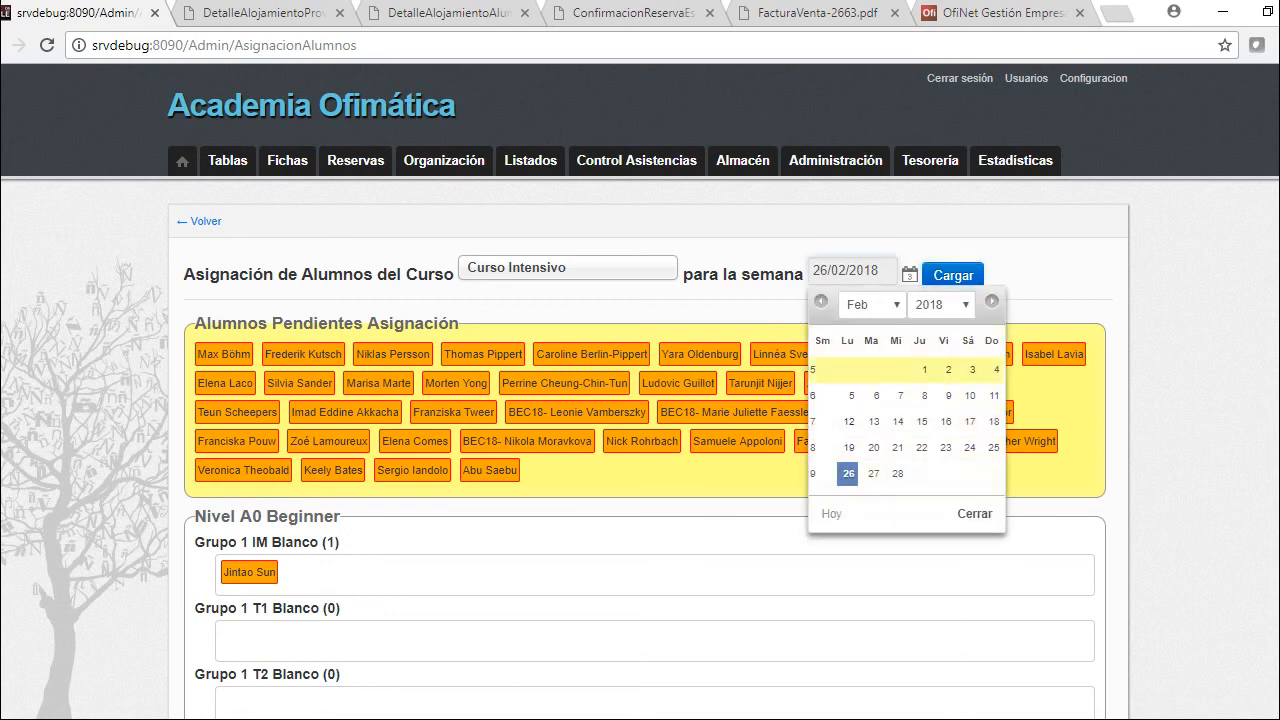
click(992, 301)
click(850, 395)
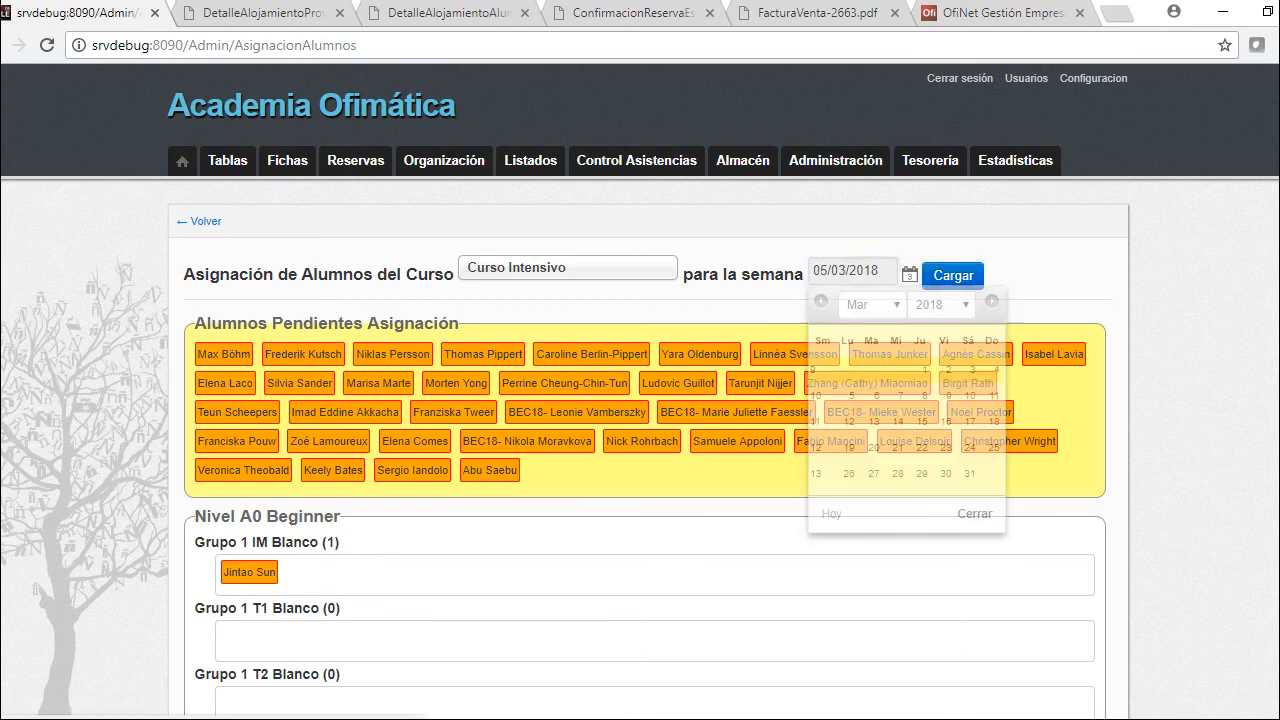
click(953, 275)
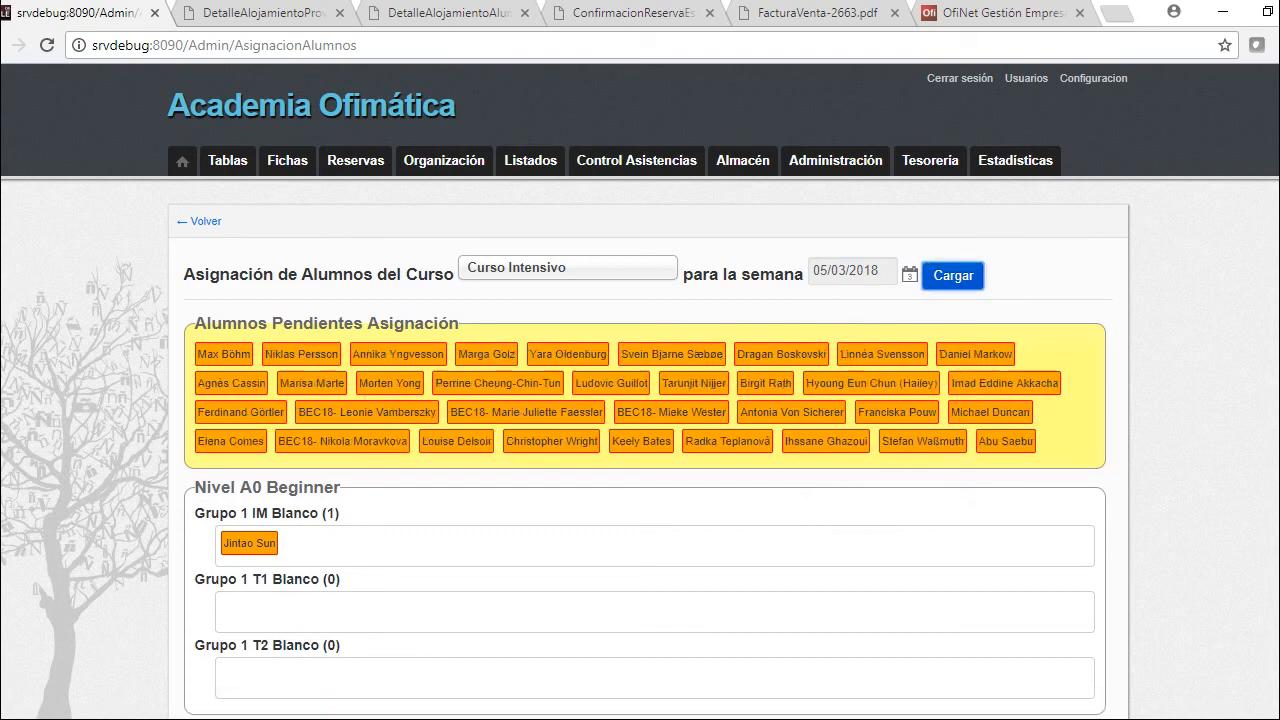
scroll(640, 400, down, 3)
scroll(640, 400, down, 2)
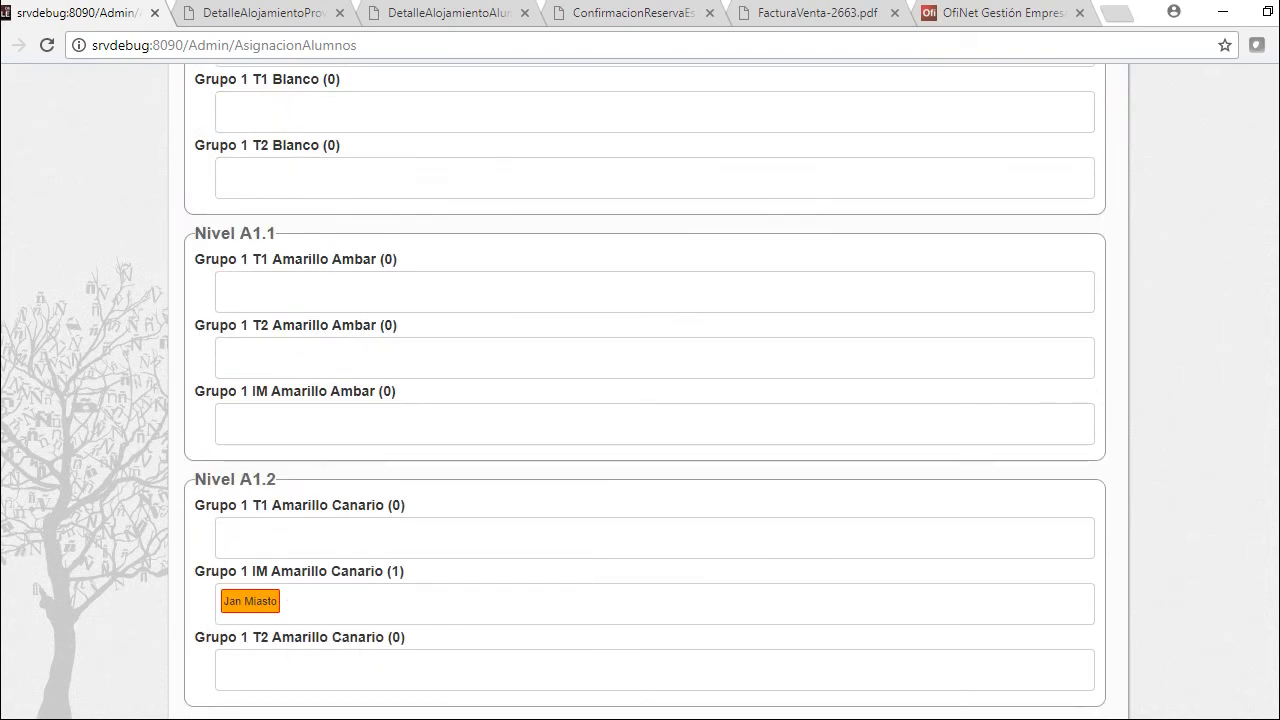
mouse_move(250, 601)
scroll(640, 400, up, 2)
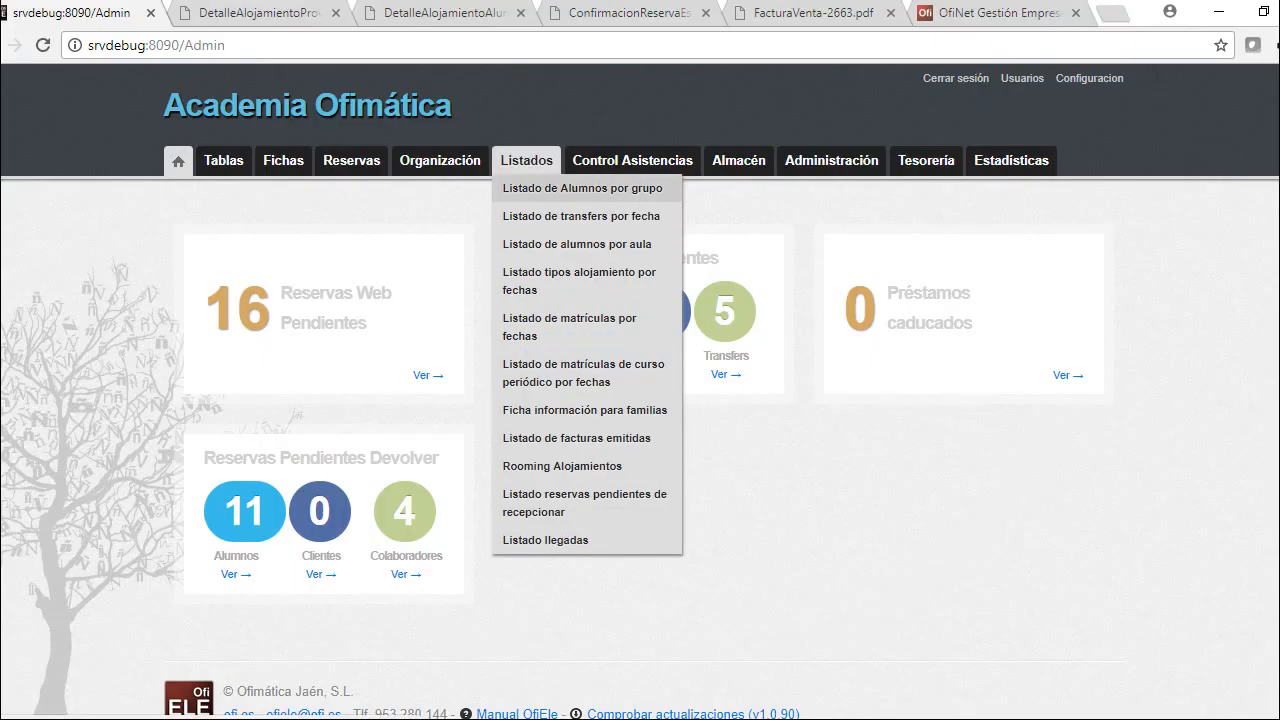
View the students-by-group listing for week 12/02–18/02/2018, then open Listado llegadas
click(546, 186)
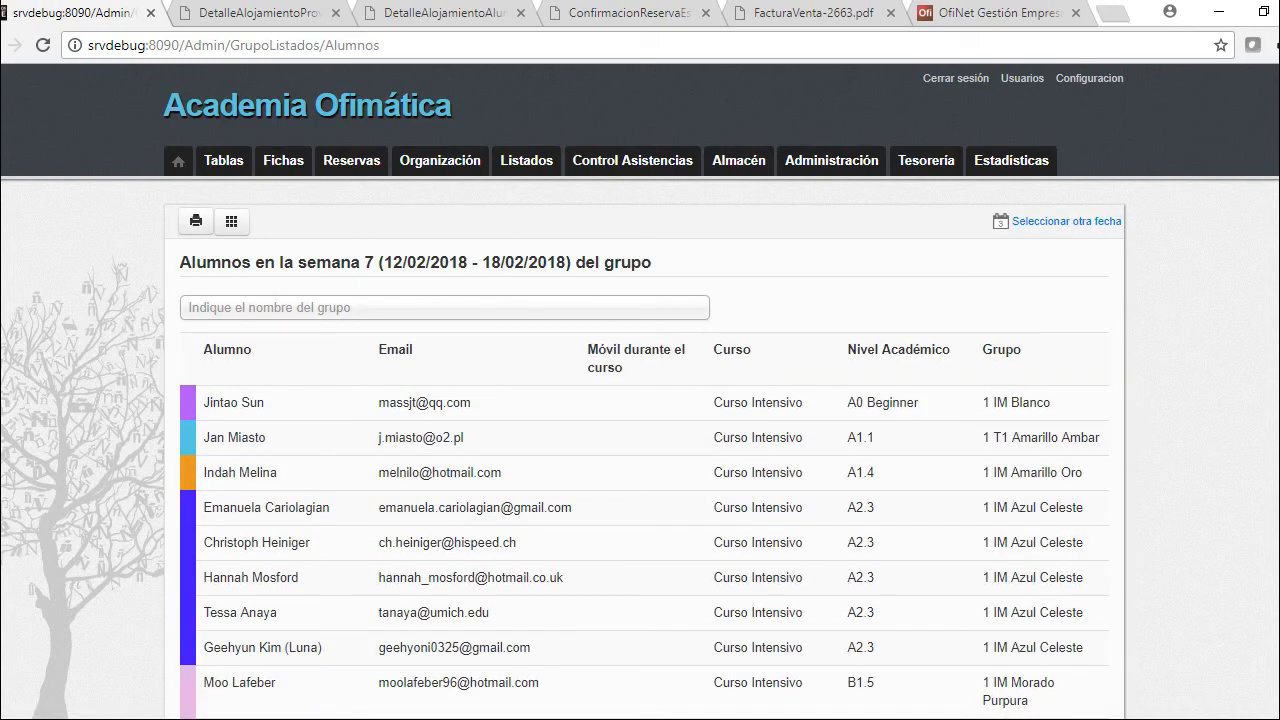
click(1066, 221)
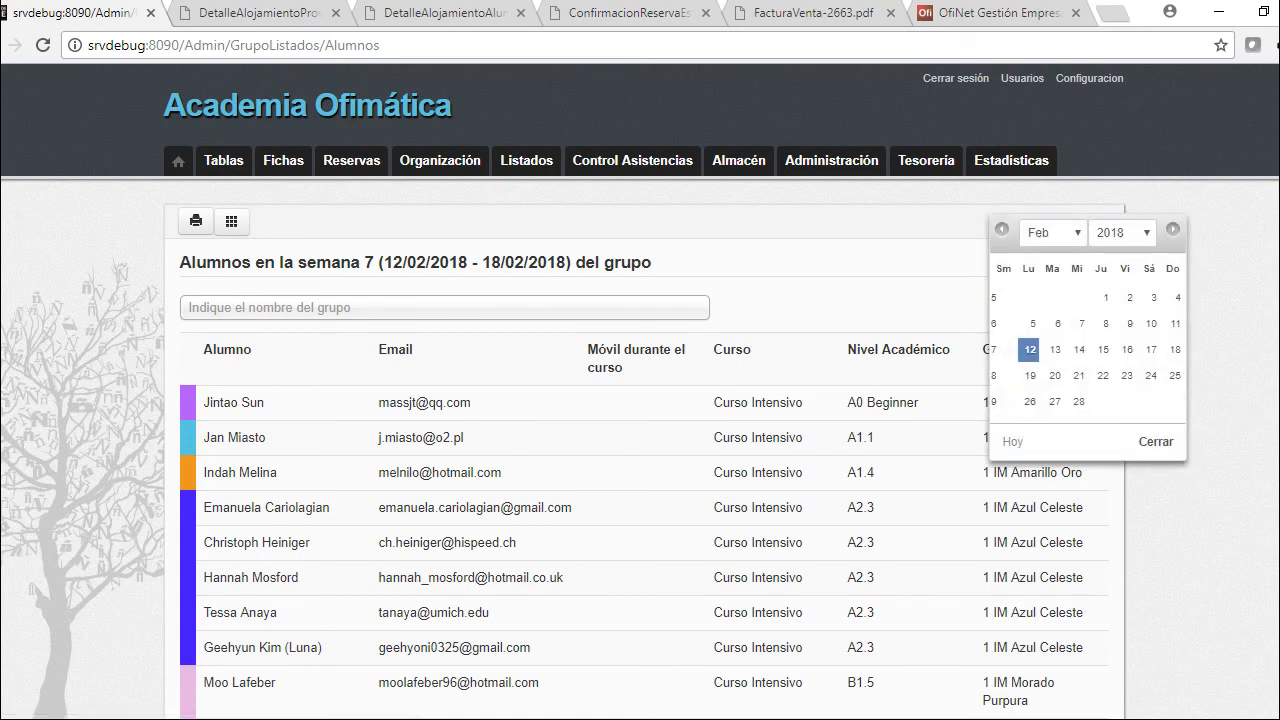
click(444, 307)
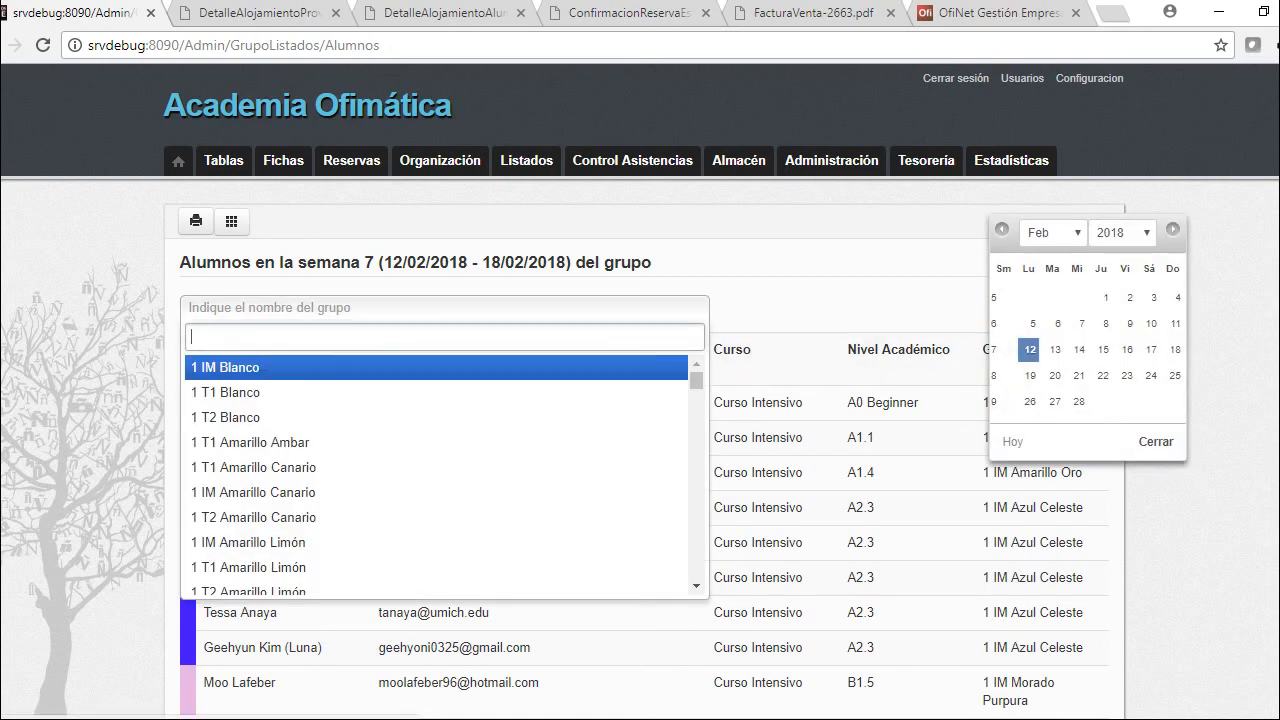
key(Escape)
mouse_move(526, 160)
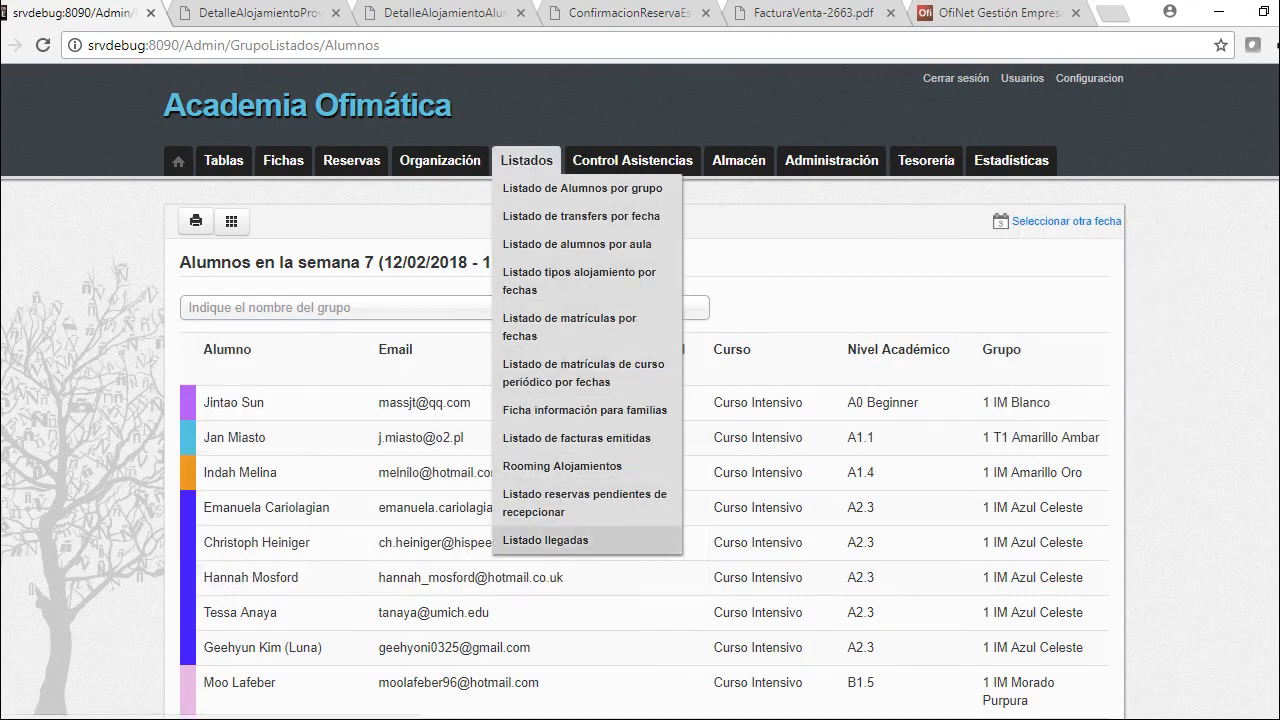
click(545, 540)
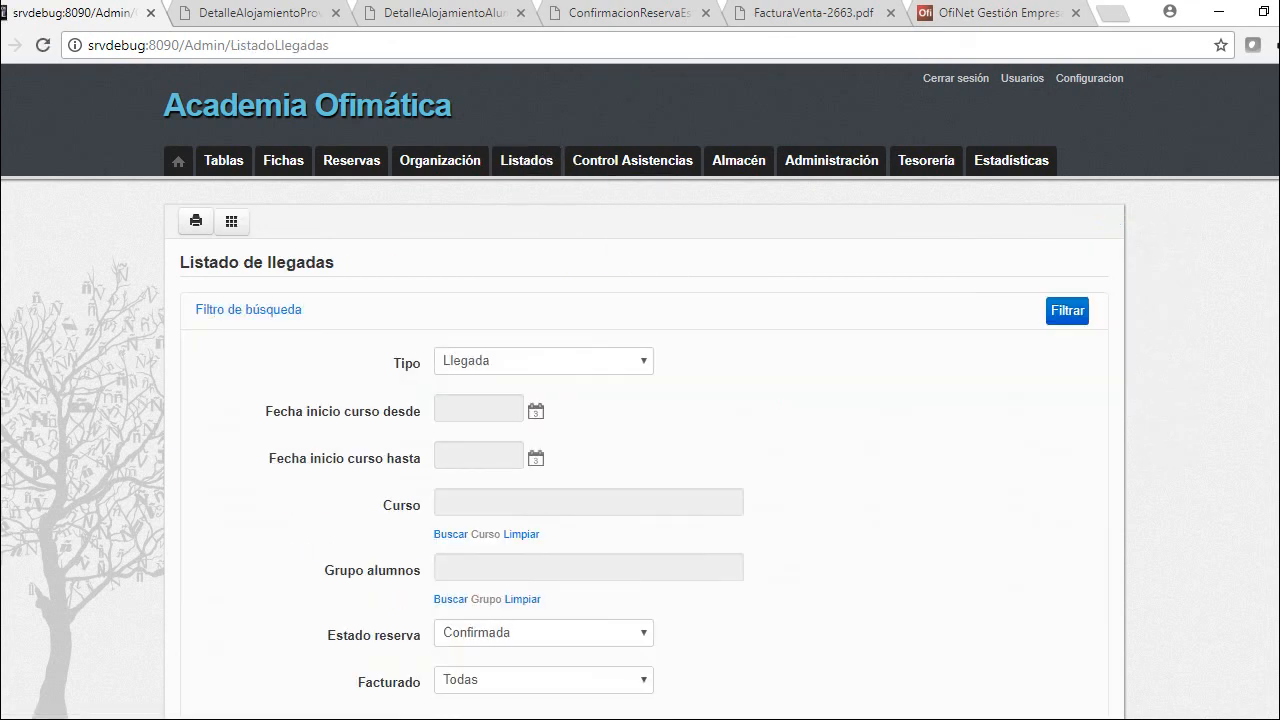
Filter confirmed Llegada arrivals for courses starting 05/02/2018
scroll(640, 390, down, 3)
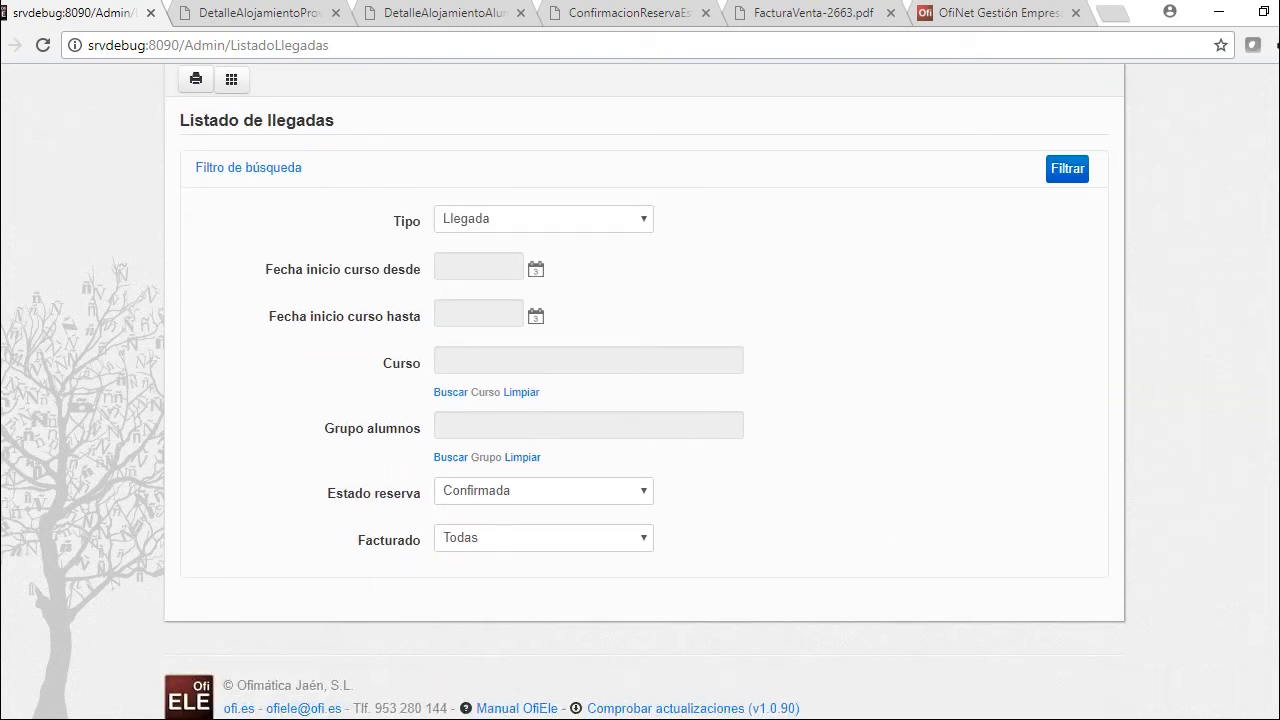
click(543, 218)
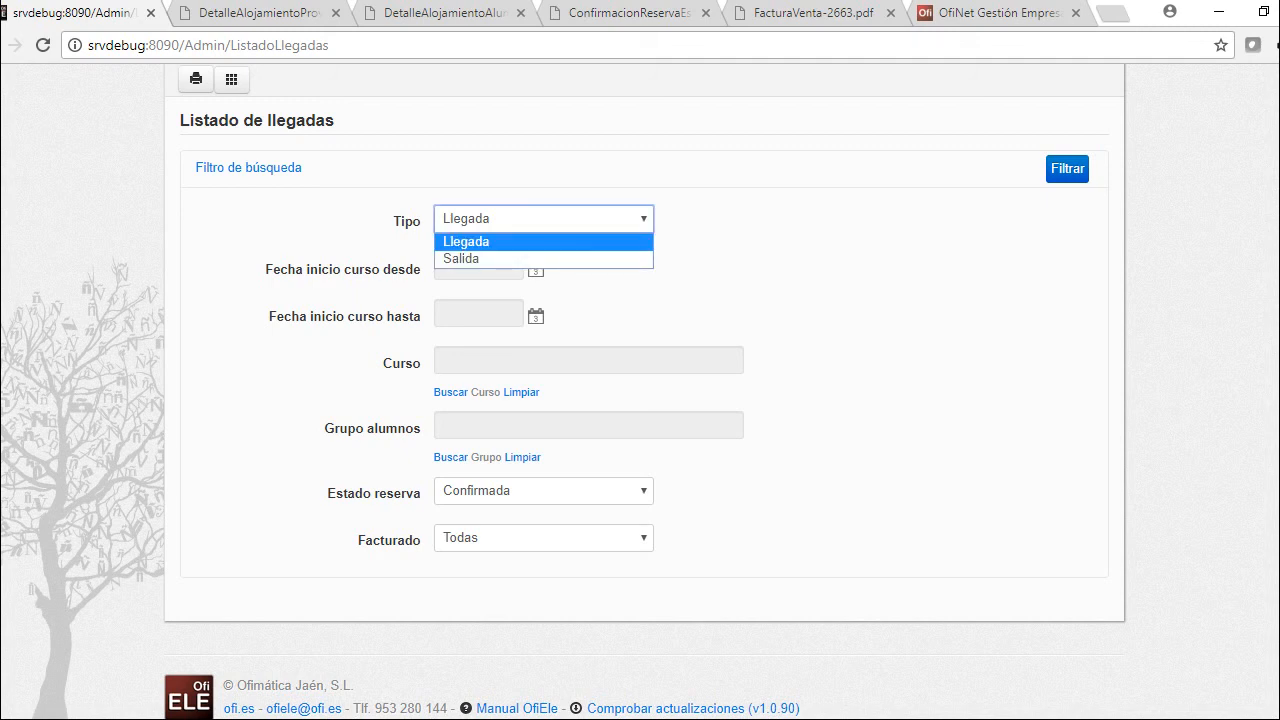
key(Return)
click(478, 268)
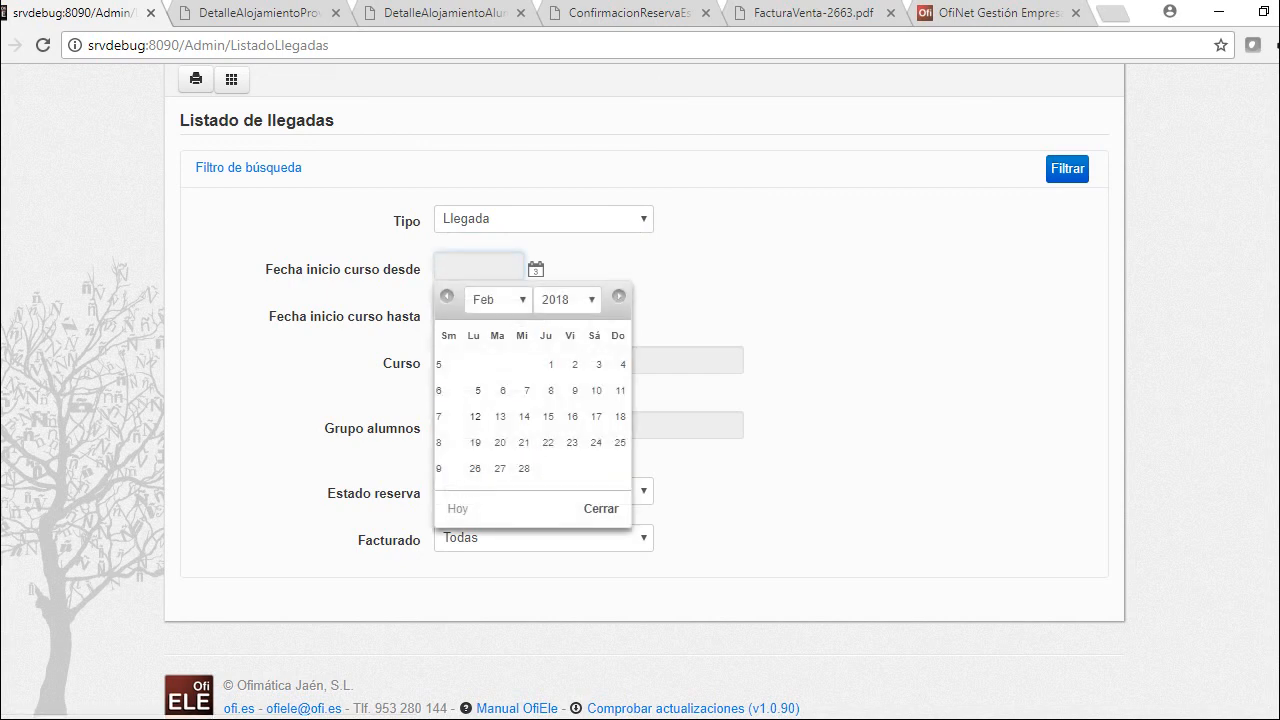
click(478, 390)
scroll(640, 400, up, 2)
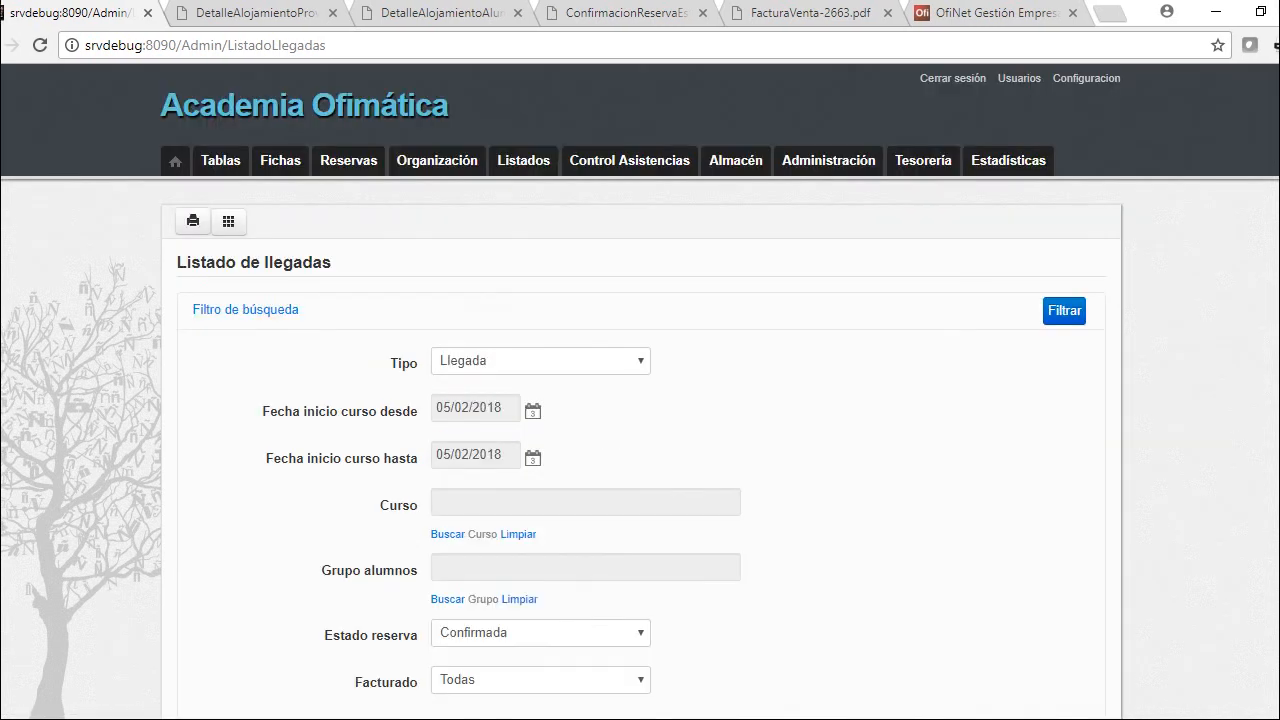
key(Return)
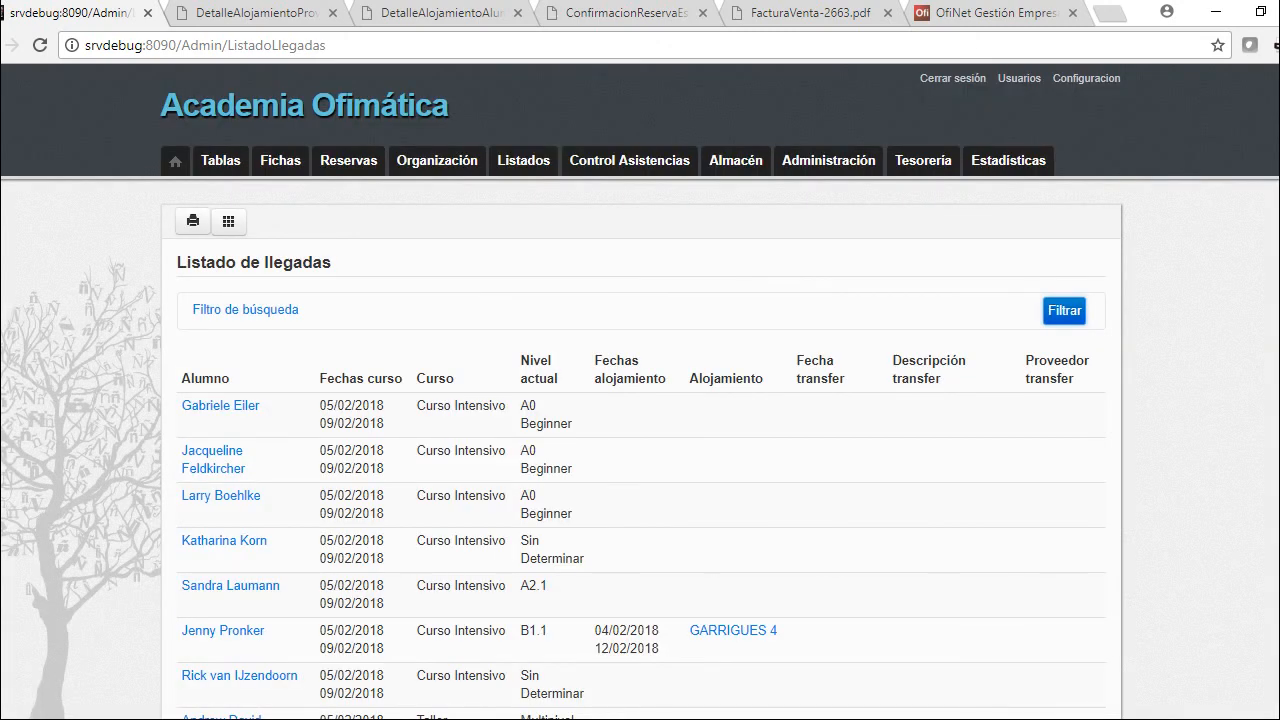
Show the Más información details for one arriving student
scroll(640, 450, down, 1)
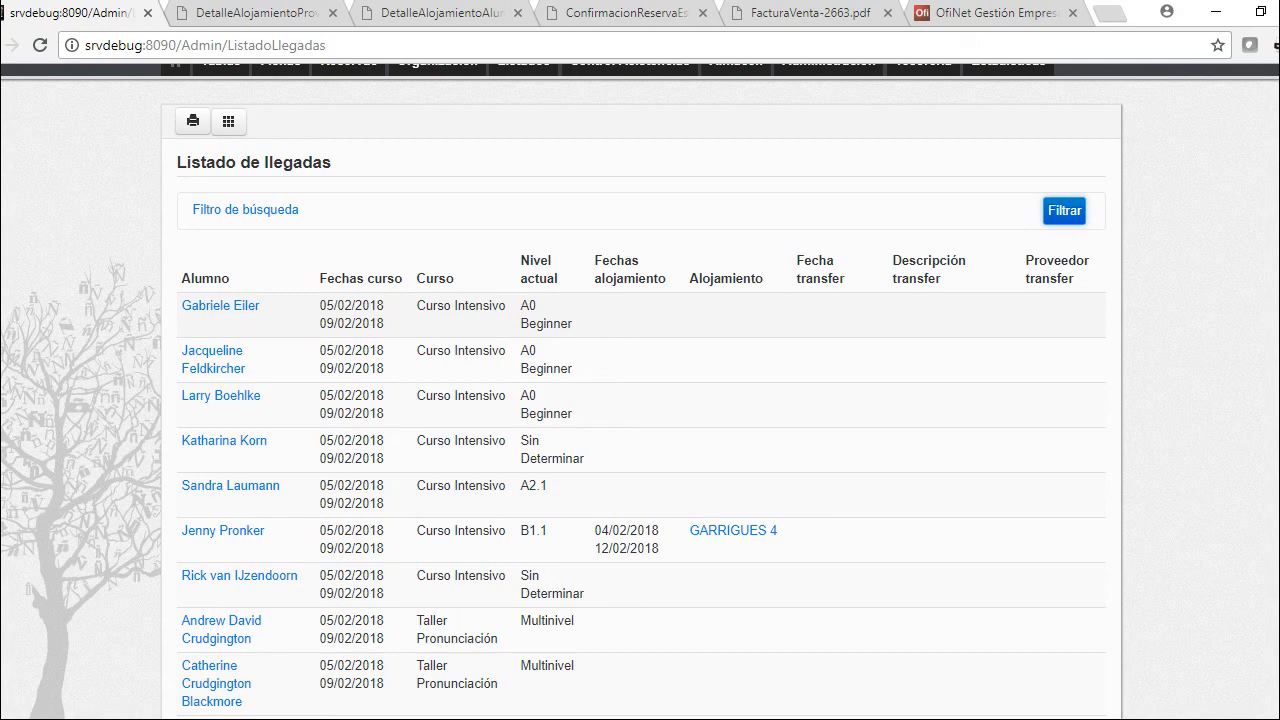
scroll(640, 390, down, 9)
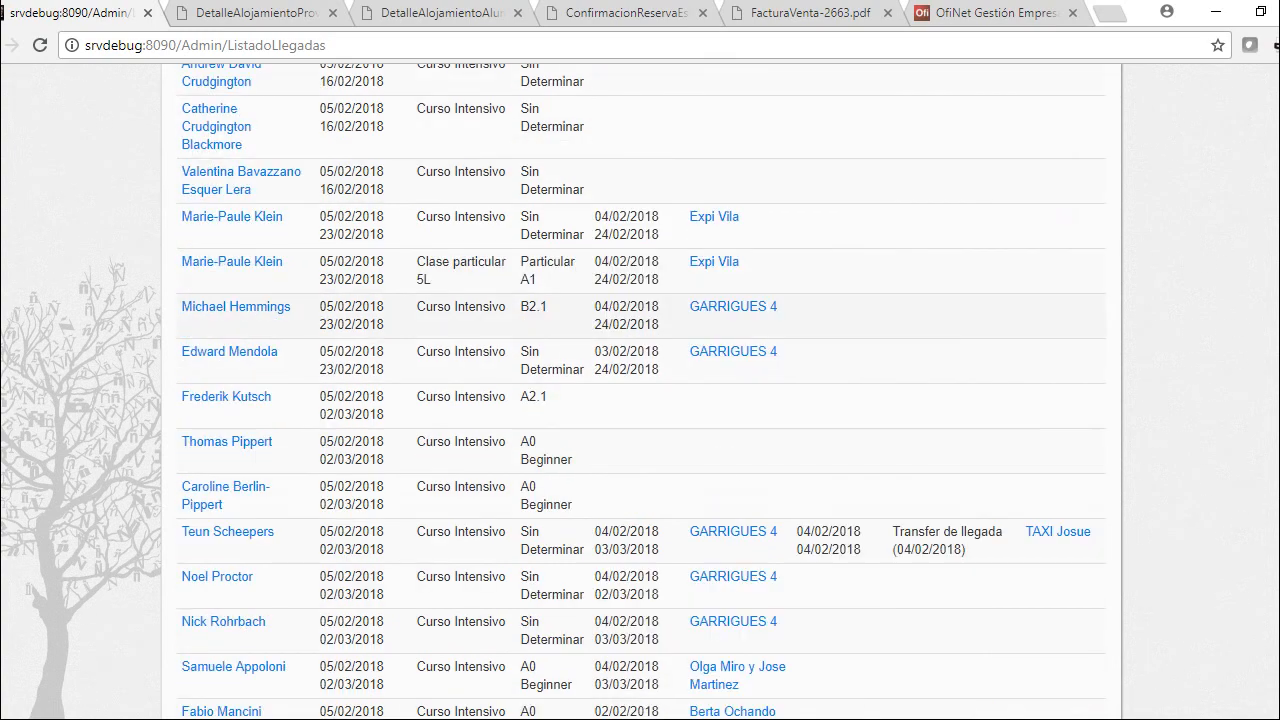
click(228, 432)
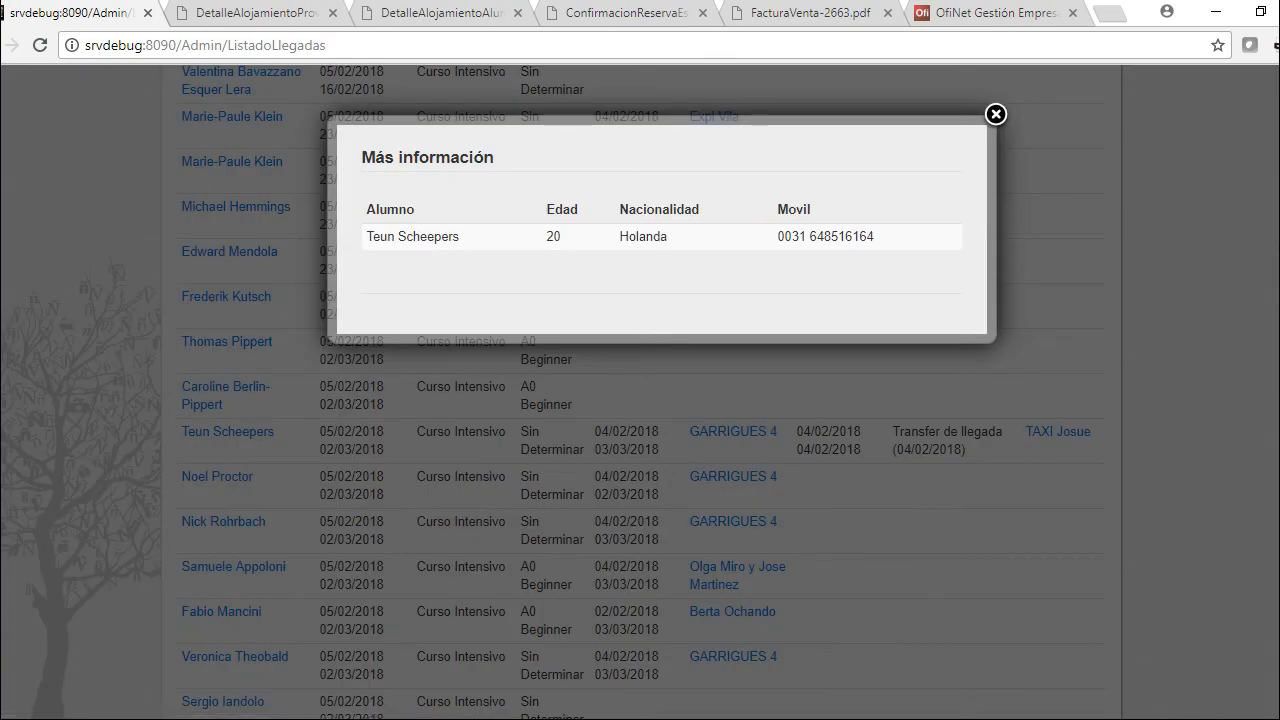
key(Escape)
click(733, 432)
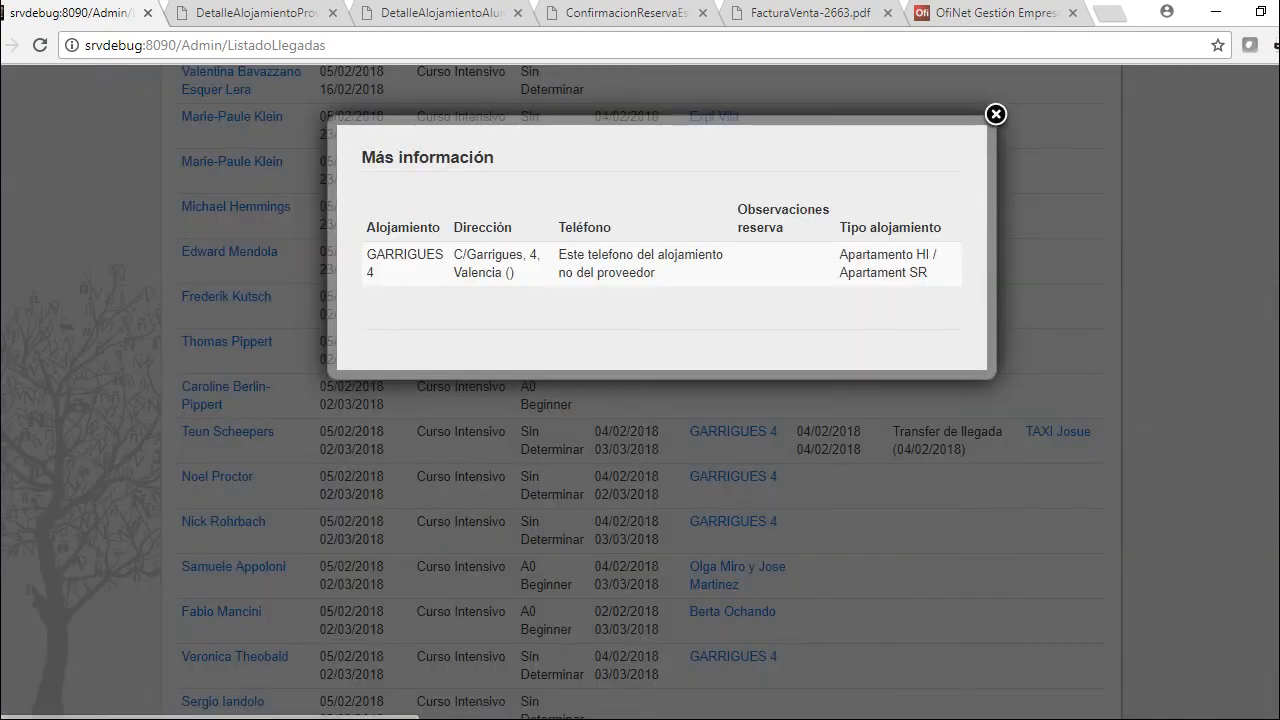
key(Escape)
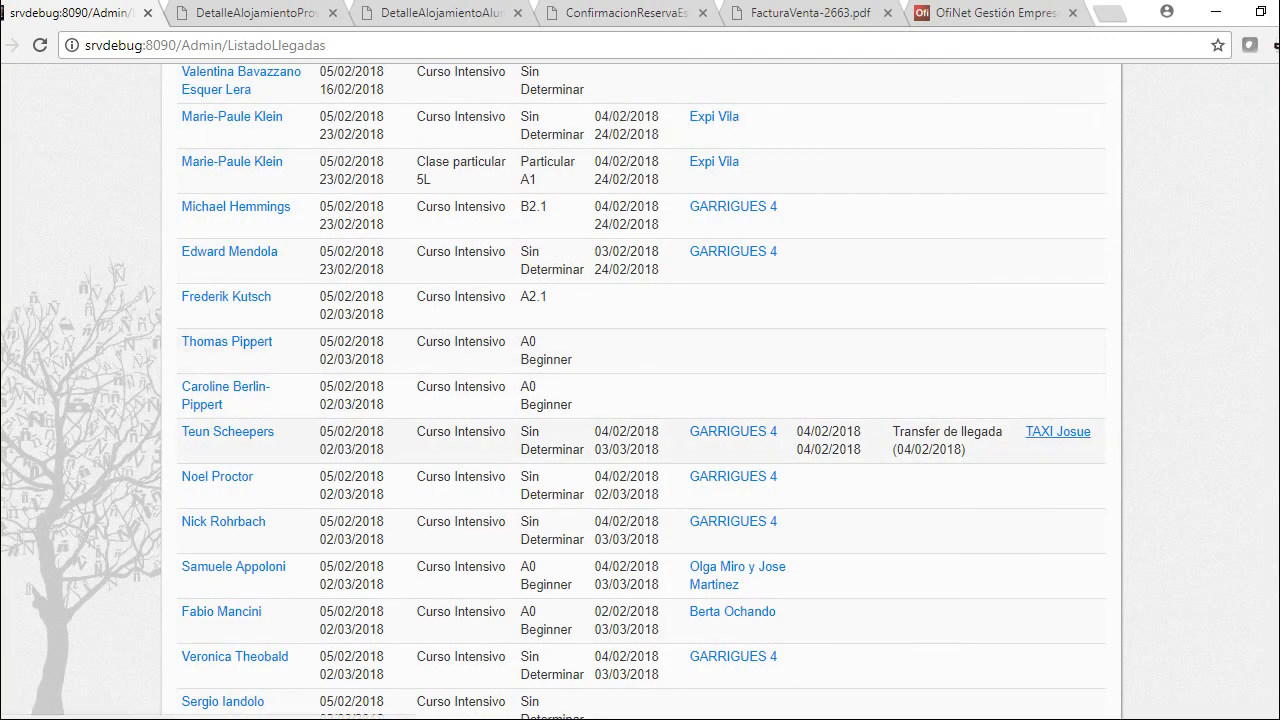
click(1058, 431)
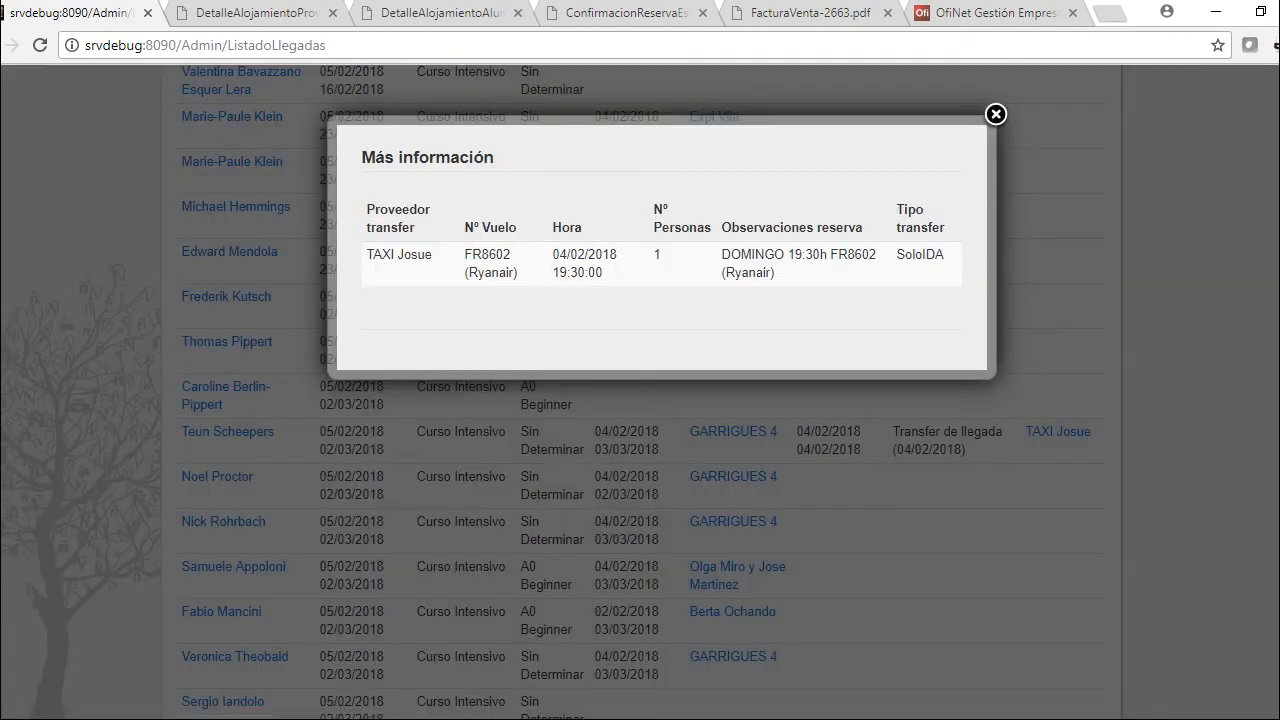
key(Escape)
scroll(733, 531, up, 1)
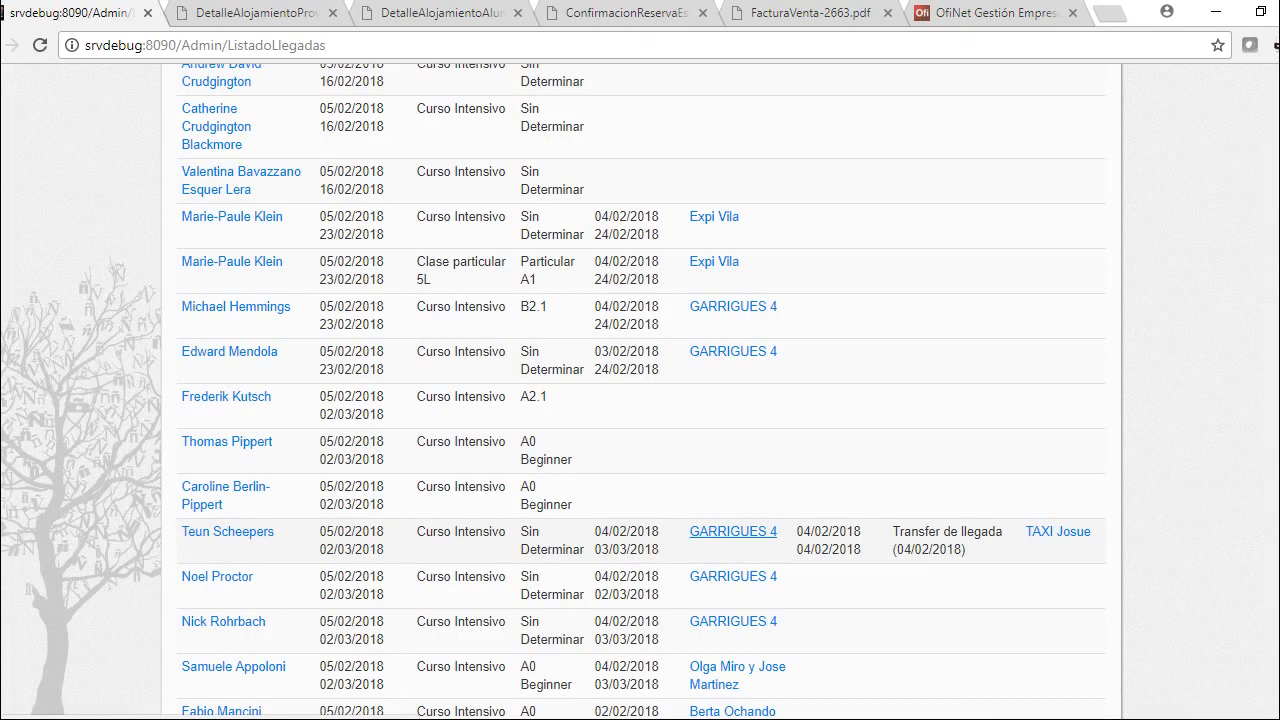
scroll(733, 531, up, 6)
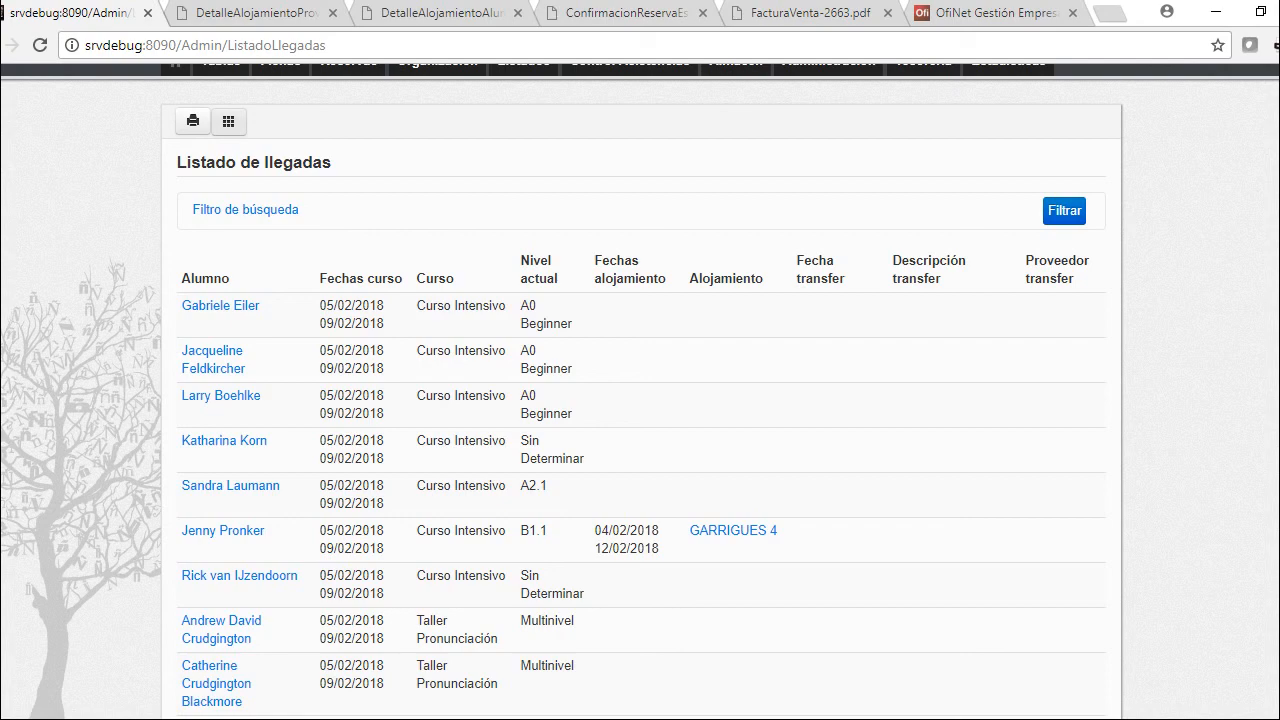
scroll(640, 400, up, 2)
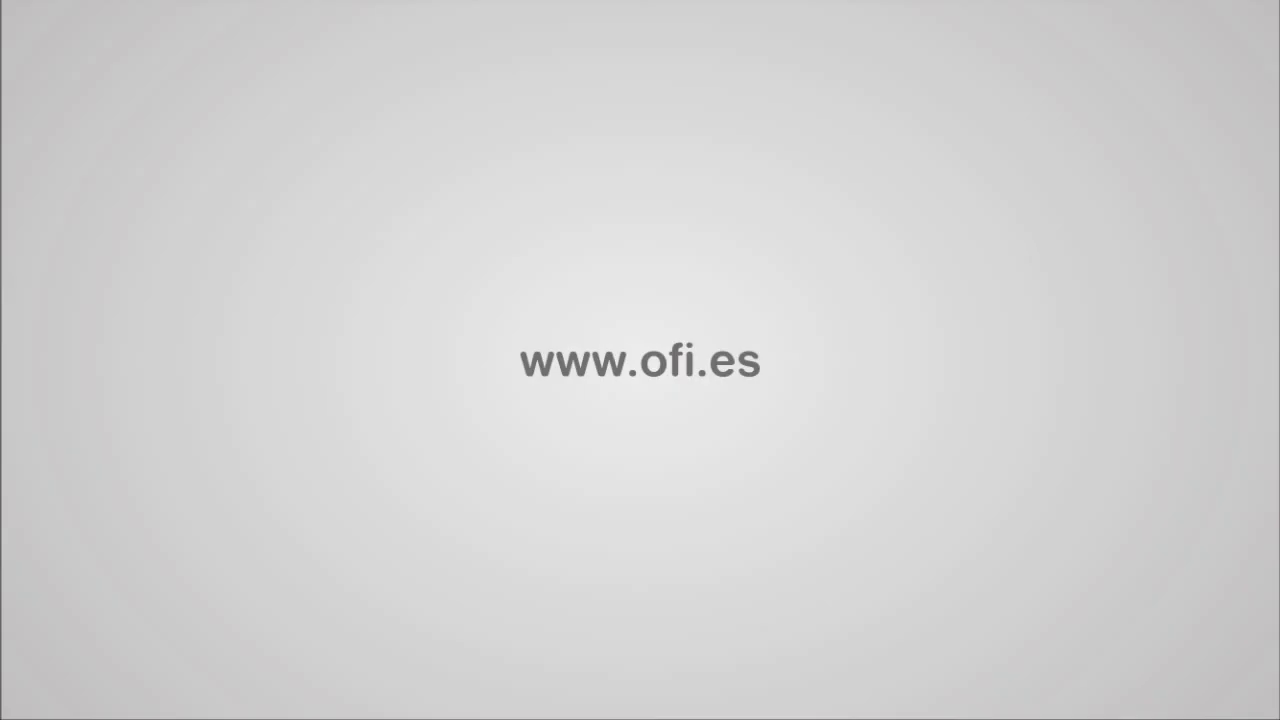